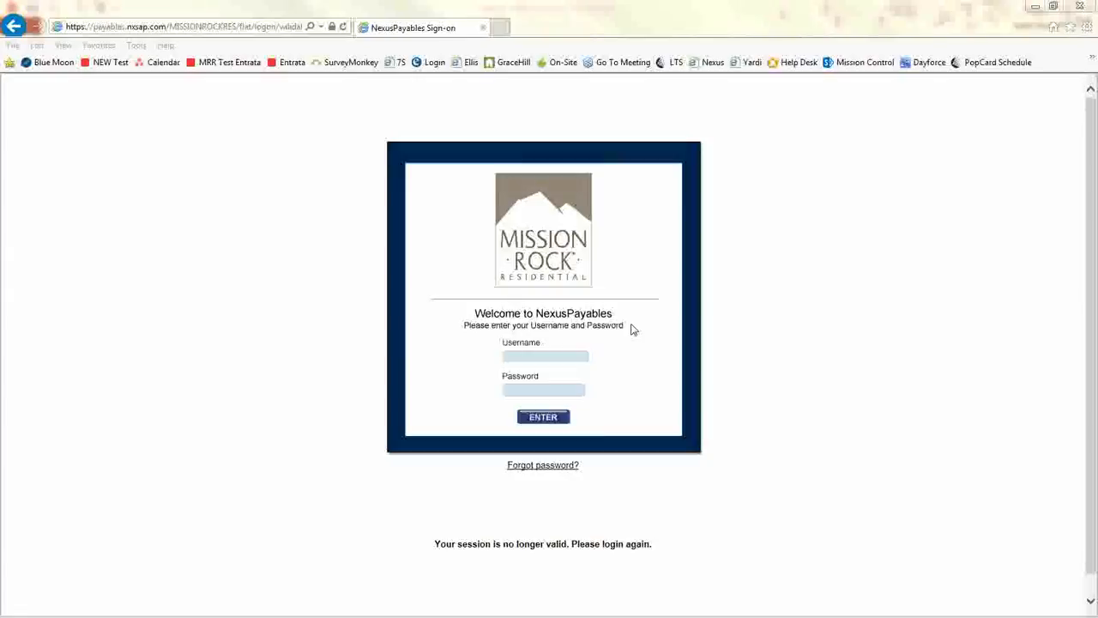
# Sign in to NexusPayables with the training username and its account password
pyautogui.click(560, 357)
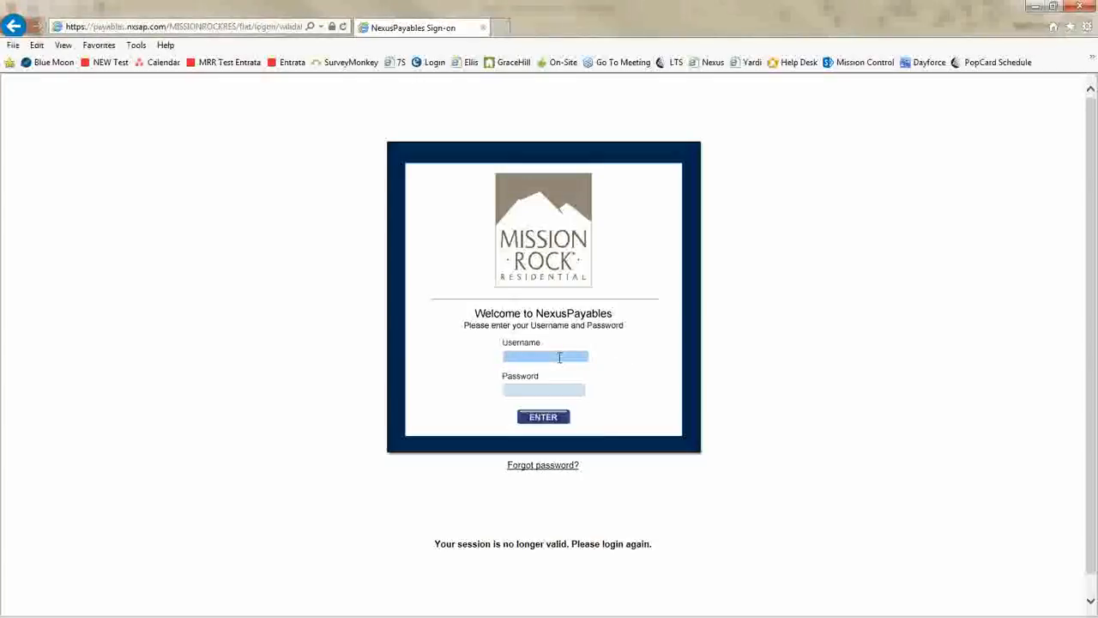
pyautogui.write('traingrsm')
pyautogui.press('Tab')
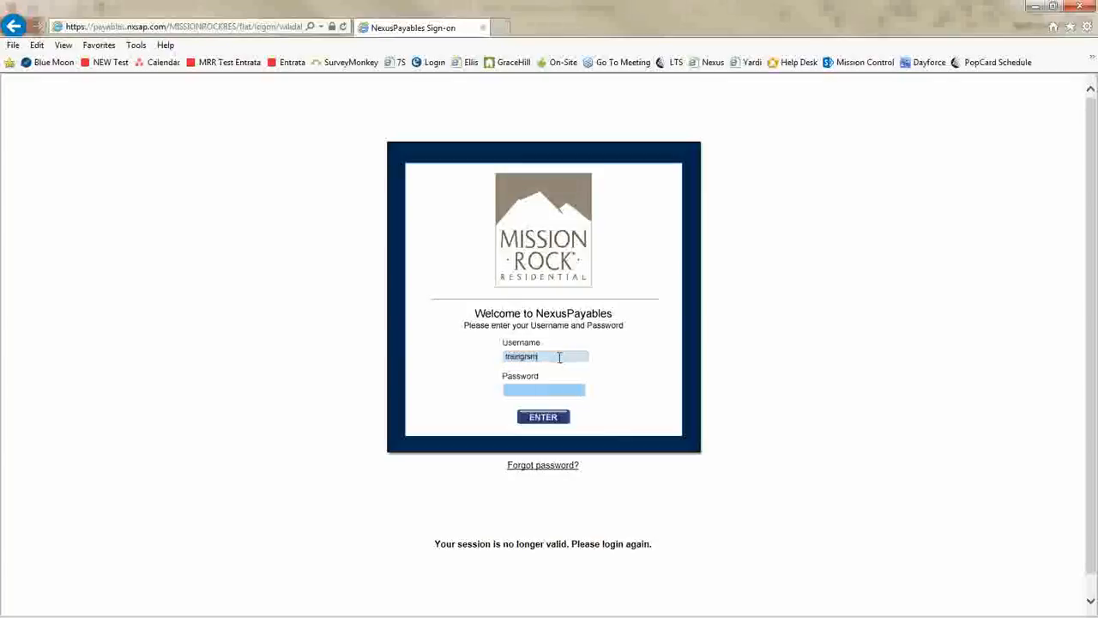
pyautogui.write('********')
pyautogui.press('Return')
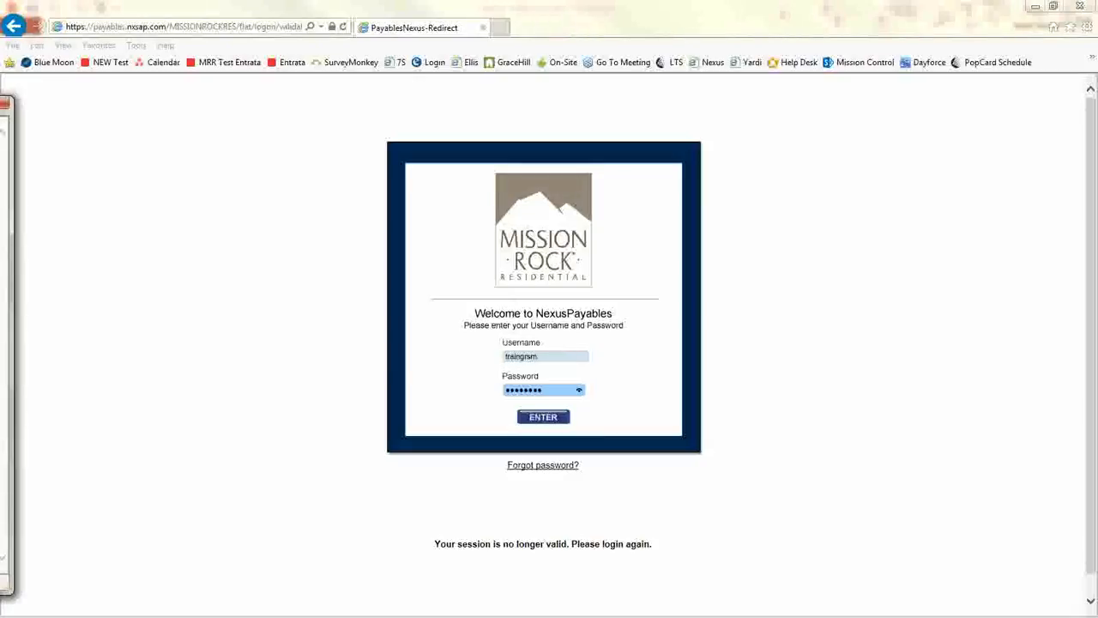
# Move the NexusPayables window into view and maximize it
pyautogui.moveTo(0, 111); pyautogui.dragTo(465, 64)
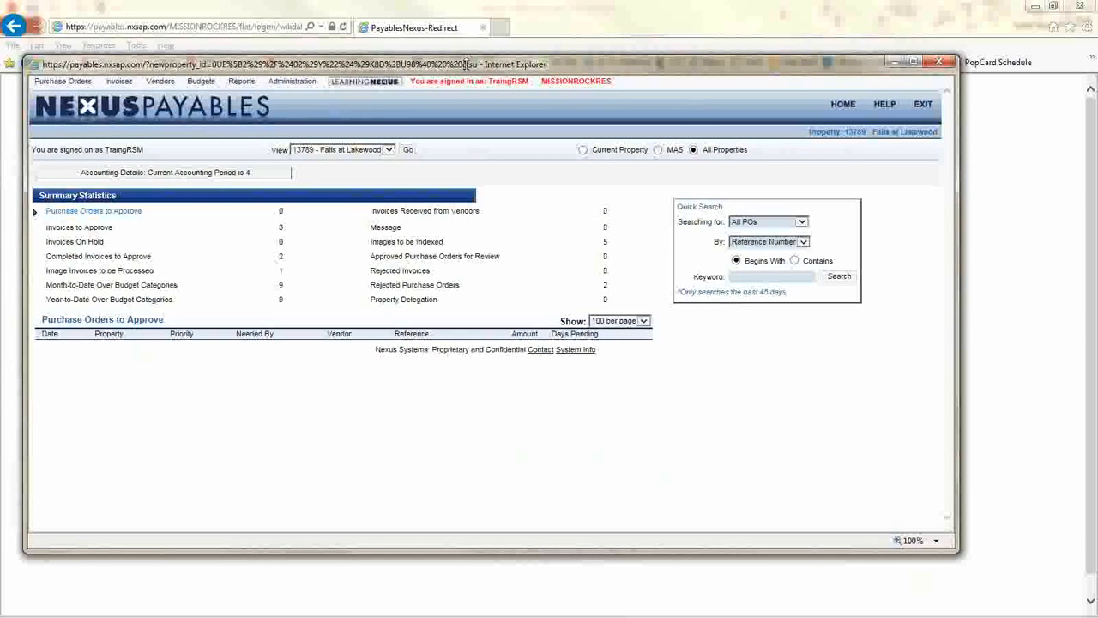
pyautogui.moveTo(643, 67)
pyautogui.mouseDown()
pyautogui.moveTo(636, 613)
pyautogui.moveTo(645, 47)
pyautogui.mouseUp()
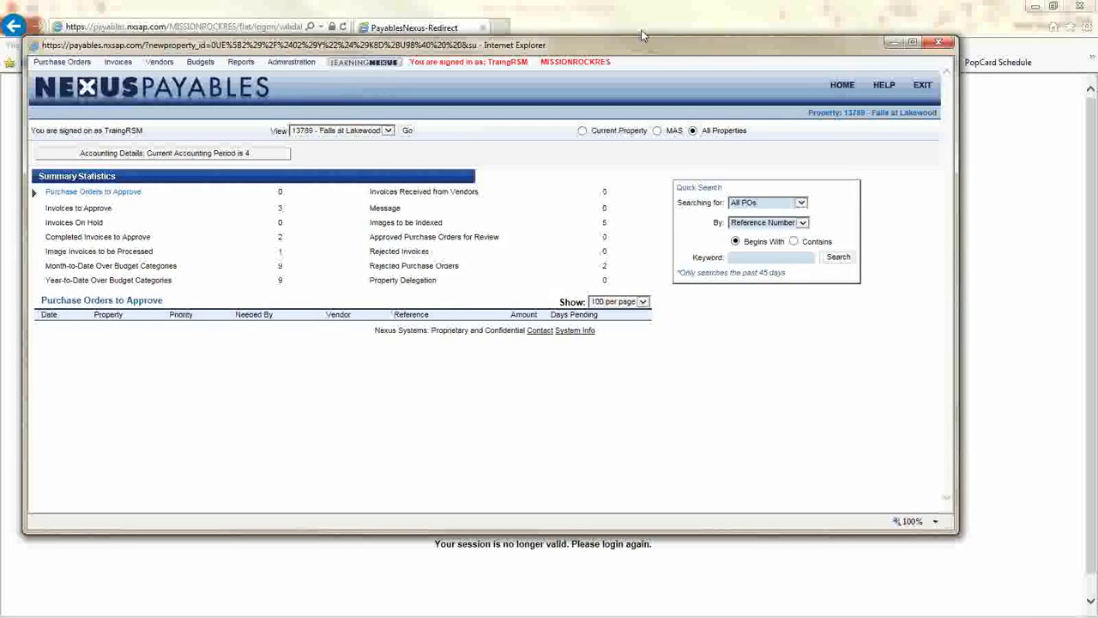
pyautogui.doubleClick(640, 31)
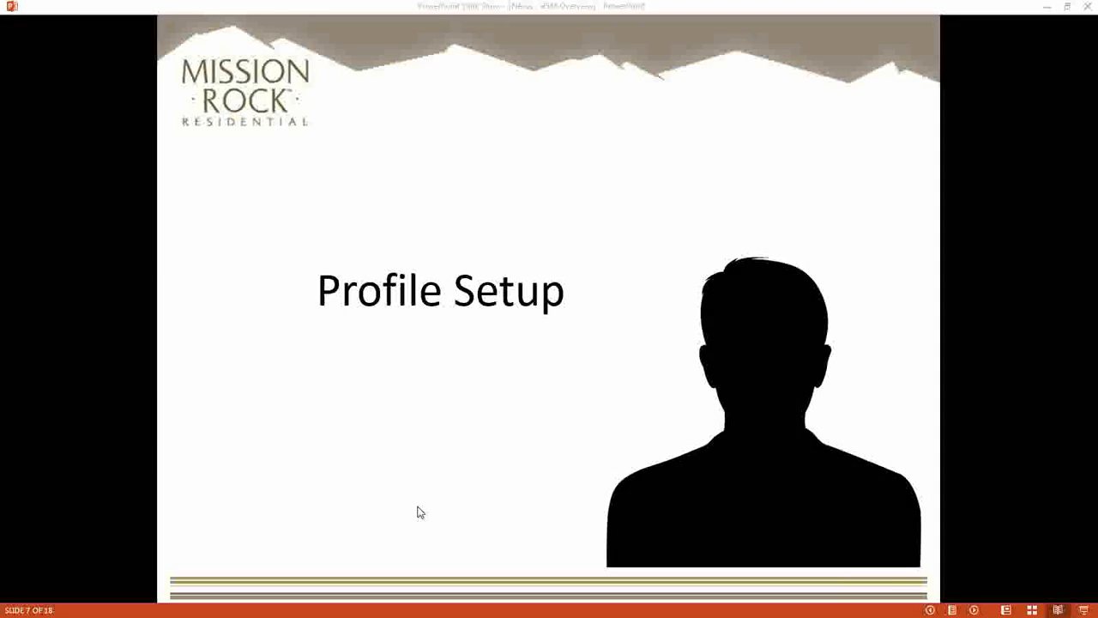
# Open My Settings from the Administration menu
pyautogui.click(307, 537)
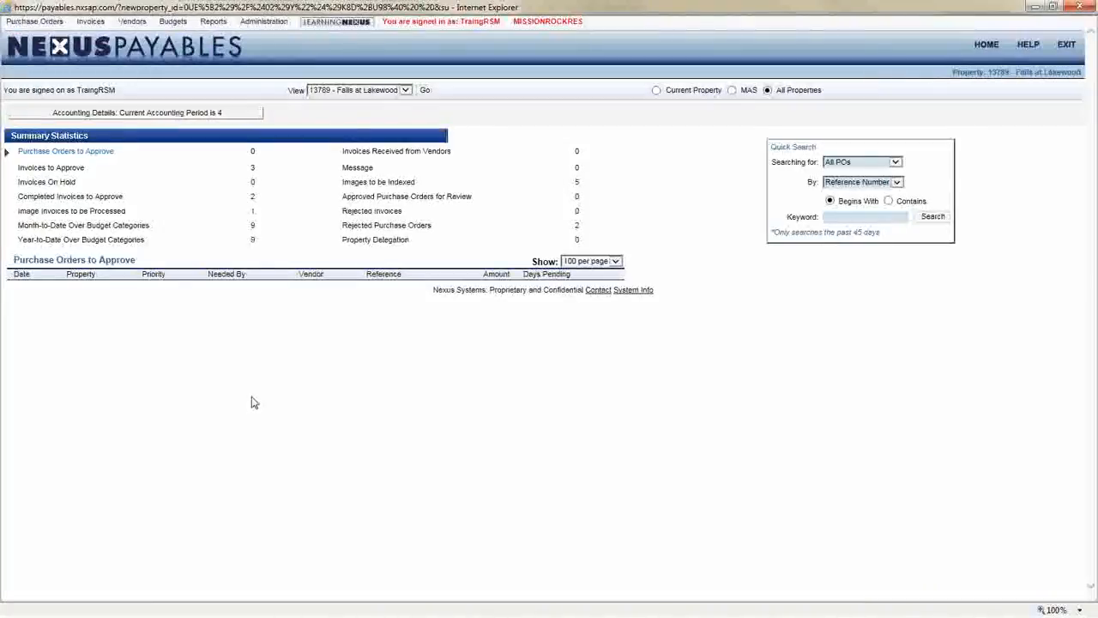
pyautogui.moveTo(275, 26)
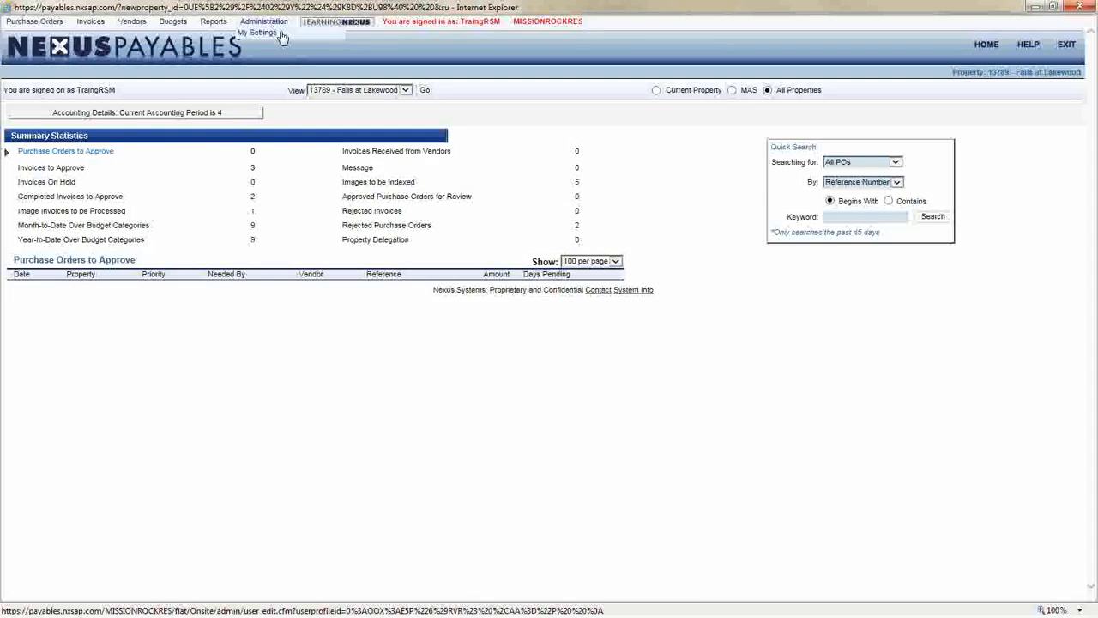
pyautogui.click(279, 36)
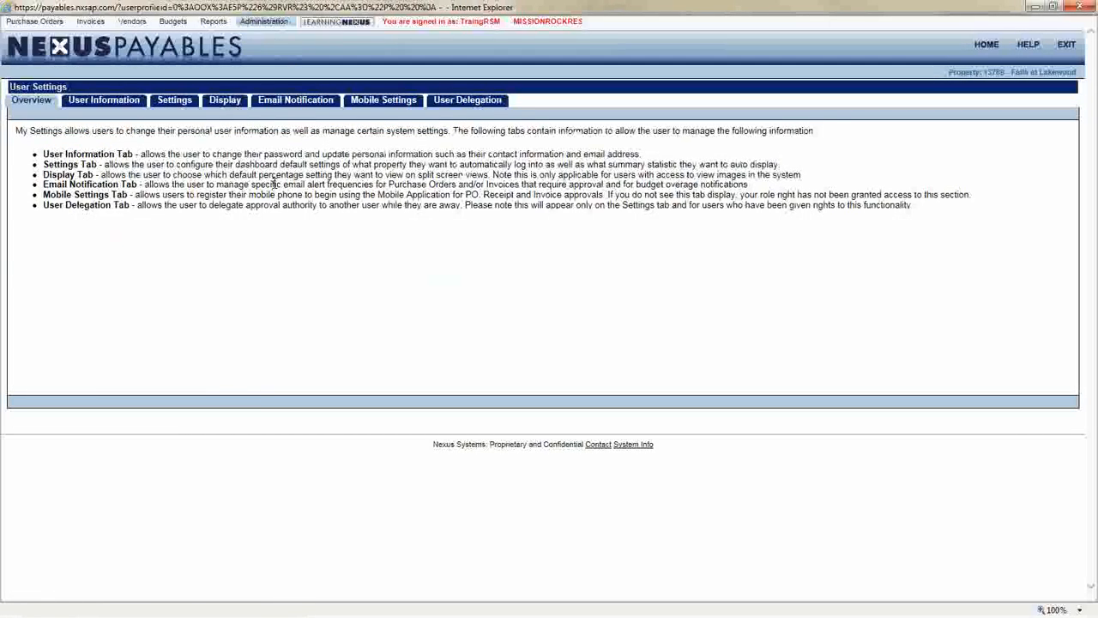
# Review the User Settings overview and the User Information tab's password, security question and contact fields
pyautogui.moveTo(14, 130); pyautogui.dragTo(232, 182)
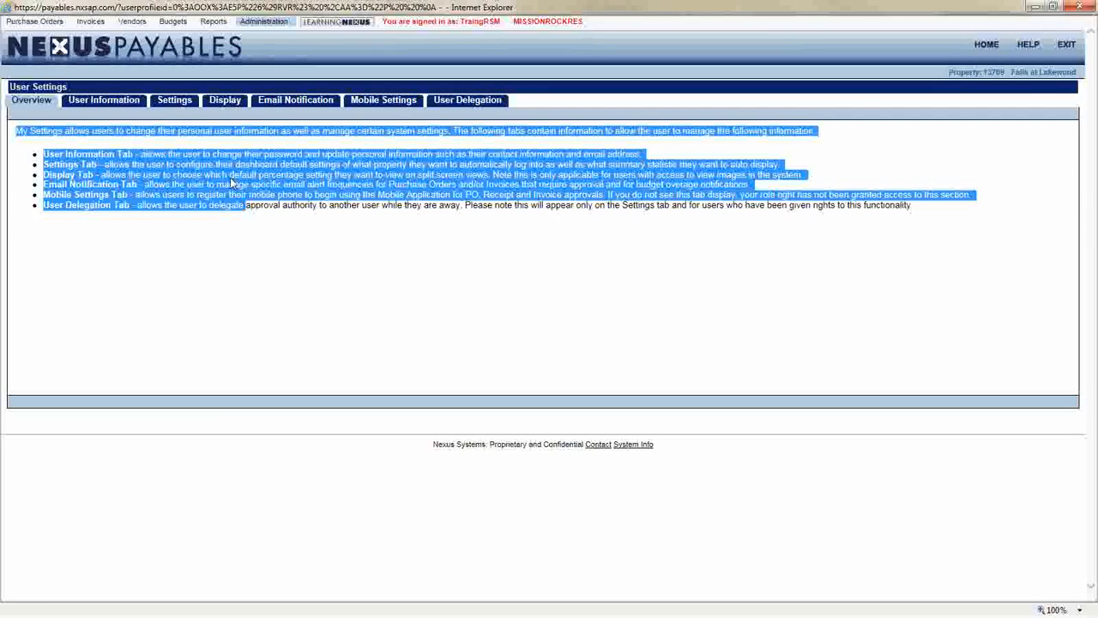
pyautogui.click(201, 179)
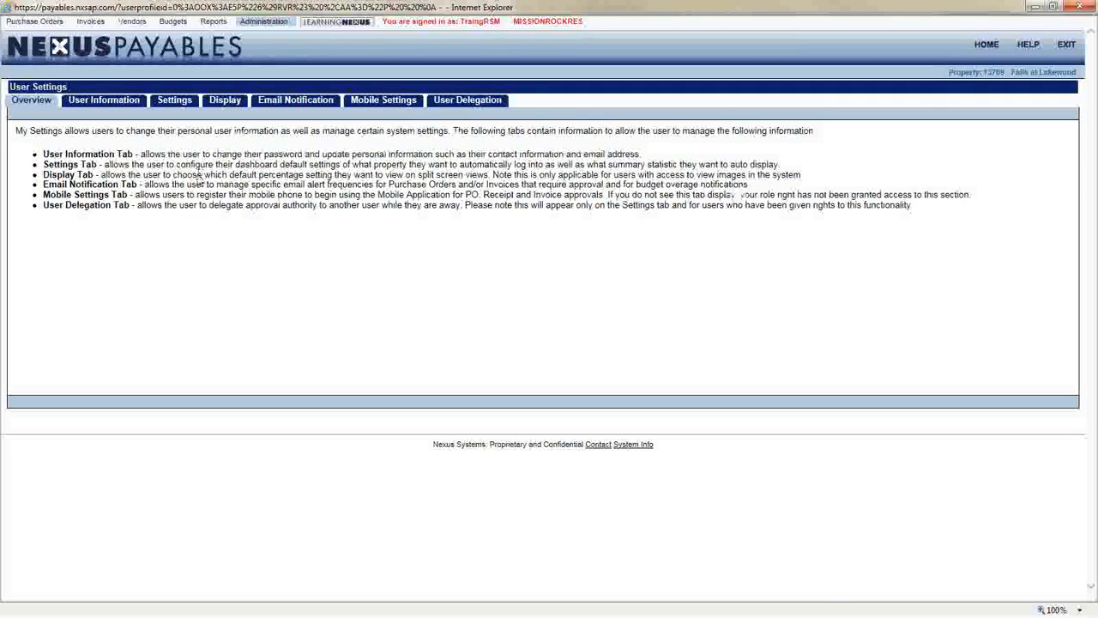
pyautogui.click(101, 105)
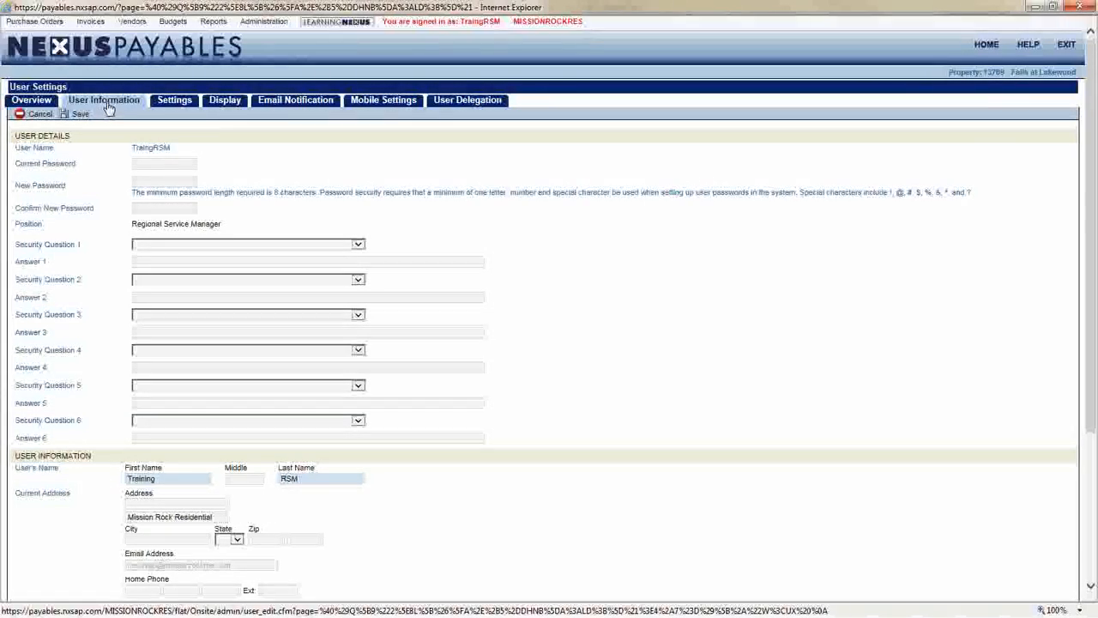
pyautogui.tripleClick(39, 163)
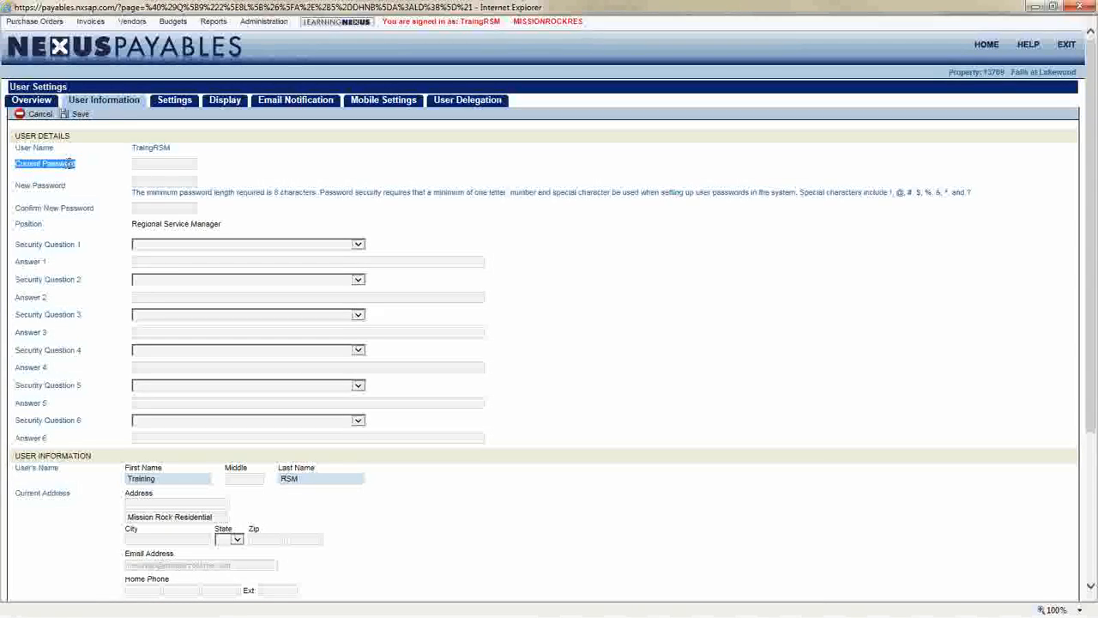
pyautogui.moveTo(66, 200); pyautogui.dragTo(98, 432)
pyautogui.click(99, 427)
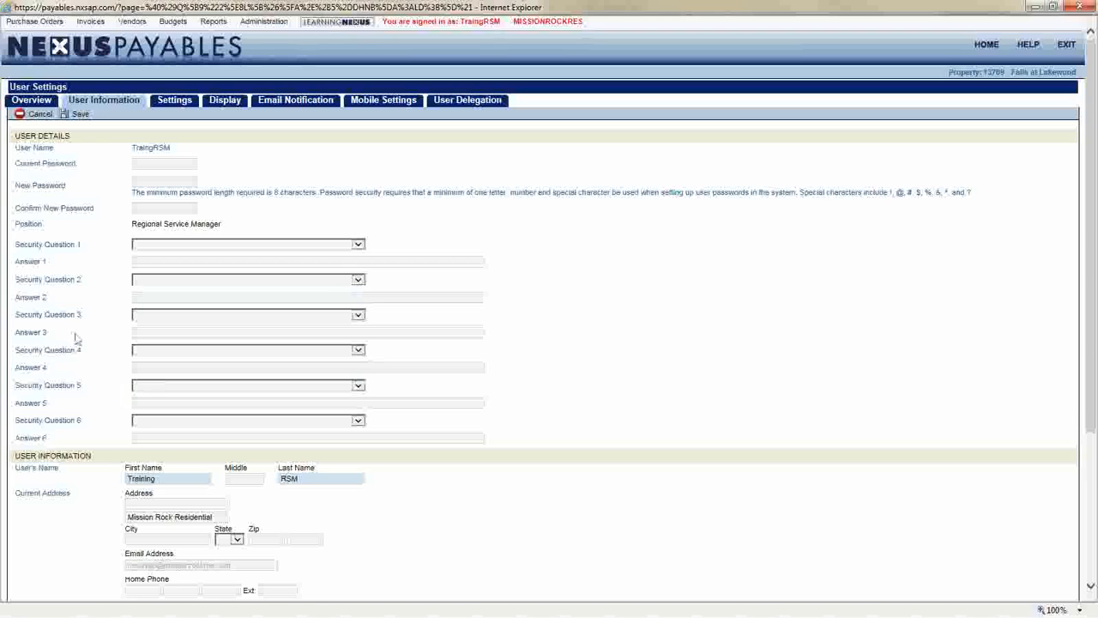
pyautogui.scroll(-5, 109, 314)
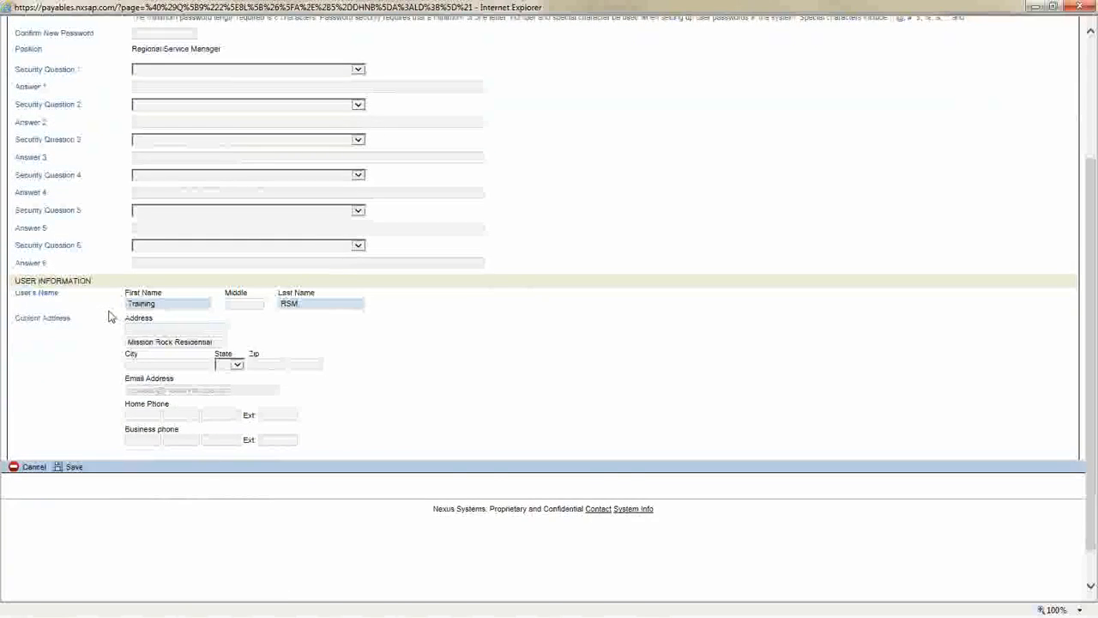
pyautogui.moveTo(127, 337); pyautogui.dragTo(181, 346)
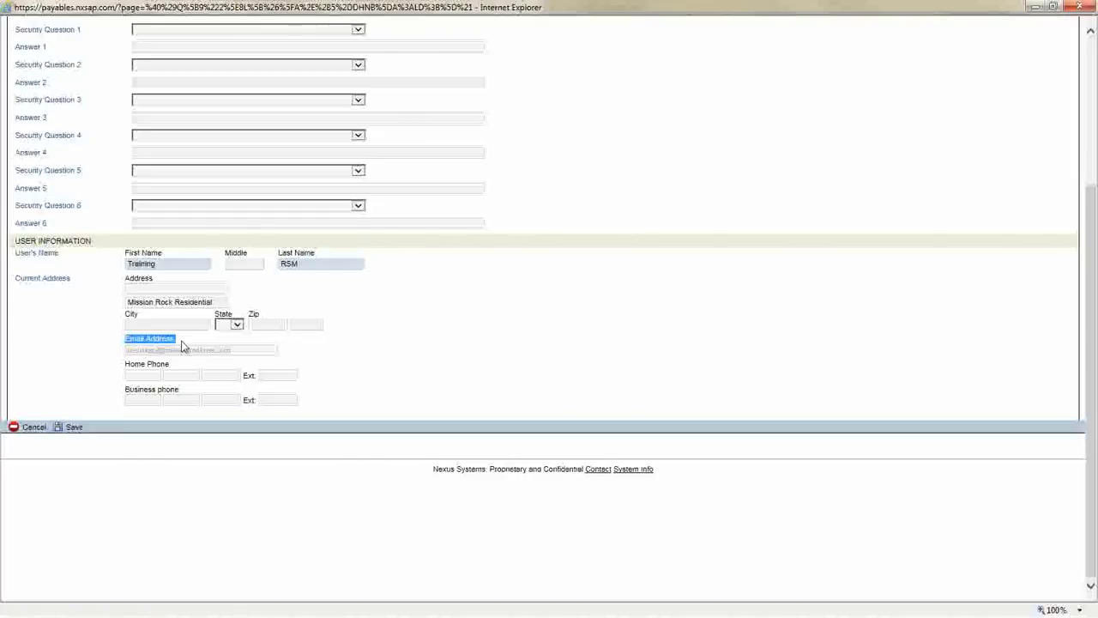
pyautogui.scroll(3, 182, 346)
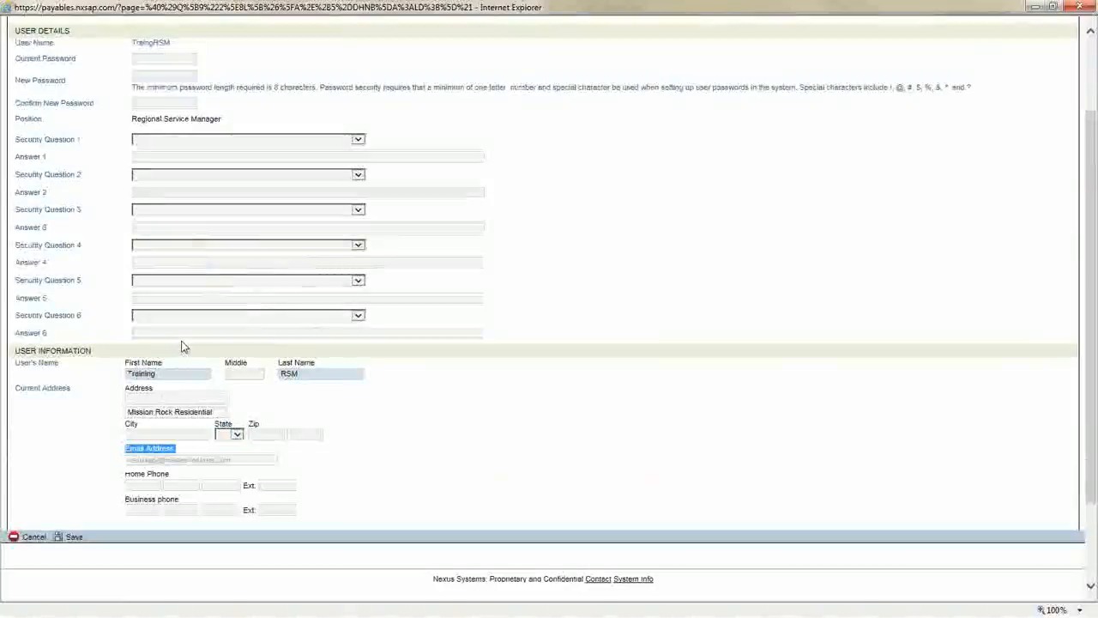
pyautogui.scroll(3, 176, 334)
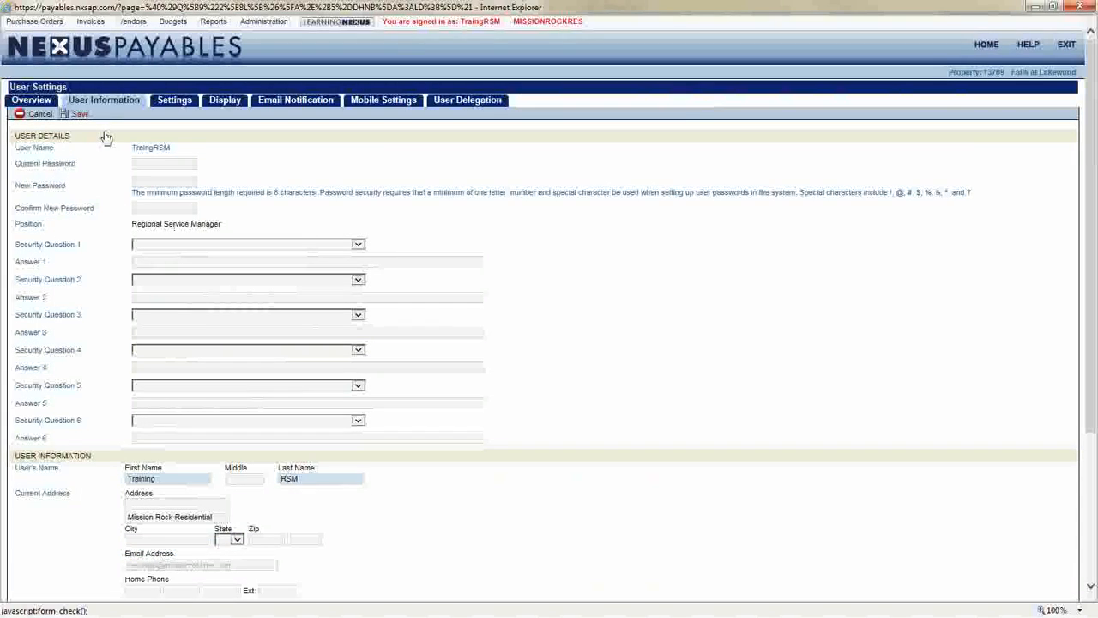
# Open the Settings tab and browse the Preferred Property options, reselecting System Default
pyautogui.click(175, 104)
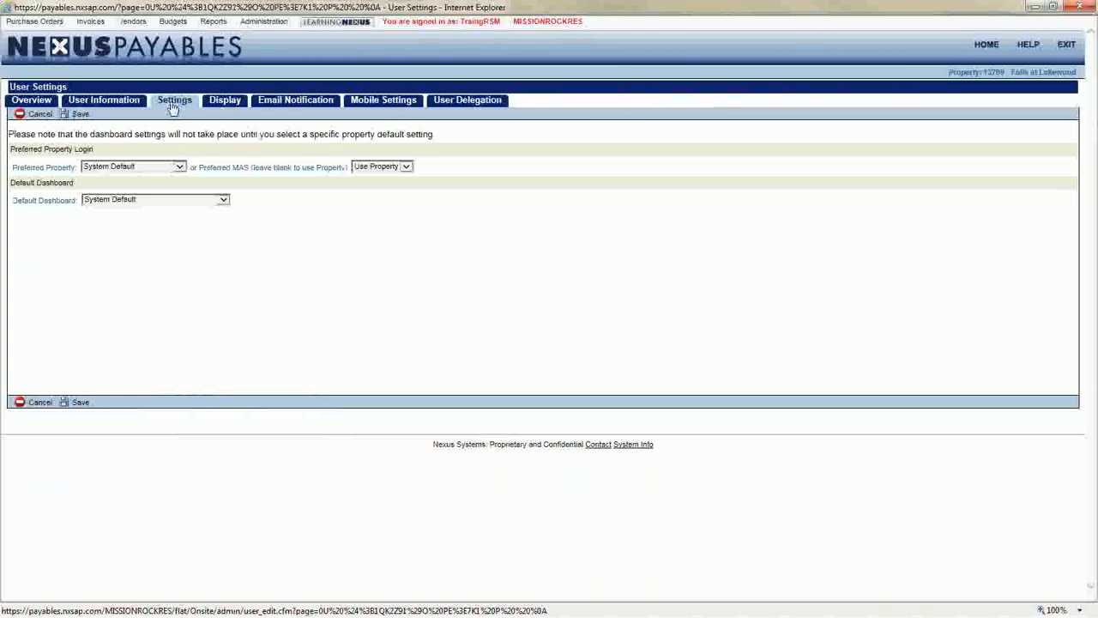
pyautogui.click(179, 167)
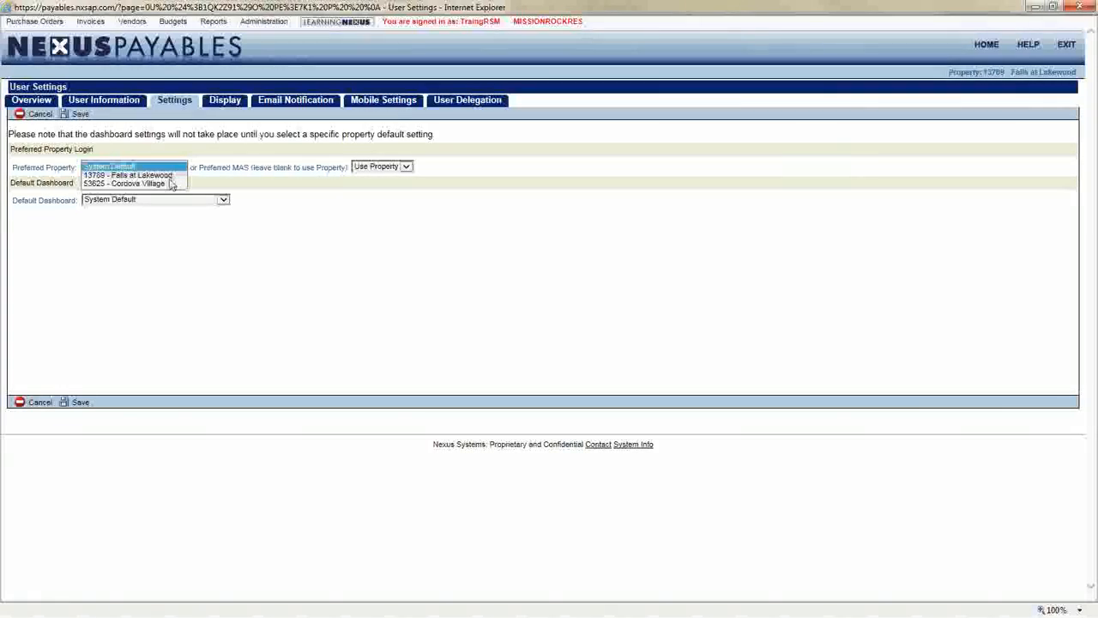
pyautogui.click(172, 176)
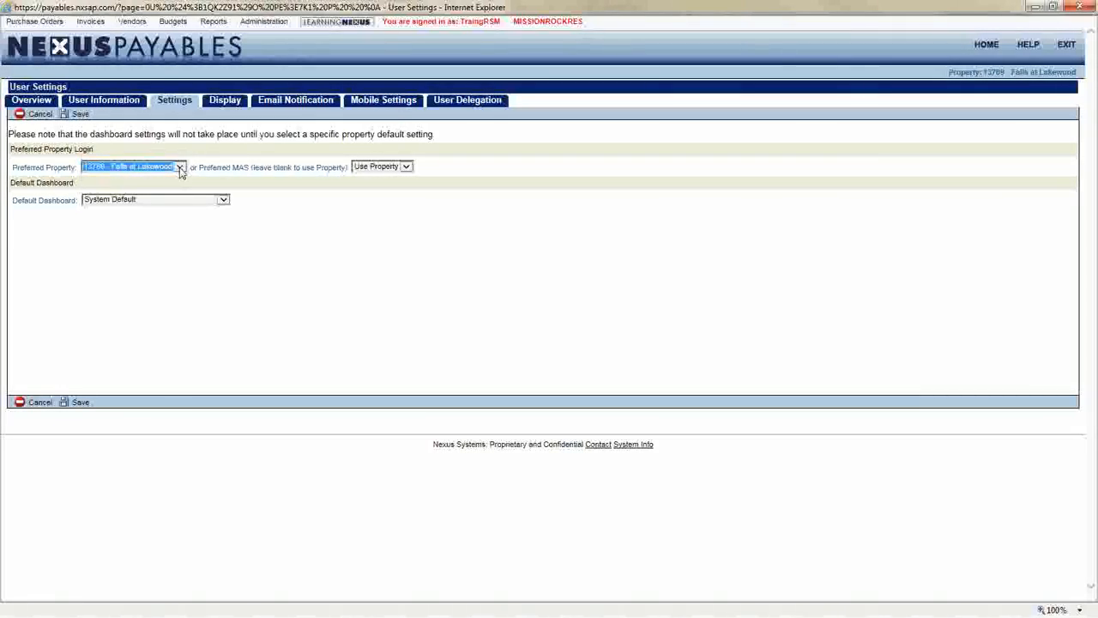
pyautogui.click(180, 168)
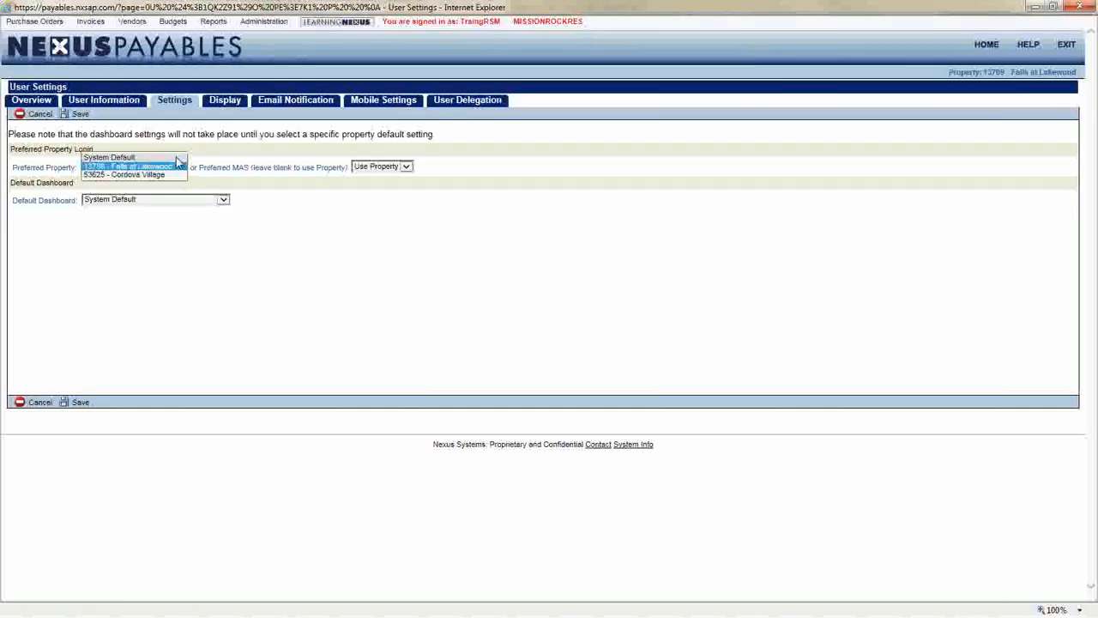
pyautogui.click(163, 158)
pyautogui.click(211, 169)
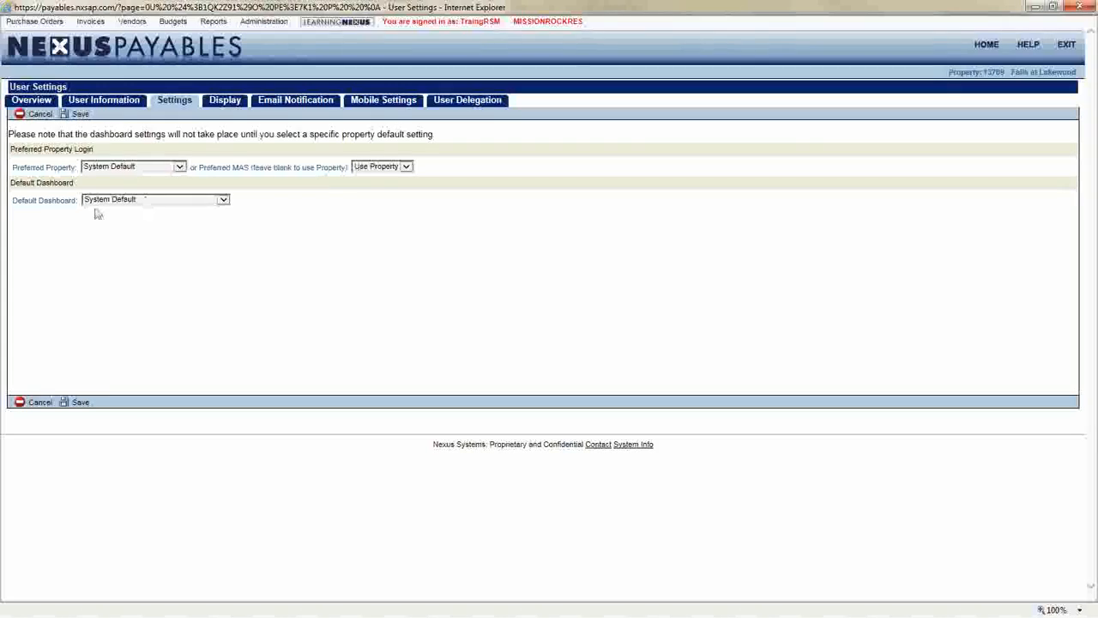
# Set the Default Dashboard to Invoices to Approve and save the settings
pyautogui.moveTo(25, 206); pyautogui.dragTo(53, 209)
pyautogui.click(162, 202)
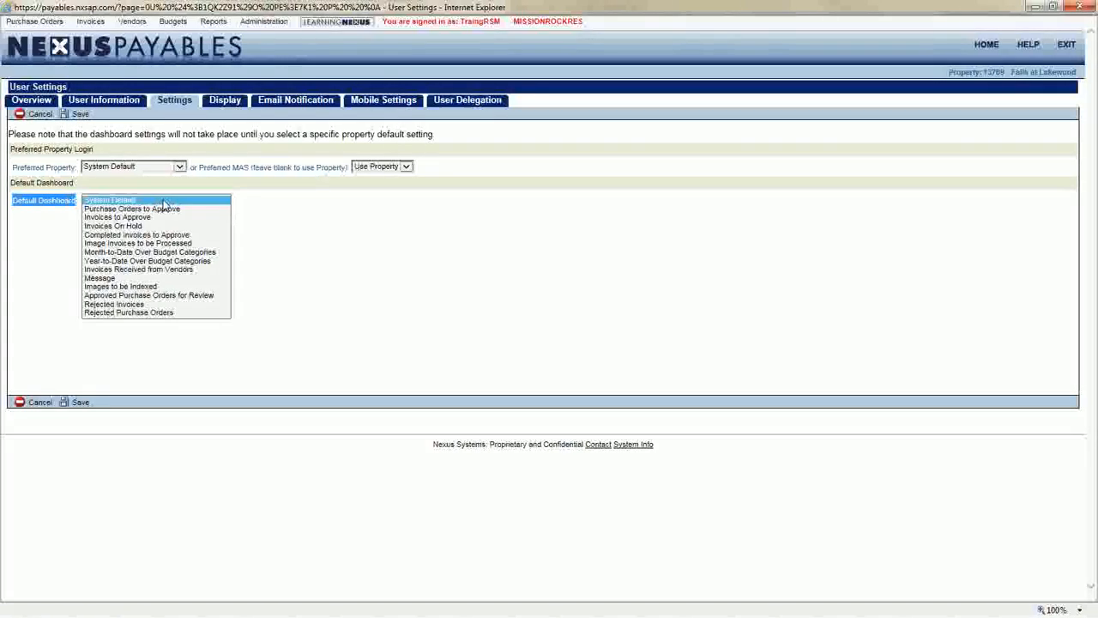
pyautogui.click(172, 218)
pyautogui.click(172, 223)
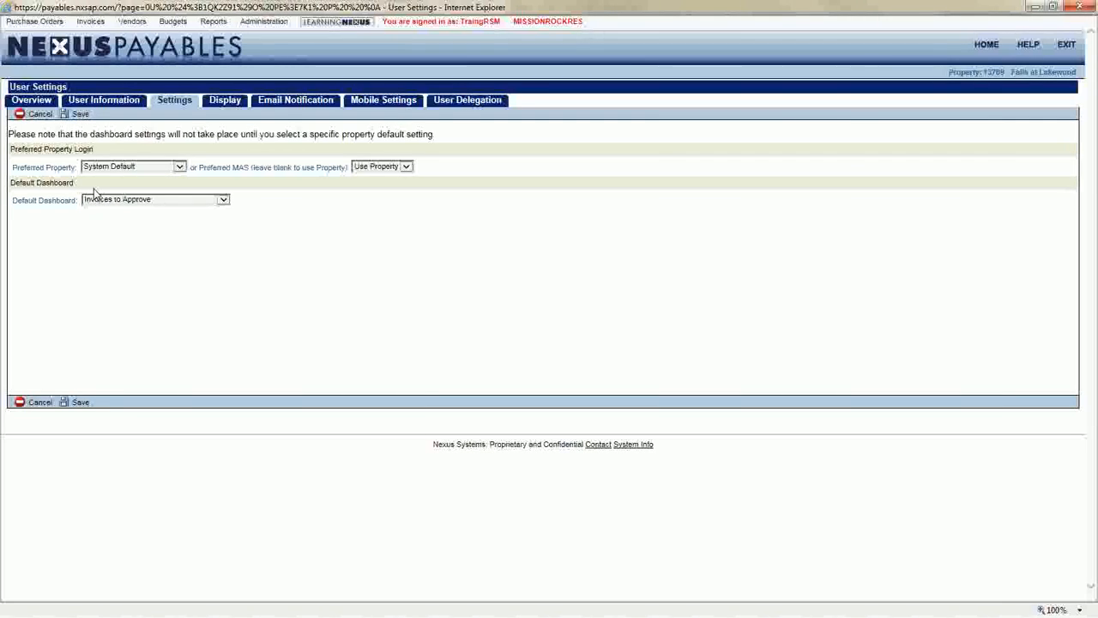
pyautogui.click(77, 116)
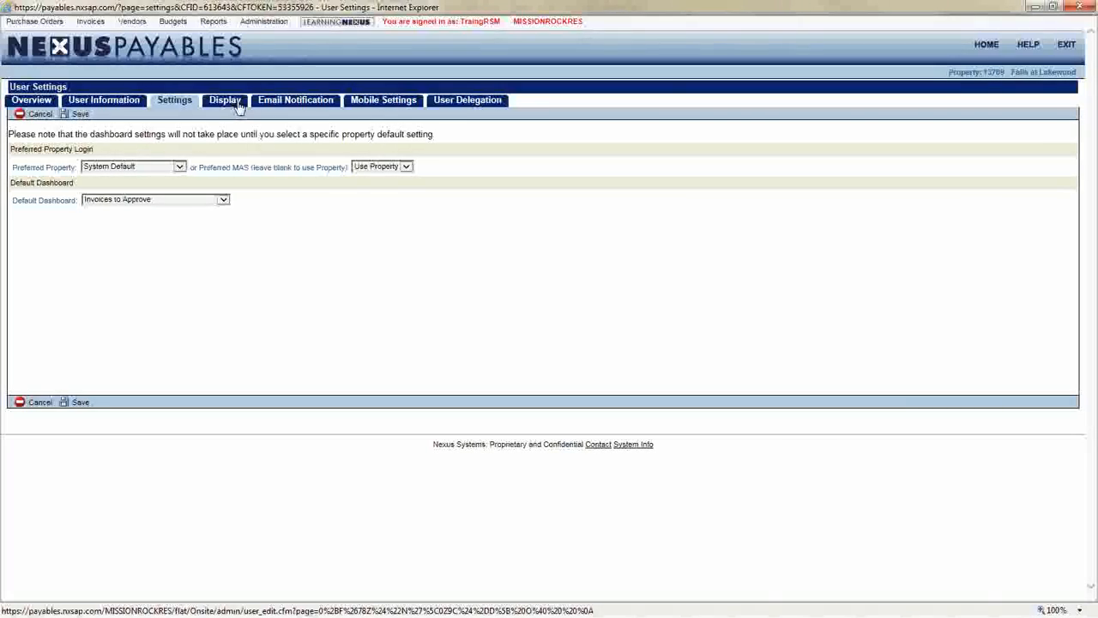
# On Email Notification, enable All Invoices Pending Approval, PO Pending Approval, Invoice Approval and PO Approval alerts
pyautogui.click(294, 100)
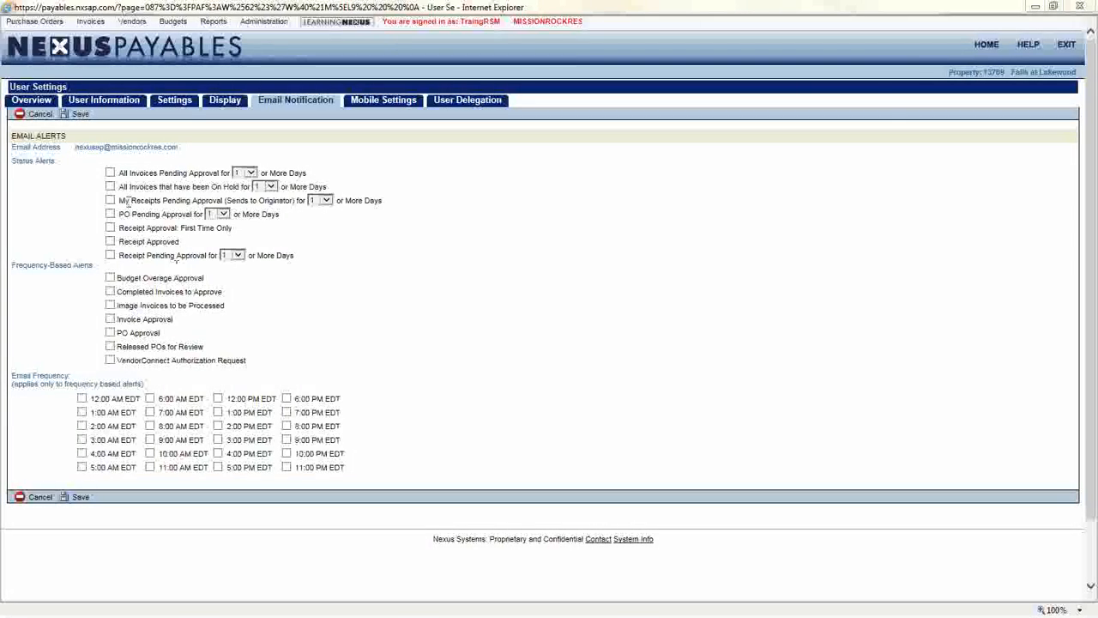
pyautogui.click(111, 174)
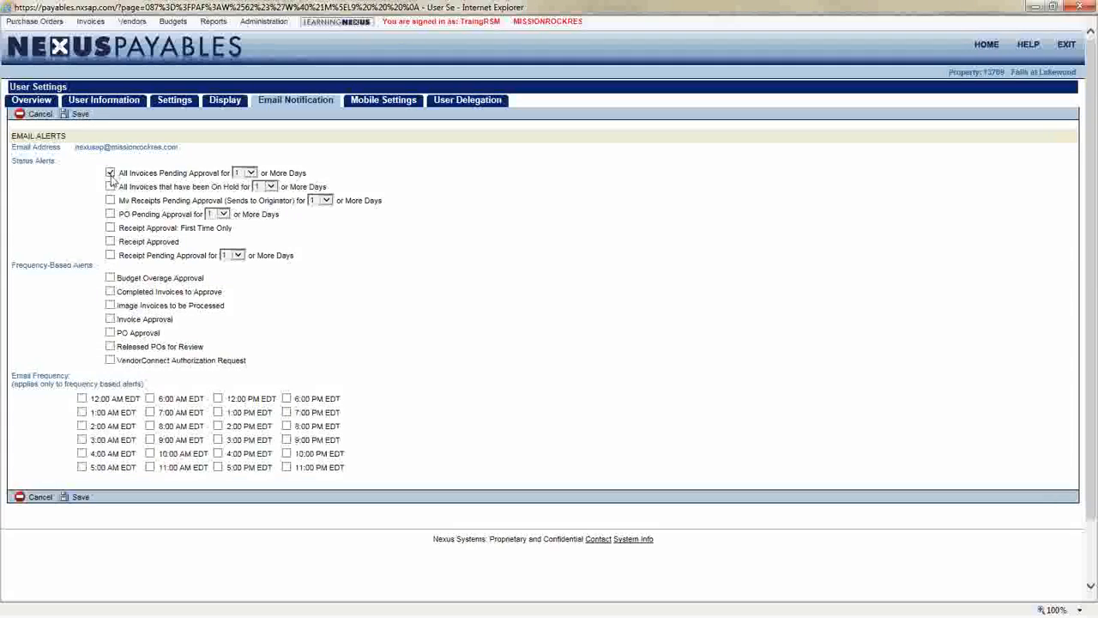
pyautogui.click(110, 214)
pyautogui.click(110, 318)
pyautogui.click(111, 333)
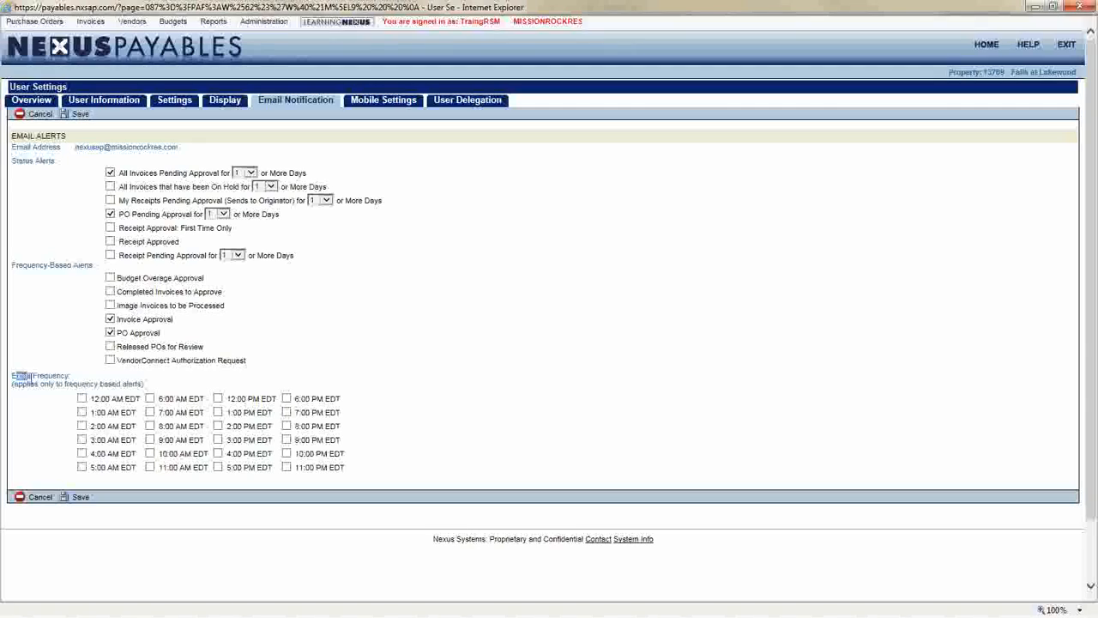
pyautogui.moveTo(13, 375); pyautogui.dragTo(68, 376)
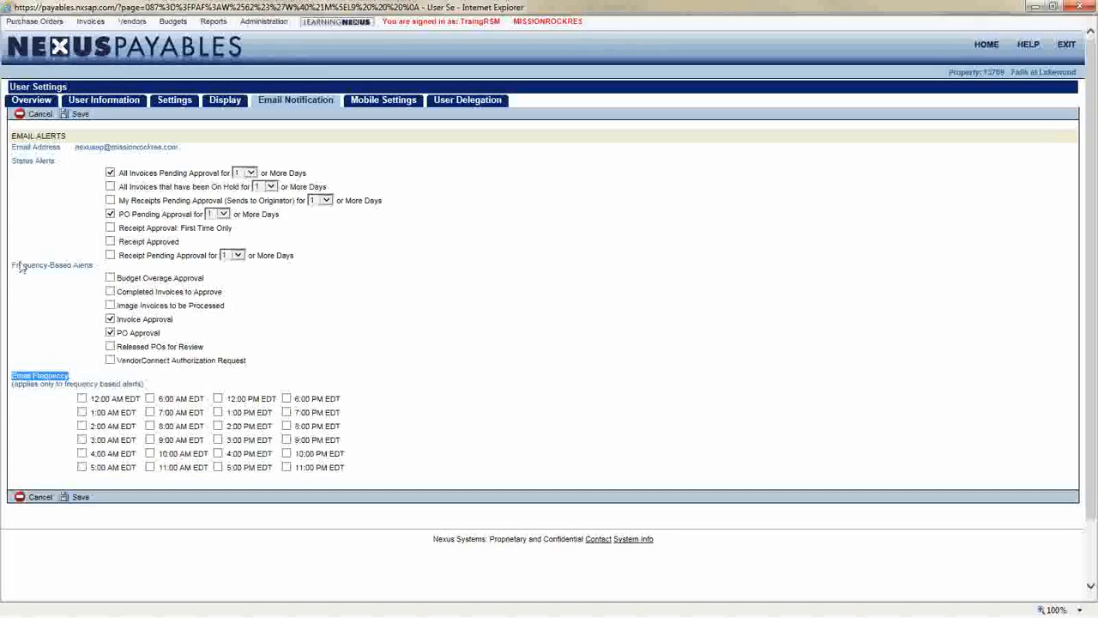
pyautogui.moveTo(34, 265); pyautogui.dragTo(96, 267)
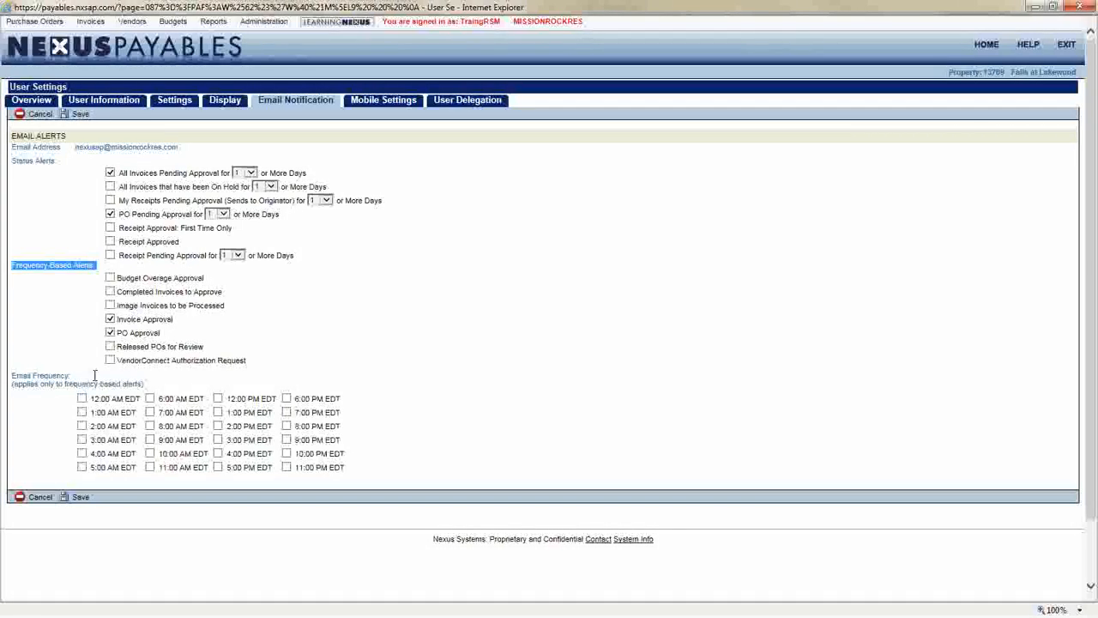
pyautogui.click(150, 440)
pyautogui.click(151, 453)
pyautogui.click(150, 467)
pyautogui.click(218, 398)
pyautogui.click(218, 412)
pyautogui.click(218, 426)
pyautogui.click(218, 425)
pyautogui.click(218, 412)
pyautogui.click(218, 398)
pyautogui.click(150, 439)
pyautogui.click(151, 453)
pyautogui.click(150, 467)
# Select 4:00 AM EDT as the email frequency time
pyautogui.click(82, 453)
pyautogui.click(57, 424)
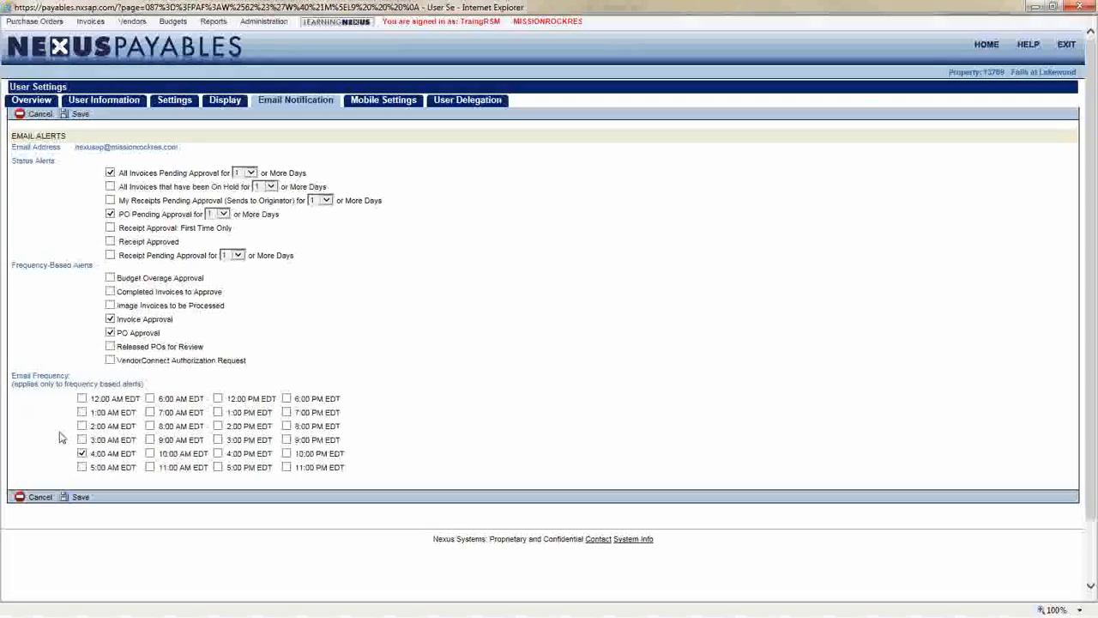
# Open the Mobile Settings tab and examine the mobile phone number and PIN fields
pyautogui.click(384, 104)
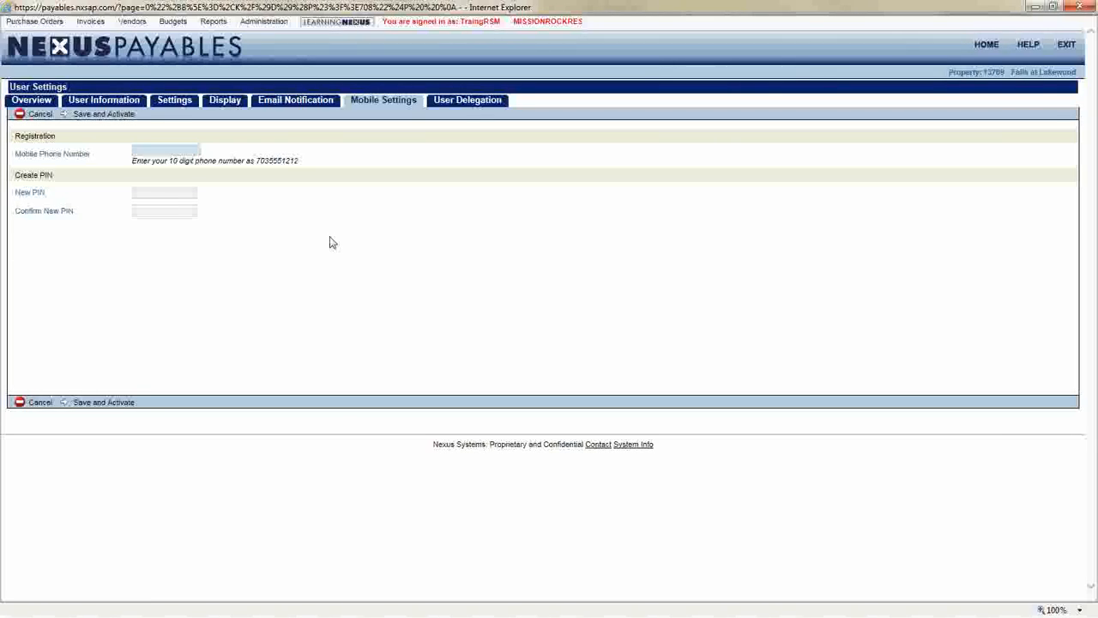
pyautogui.moveTo(14, 192); pyautogui.dragTo(116, 199)
pyautogui.click(153, 192)
pyautogui.click(176, 211)
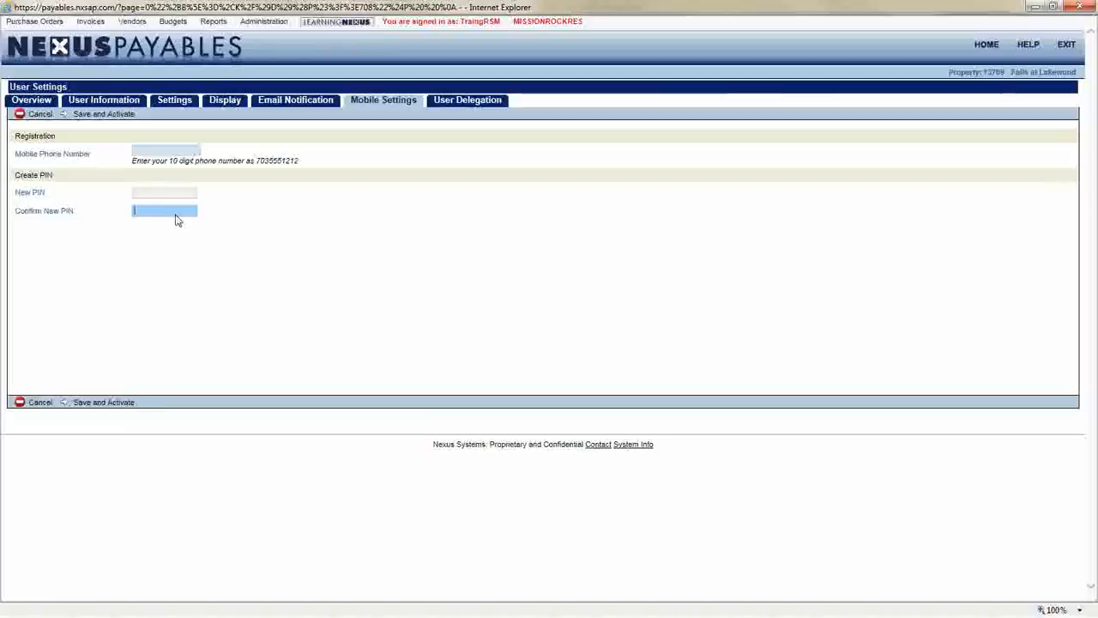
pyautogui.click(278, 237)
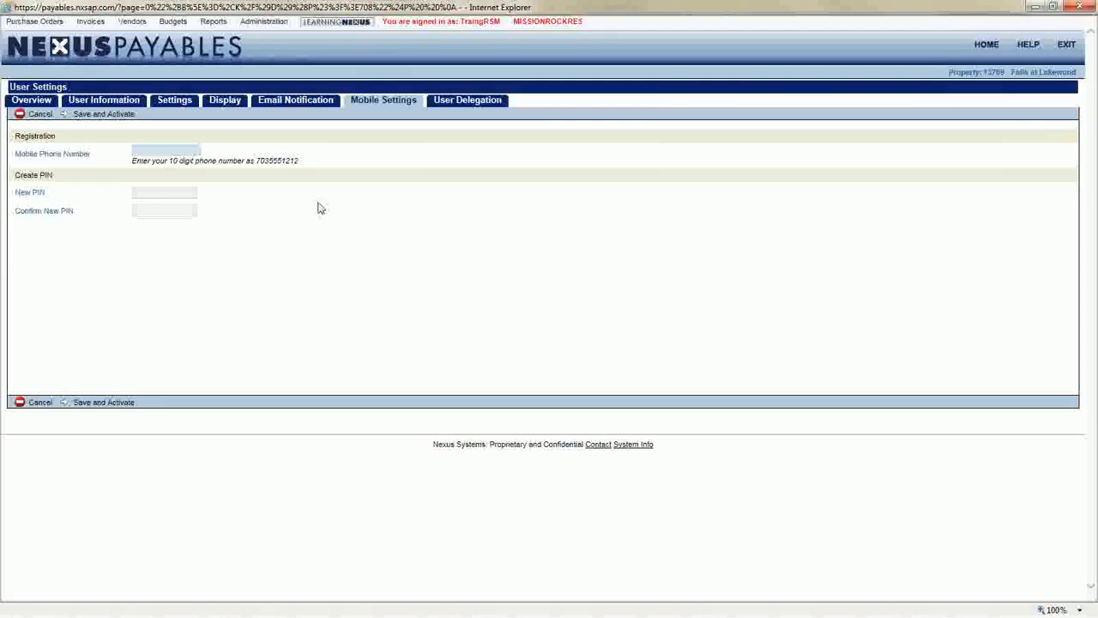
# Open User Delegation and start a new delegation with start date 03/28/2016 and stop date 04/04/2016
pyautogui.click(460, 102)
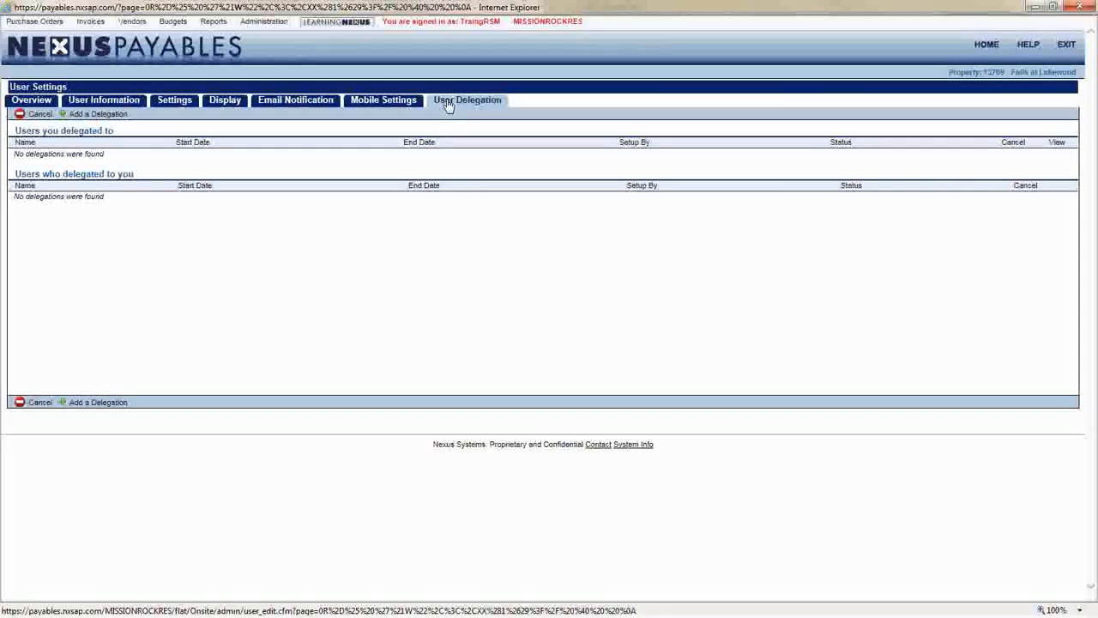
pyautogui.click(75, 120)
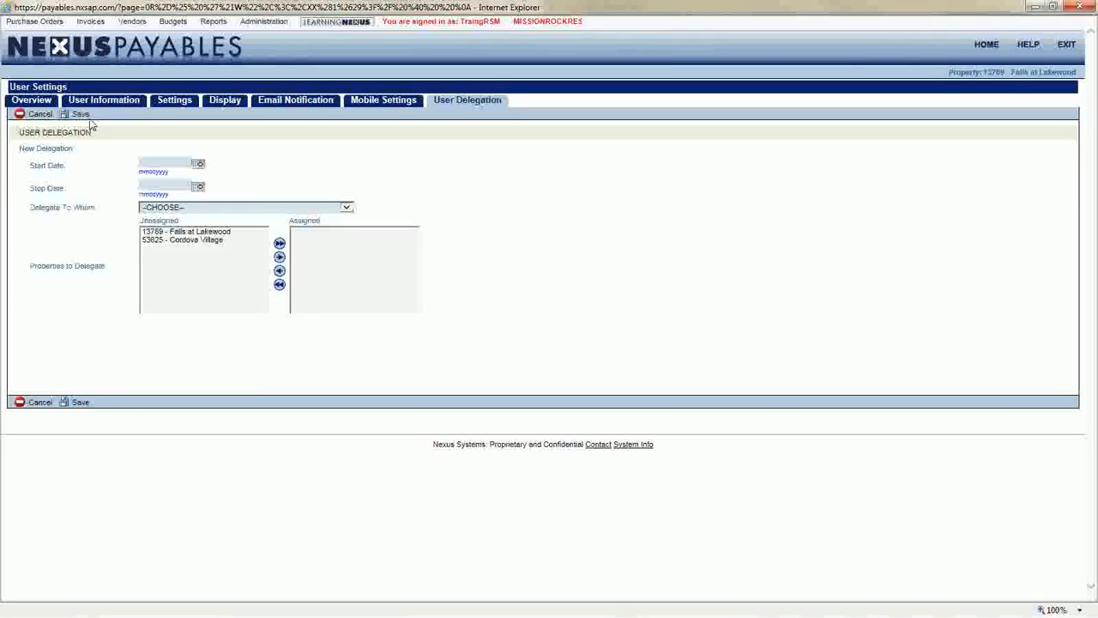
pyautogui.click(198, 167)
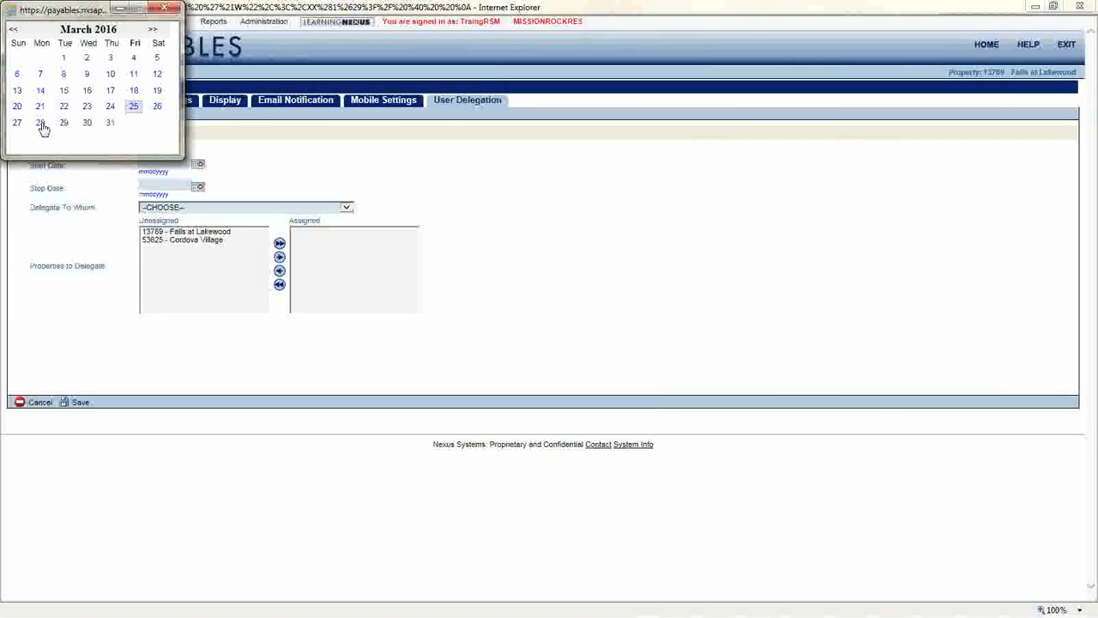
pyautogui.click(40, 123)
pyautogui.click(199, 187)
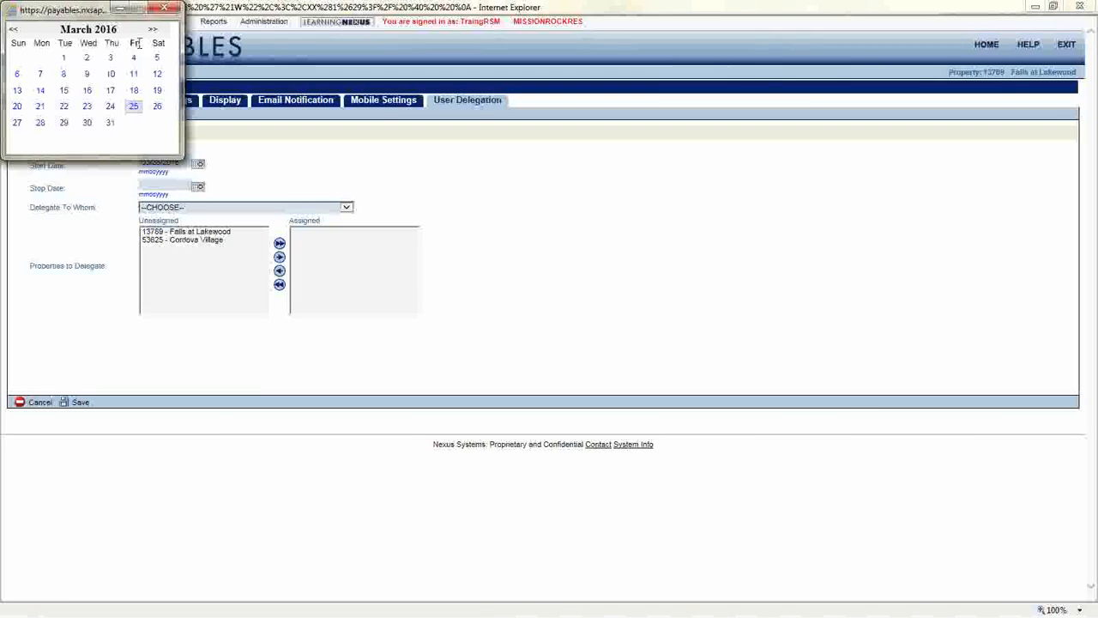
pyautogui.click(153, 30)
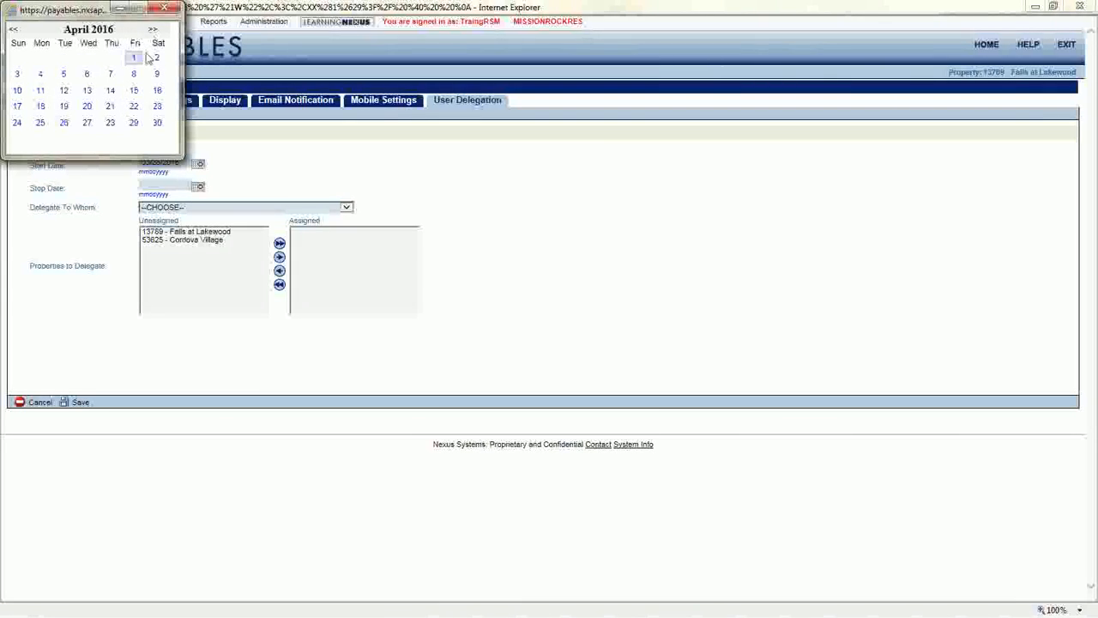
pyautogui.click(40, 75)
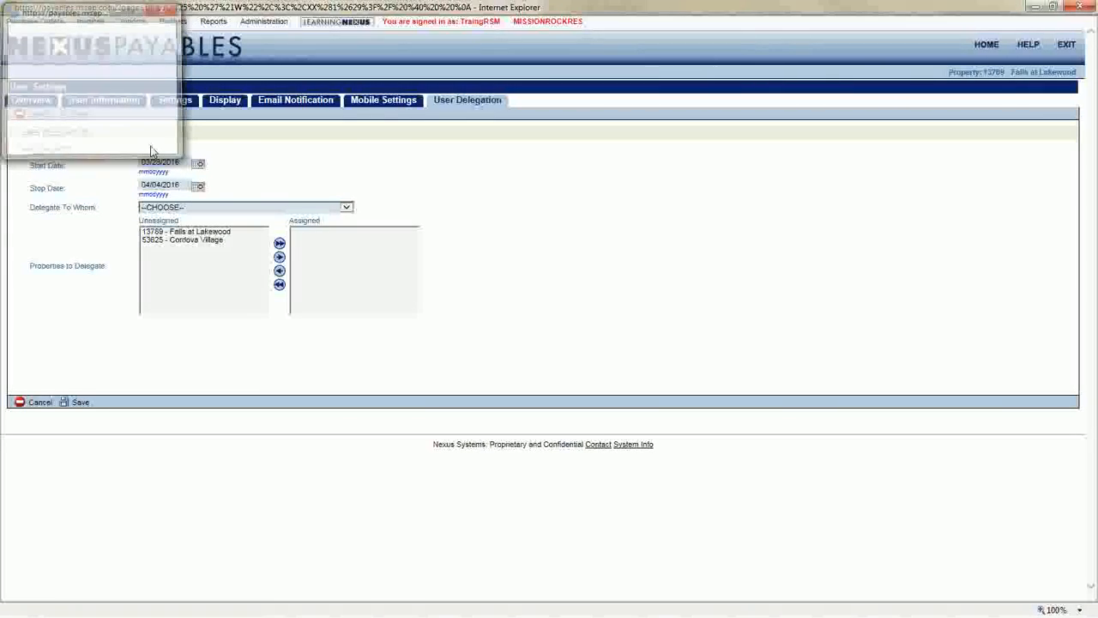
# Choose the administrator delegate, assign both properties 13789 and 53625 to the delegation, and save it
pyautogui.click(230, 211)
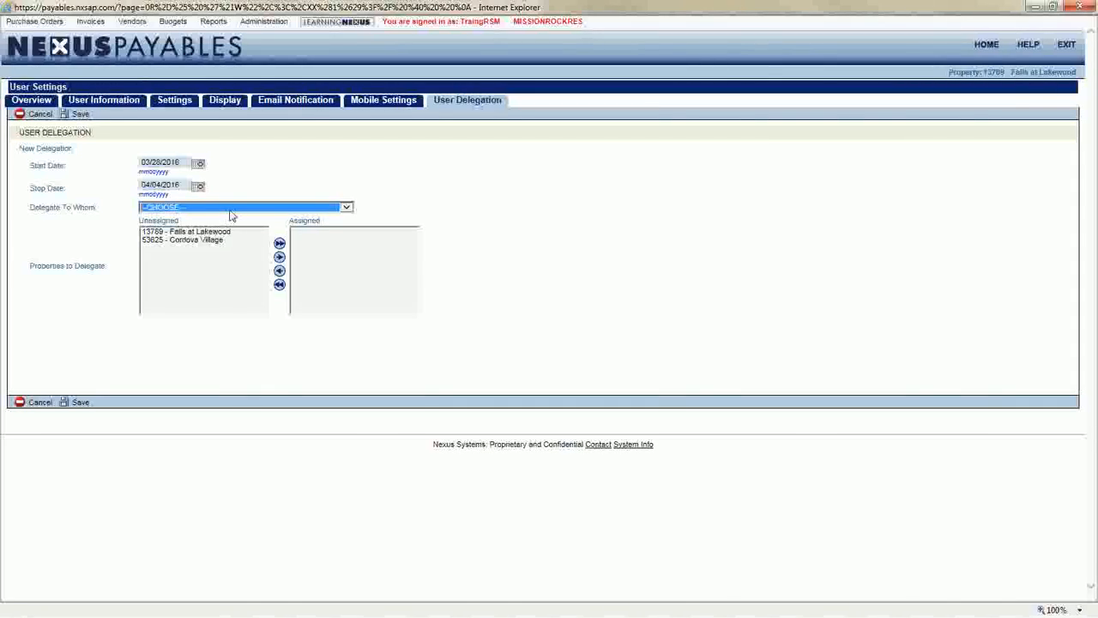
pyautogui.click(230, 213)
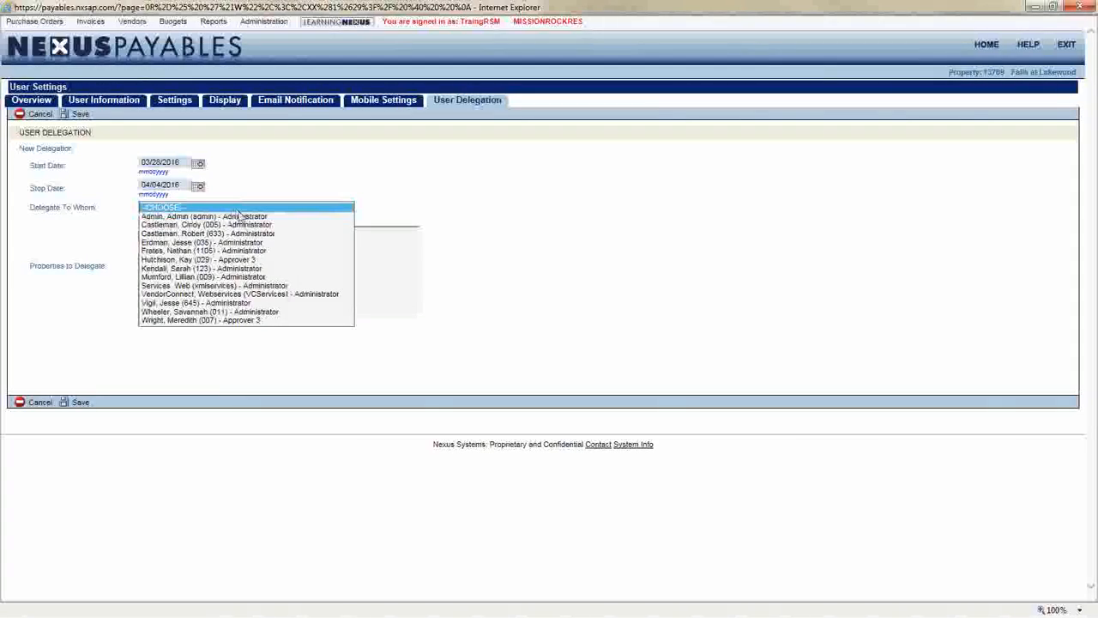
pyautogui.click(272, 267)
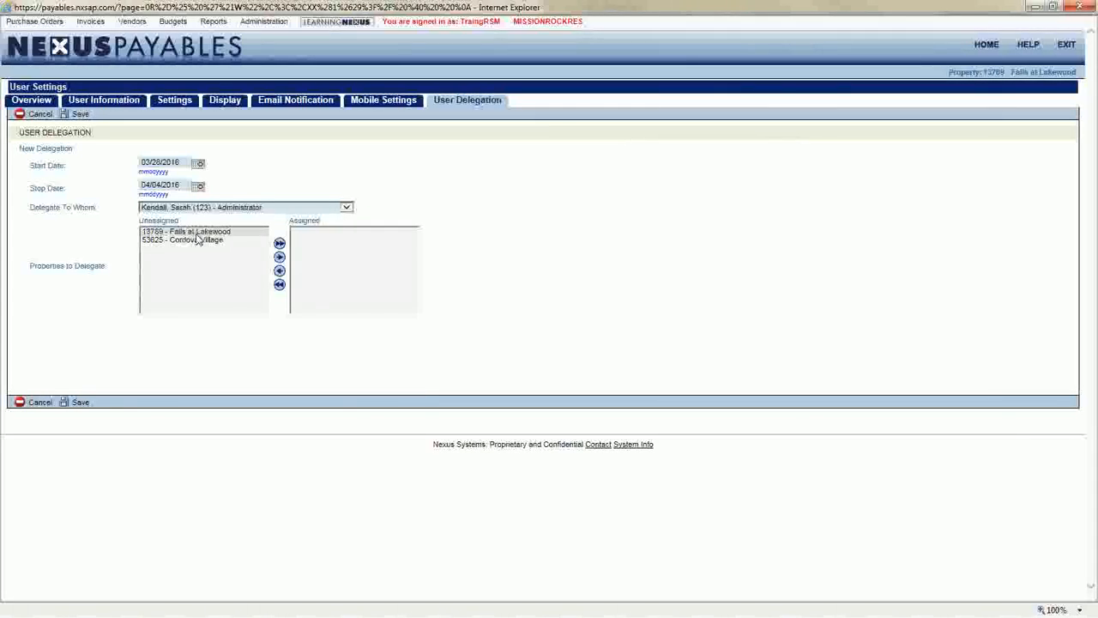
pyautogui.click(279, 243)
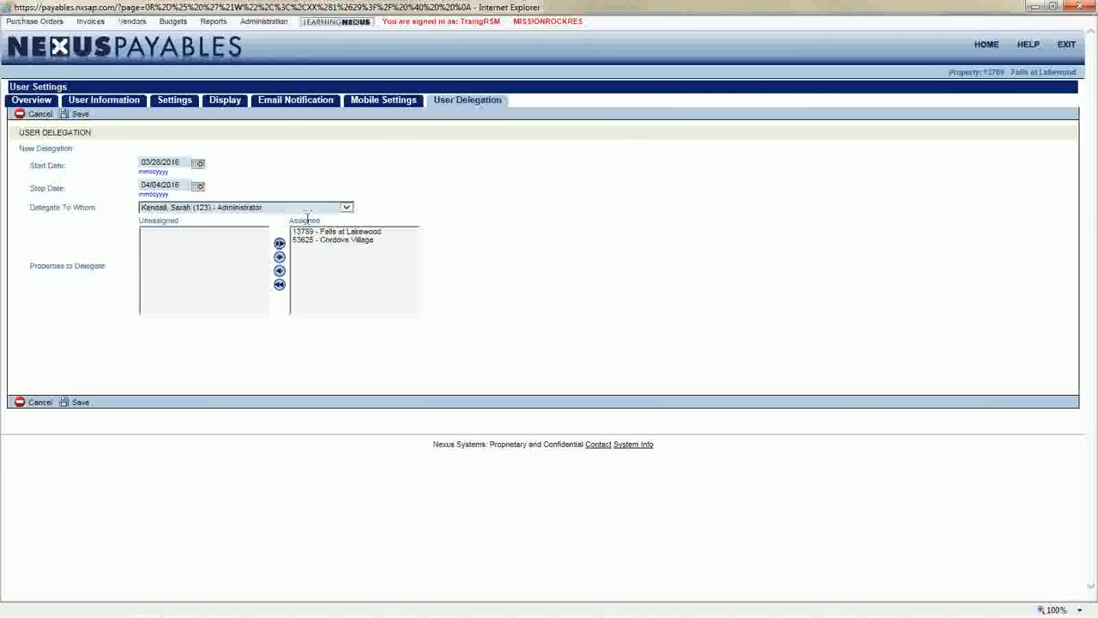
pyautogui.click(80, 402)
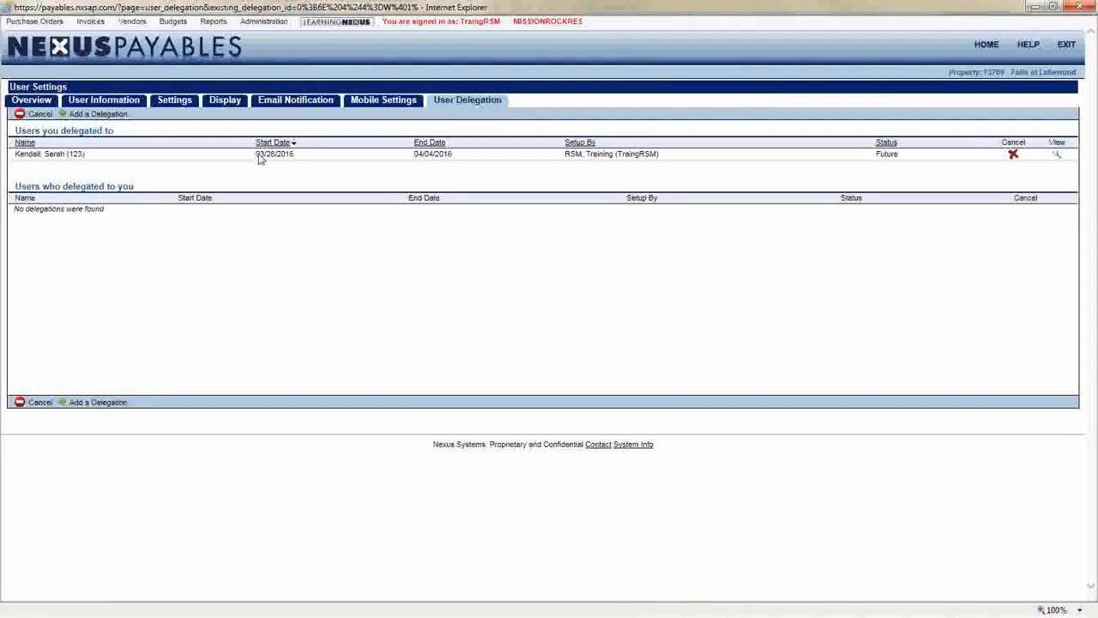
# Review the new delegation's dates in the delegated-to list and switch to the PowerPoint Delegation slide
pyautogui.moveTo(256, 156); pyautogui.dragTo(450, 160)
pyautogui.click(495, 181)
pyautogui.hotkey('alt', 'Tab')
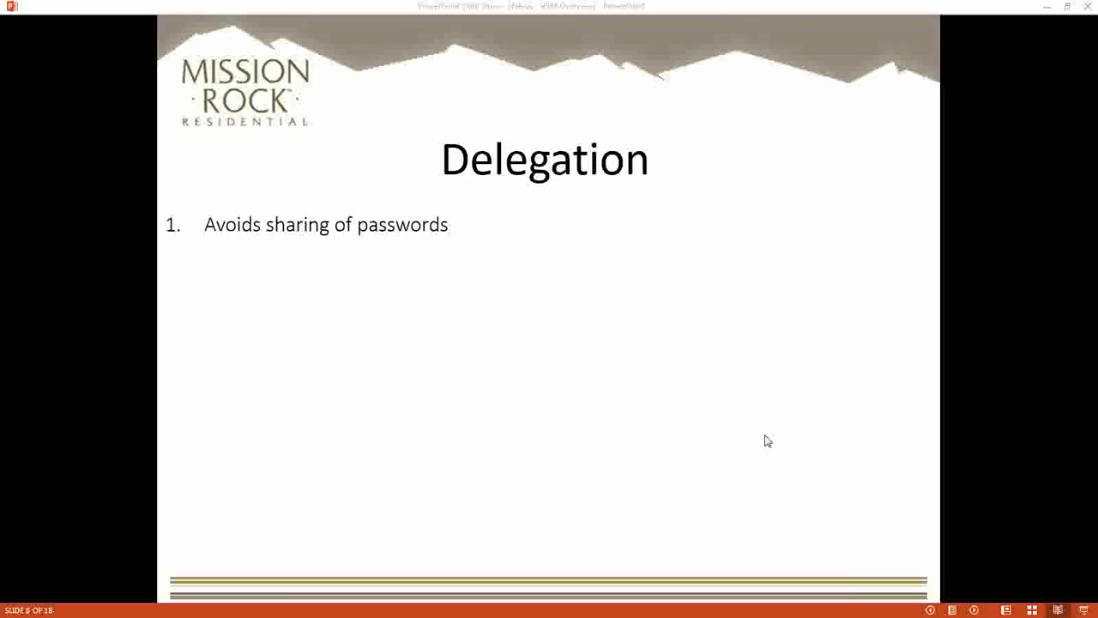
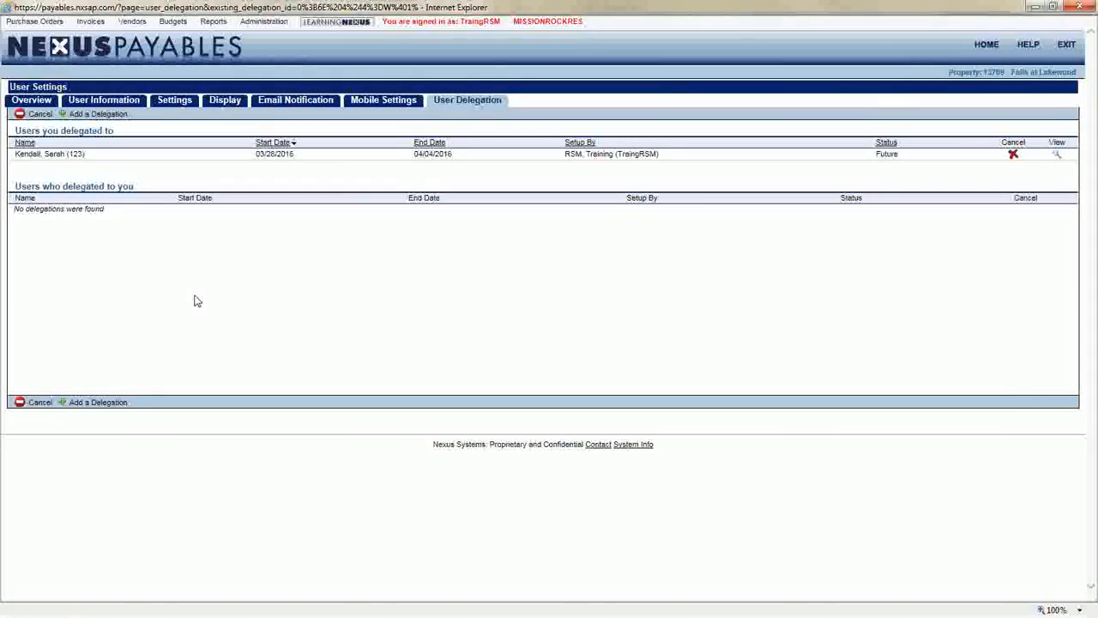
# Return to the home dashboard and look over the main menu headings
pyautogui.click(159, 62)
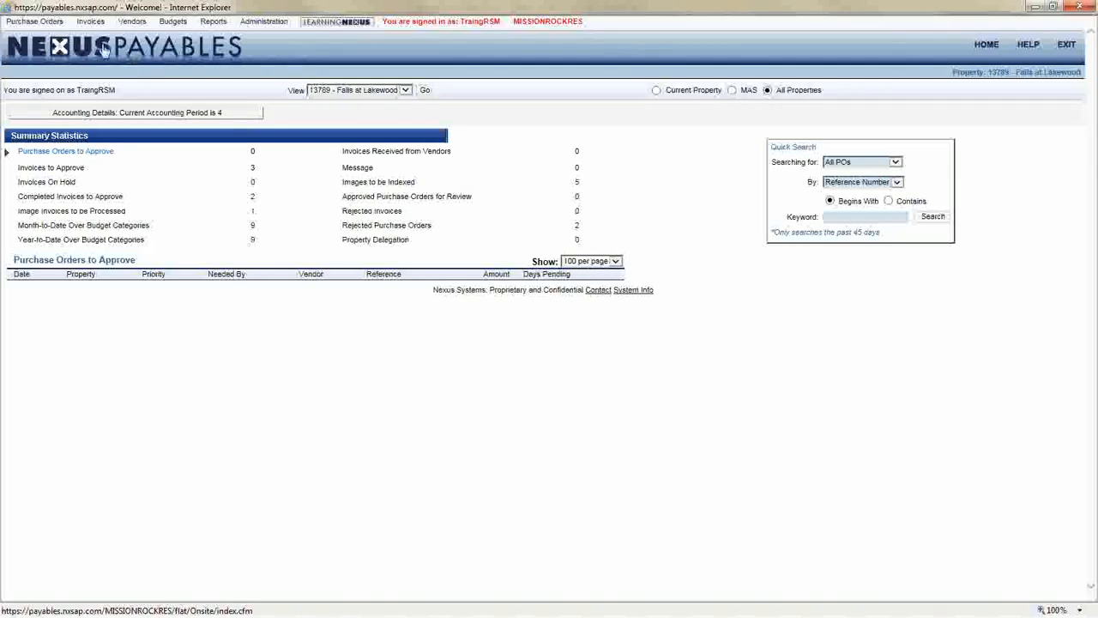
pyautogui.moveTo(36, 28)
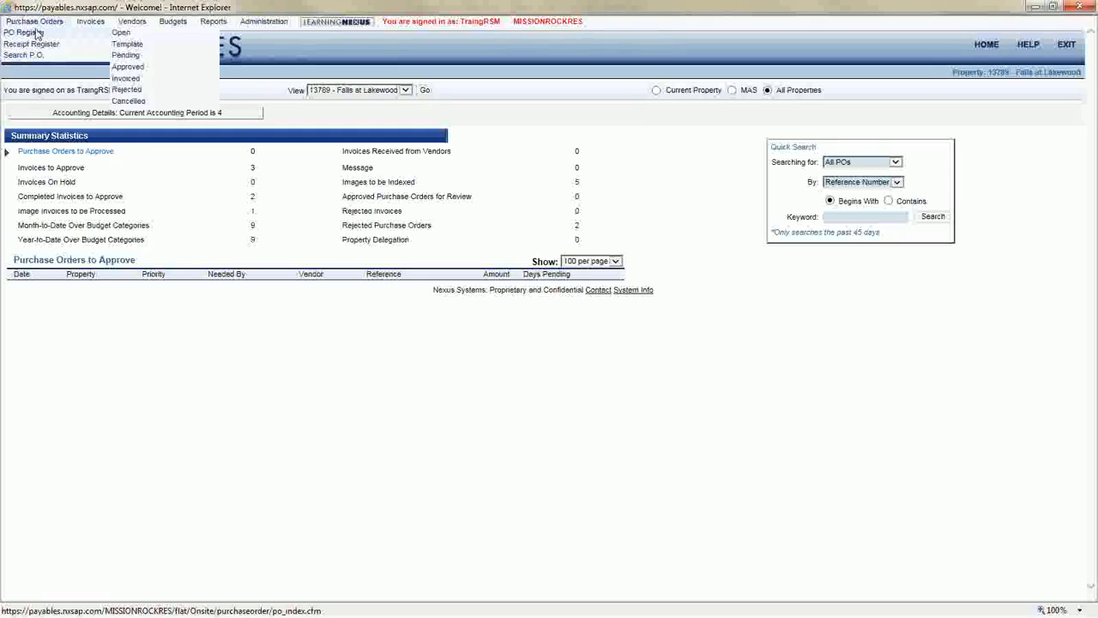
pyautogui.moveTo(112, 34)
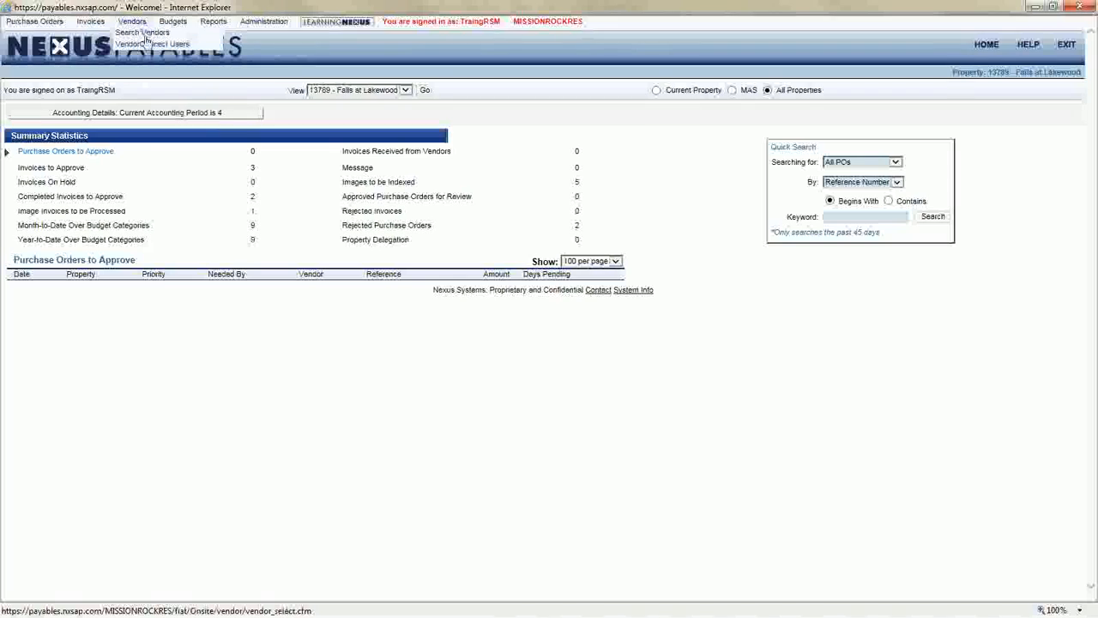
pyautogui.moveTo(174, 26)
pyautogui.moveTo(216, 31)
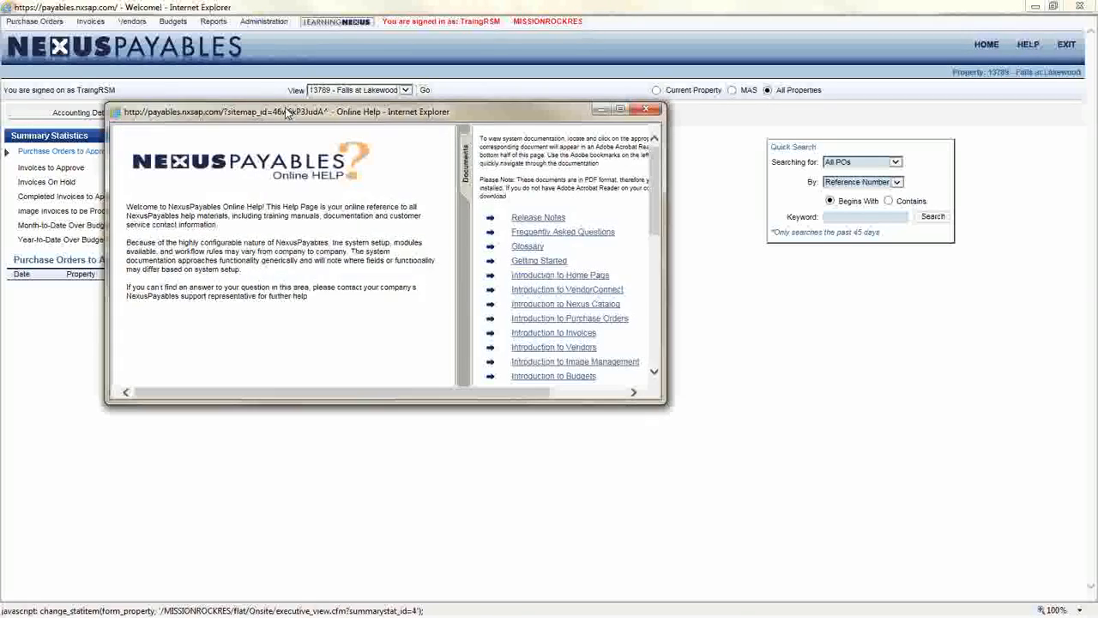
# Move and enlarge the Online Help window to view its documentation list, then close it
pyautogui.moveTo(289, 110); pyautogui.dragTo(257, 40)
pyautogui.moveTo(630, 335); pyautogui.dragTo(911, 535)
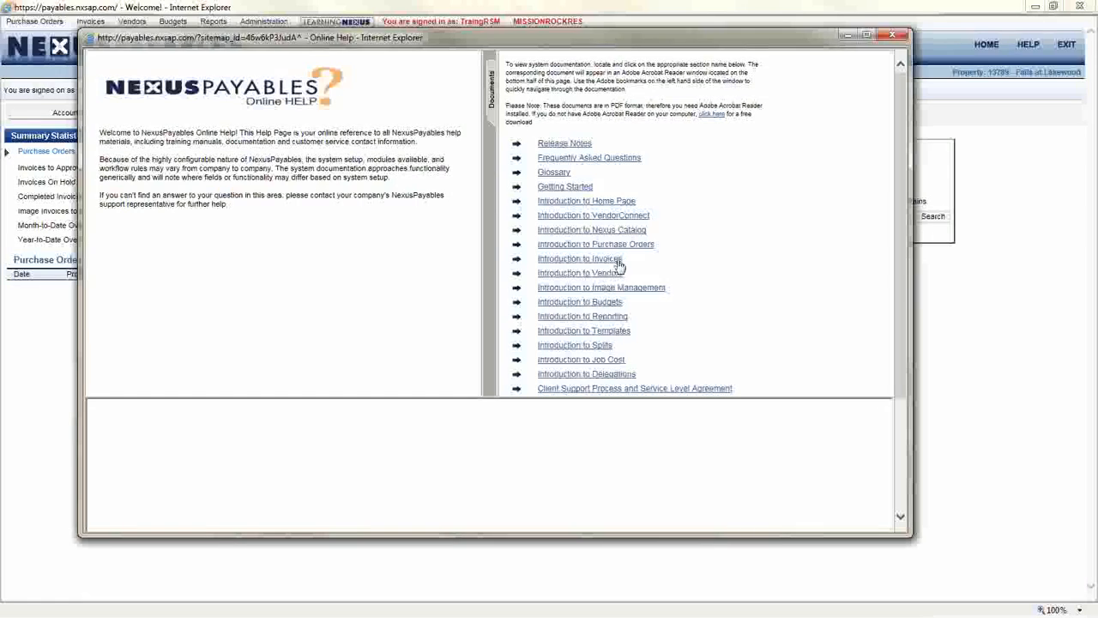
pyautogui.click(893, 35)
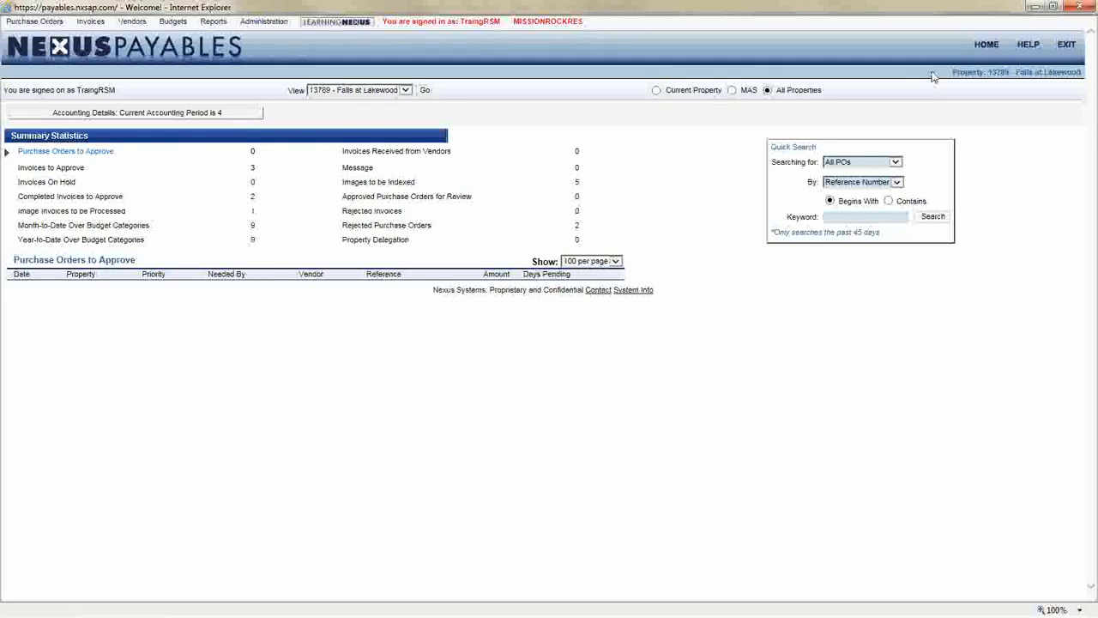
# Switch the dashboard view to property 53625 - Cordova Village
pyautogui.moveTo(948, 74); pyautogui.dragTo(1083, 75)
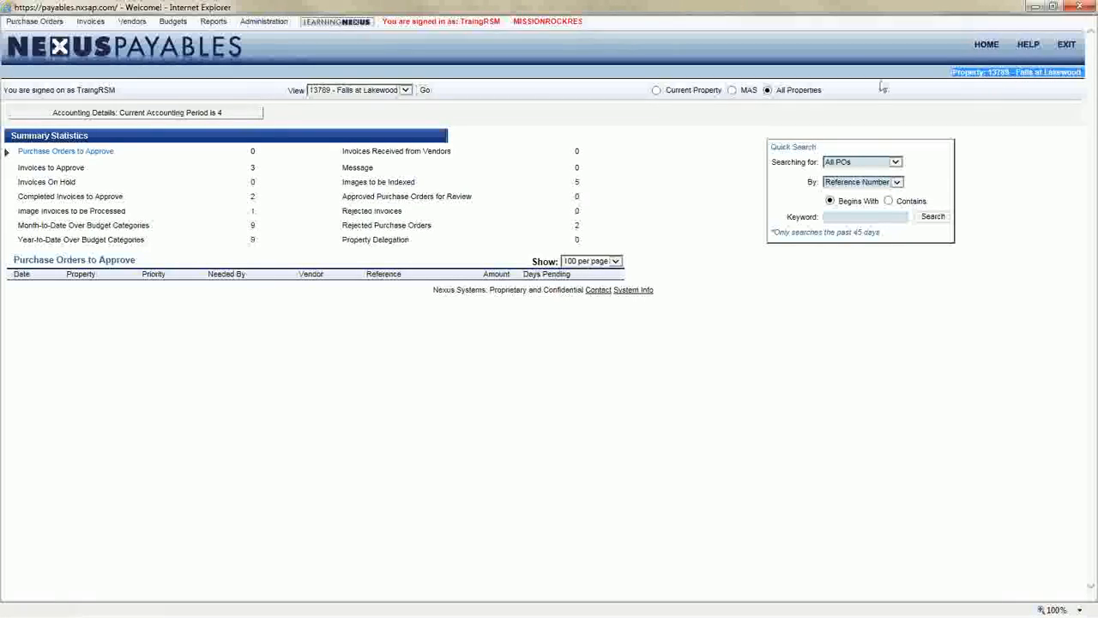
pyautogui.moveTo(290, 90); pyautogui.dragTo(383, 100)
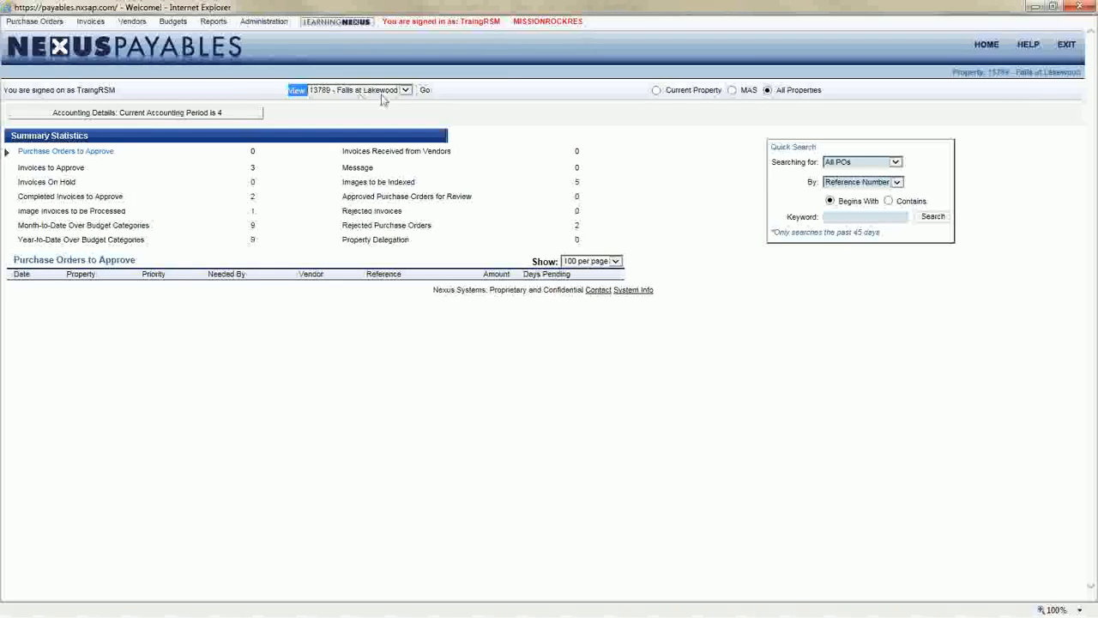
pyautogui.click(396, 91)
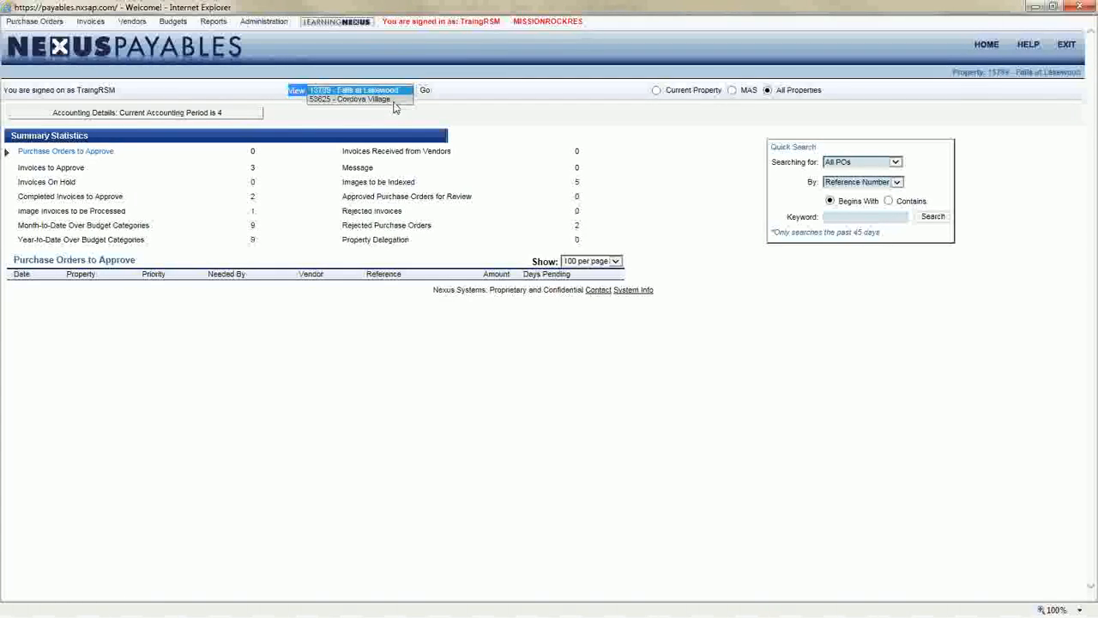
pyautogui.click(394, 99)
pyautogui.click(424, 90)
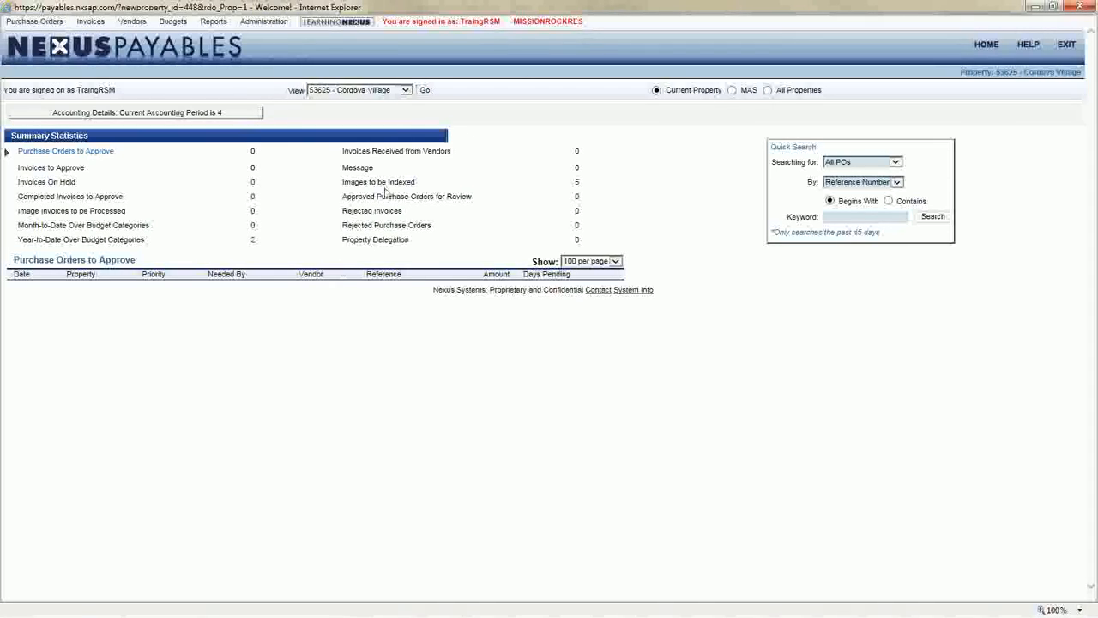
# Select the All Properties option and reload the dashboard view
pyautogui.click(401, 91)
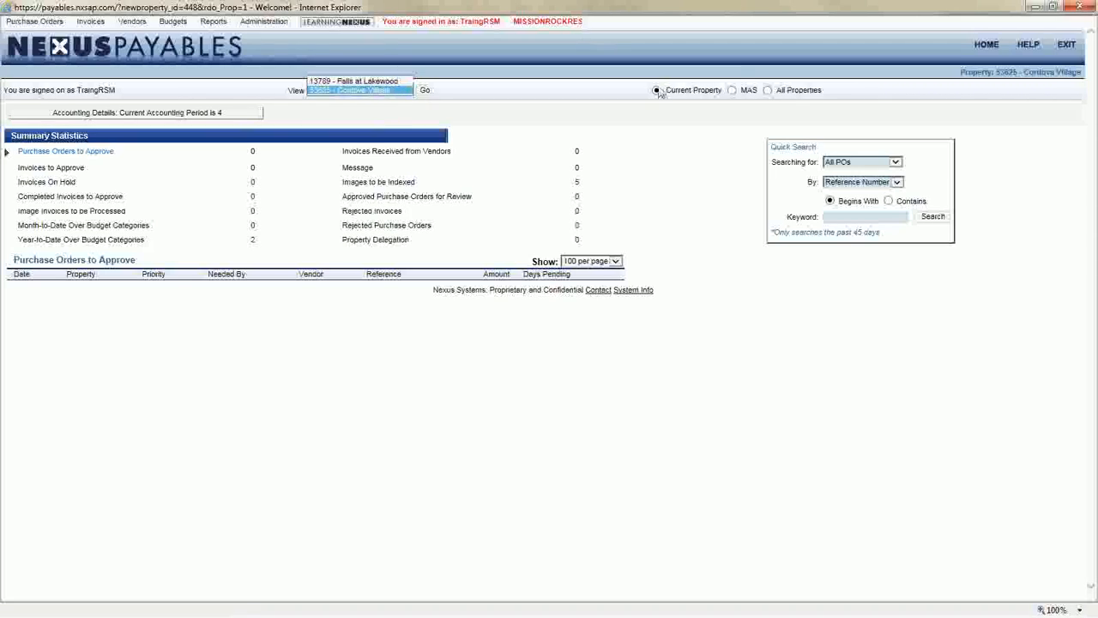
pyautogui.doubleClick(806, 91)
pyautogui.click(810, 95)
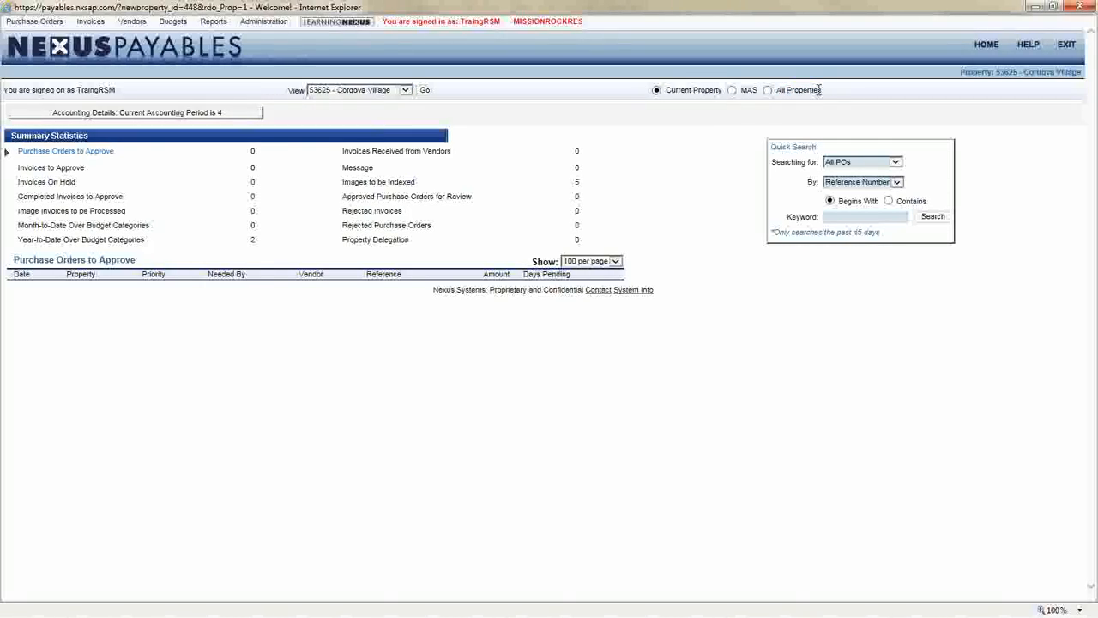
pyautogui.click(767, 90)
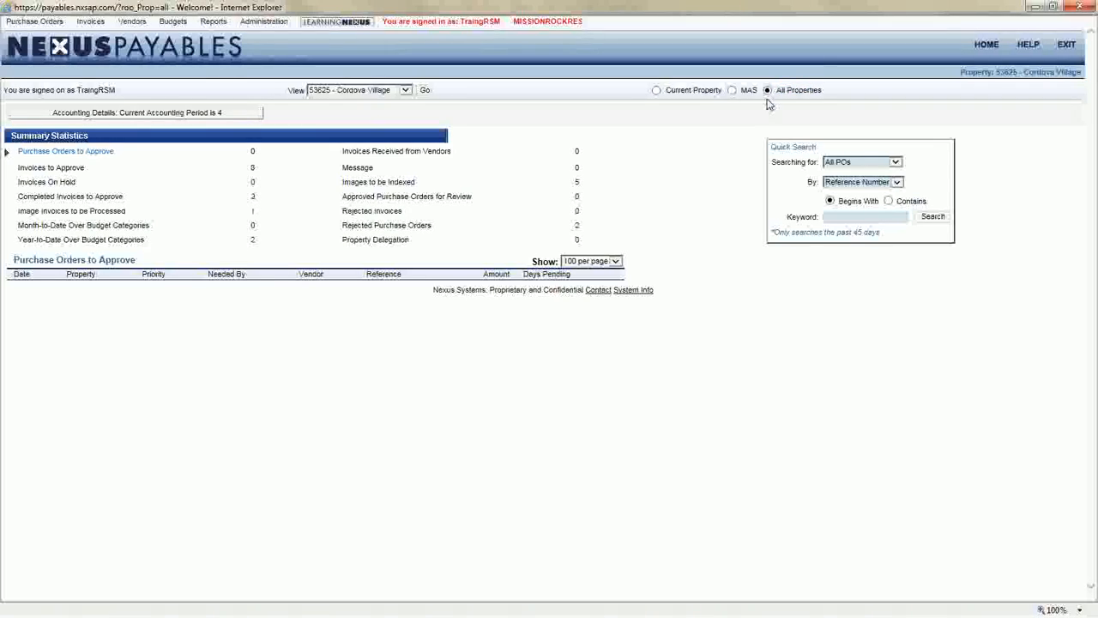
pyautogui.click(425, 90)
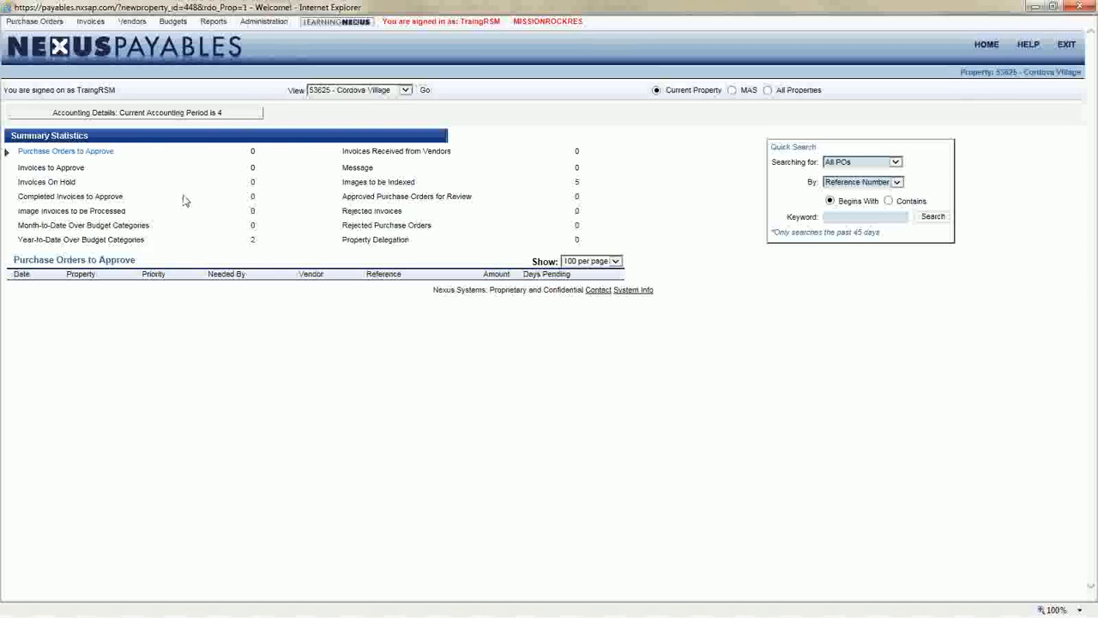
# Switch the dashboard view back to property 13789 - Falls at Lakewood
pyautogui.click(396, 92)
pyautogui.click(393, 82)
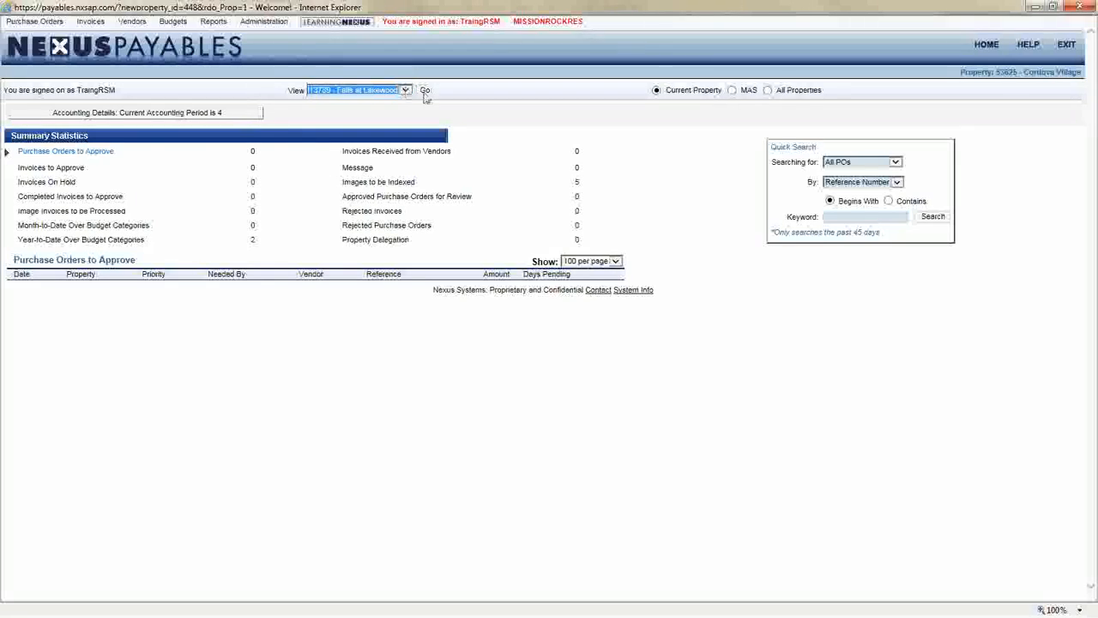
pyautogui.click(425, 91)
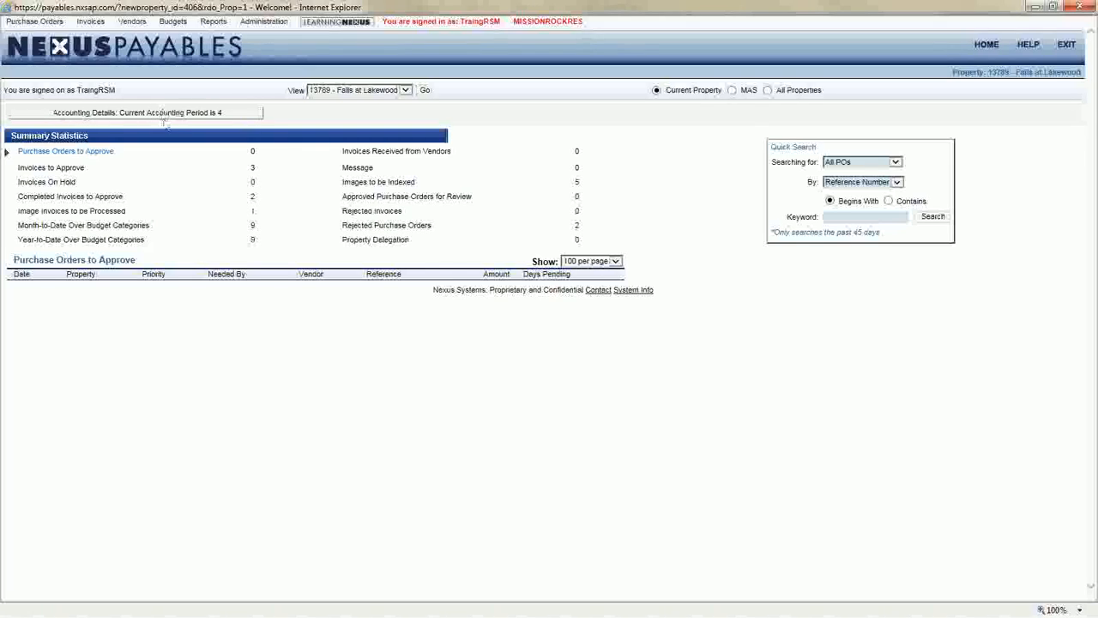
# Open the Accounting Details for the current period, examine its cutoff dates, and close the window
pyautogui.click(236, 117)
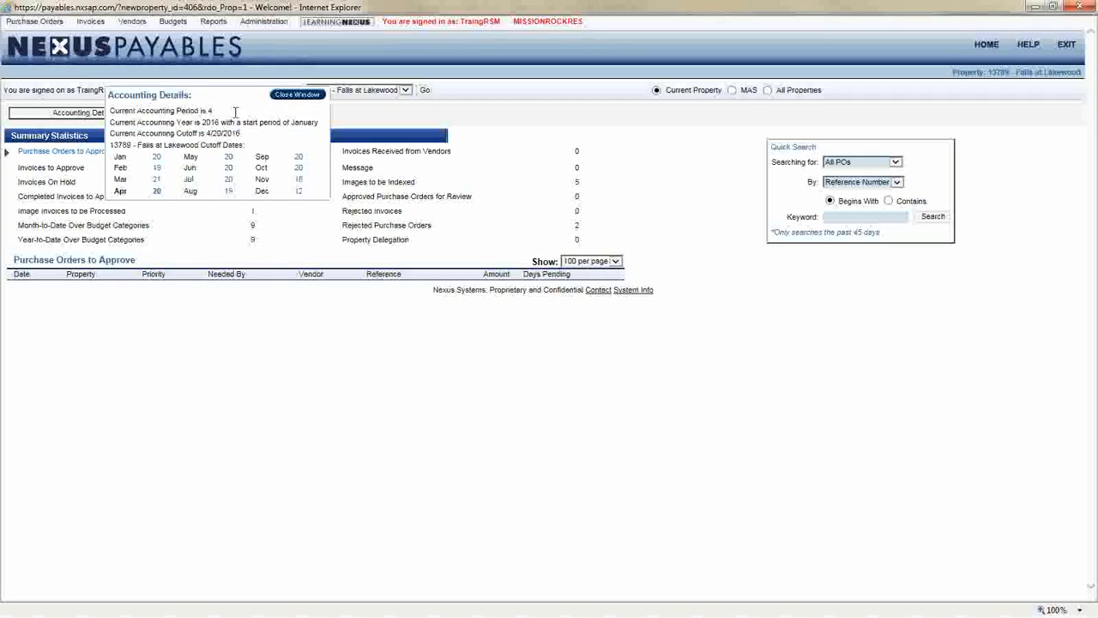
pyautogui.moveTo(182, 160); pyautogui.dragTo(240, 164)
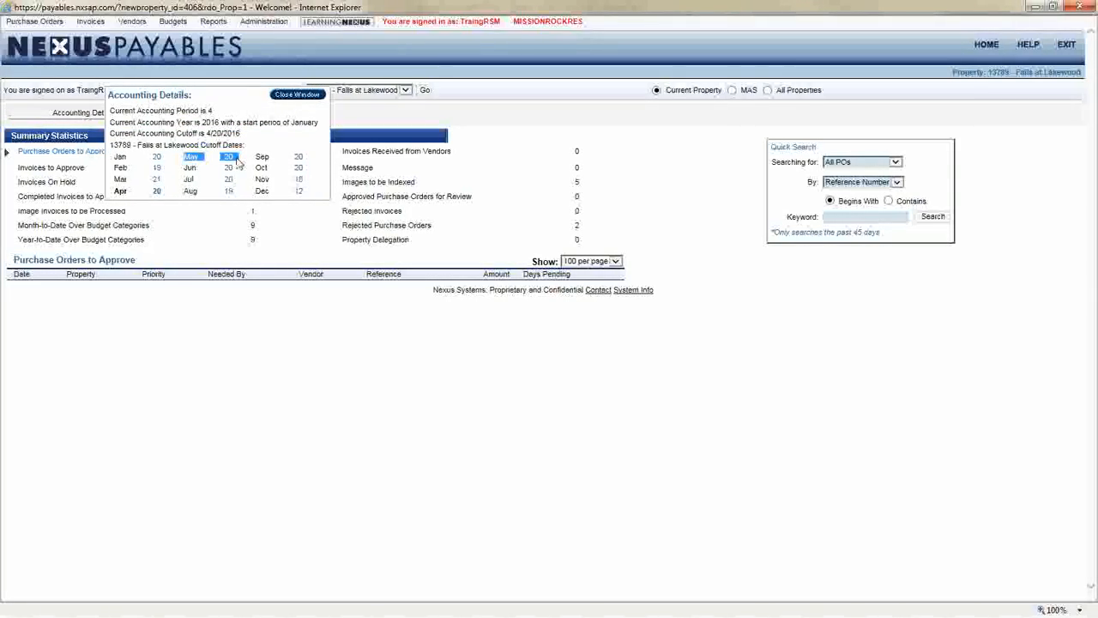
pyautogui.click(283, 99)
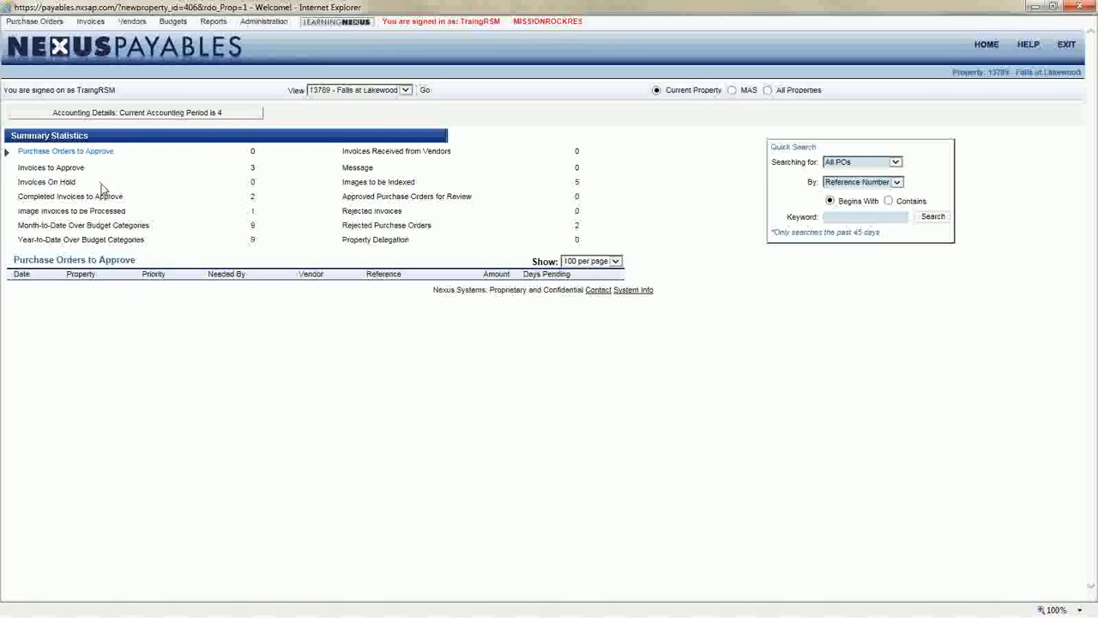
# Show the Invoices to Approve list and open the Hyde Electric, Inc. invoice dated 12/09/2015
pyautogui.click(21, 168)
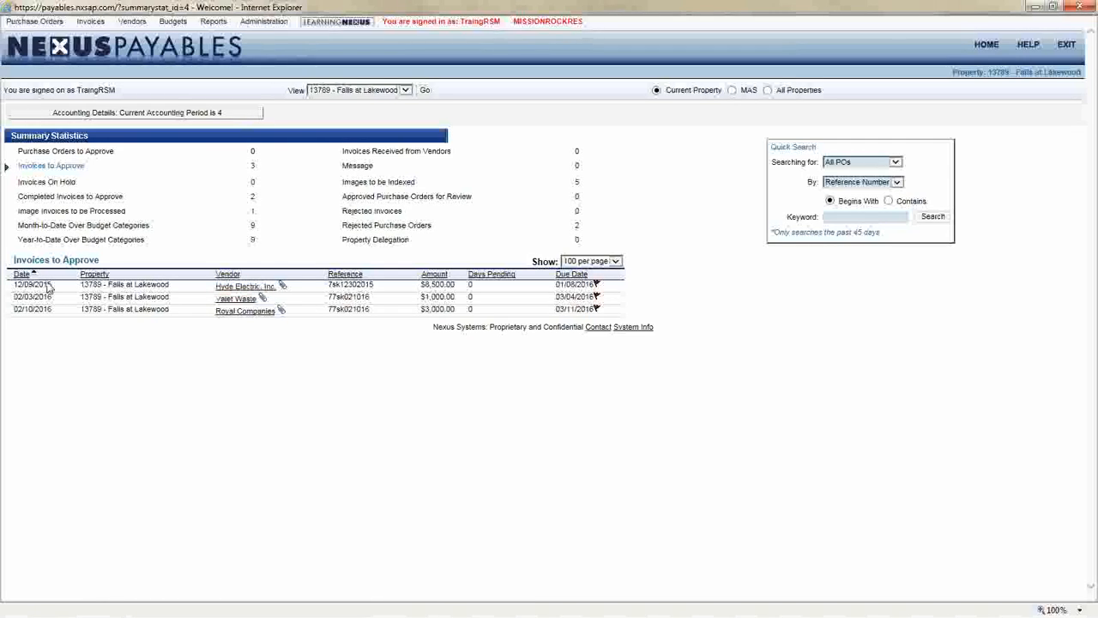
pyautogui.moveTo(18, 290); pyautogui.dragTo(550, 294)
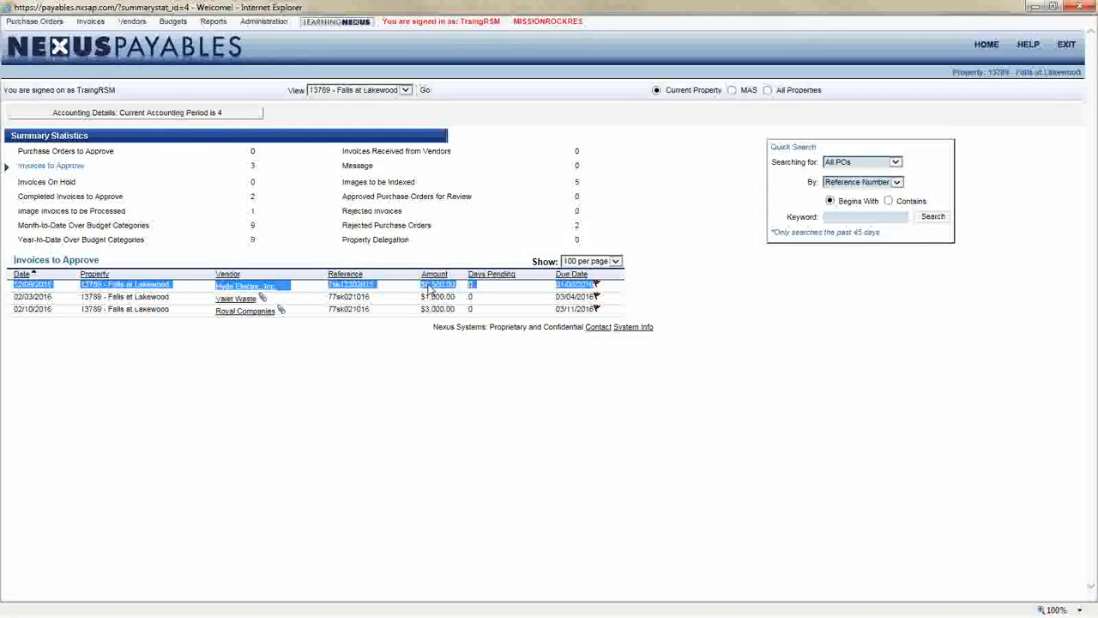
pyautogui.click(321, 294)
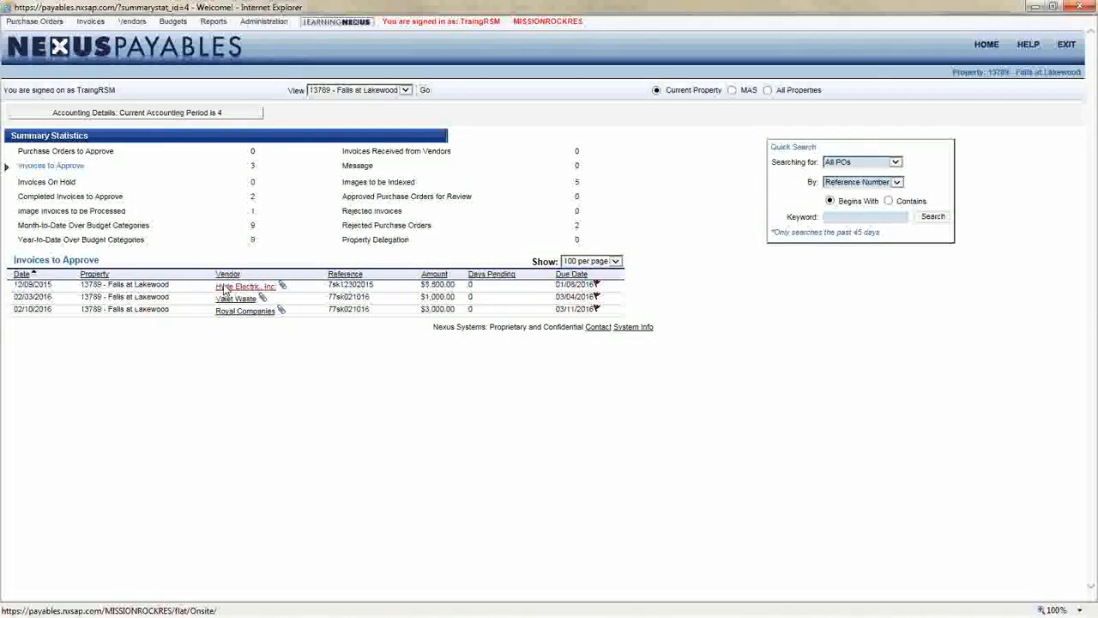
pyautogui.click(261, 289)
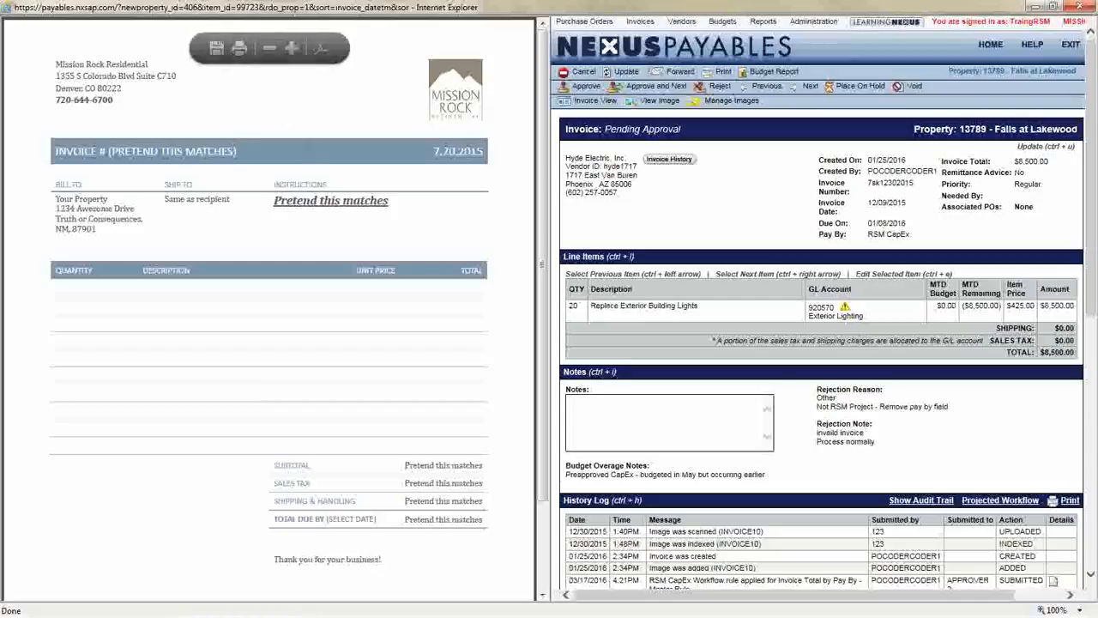
# Scroll the invoice image and narrow the image pane so the invoice details fill the window
pyautogui.scroll(-3, 319, 223)
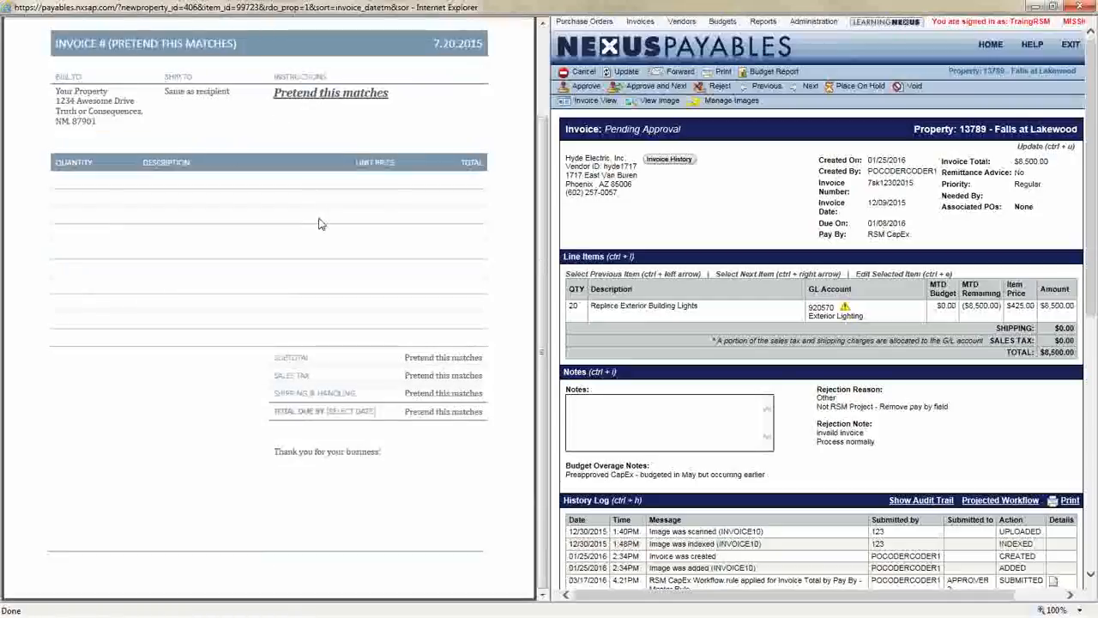
pyautogui.scroll(3, 328, 242)
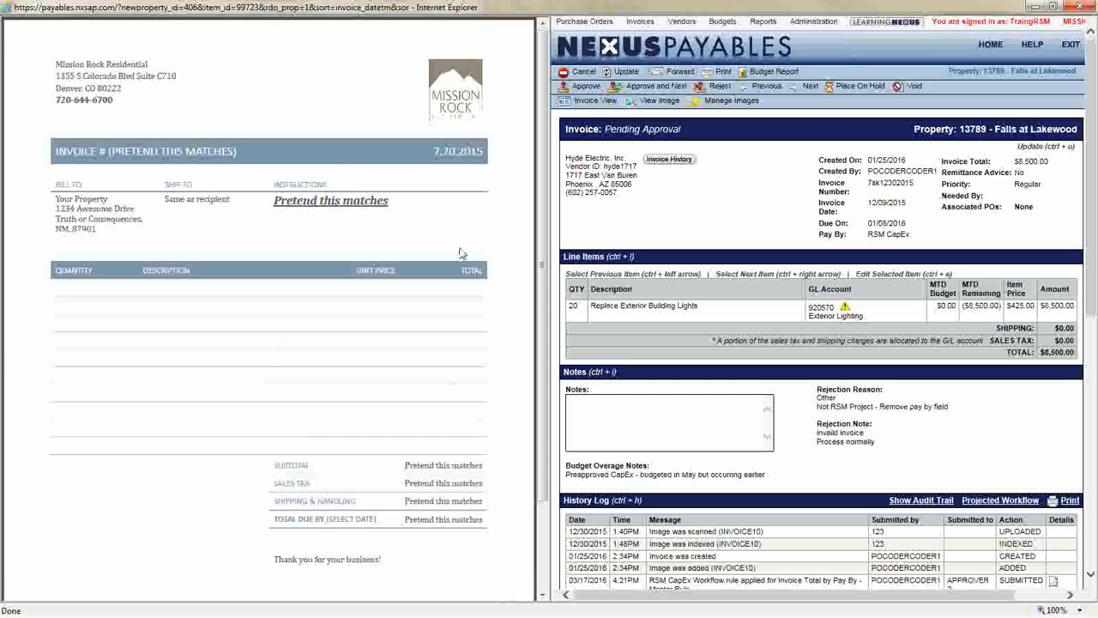
pyautogui.moveTo(542, 258); pyautogui.dragTo(529, 258)
pyautogui.moveTo(412, 248); pyautogui.dragTo(169, 259)
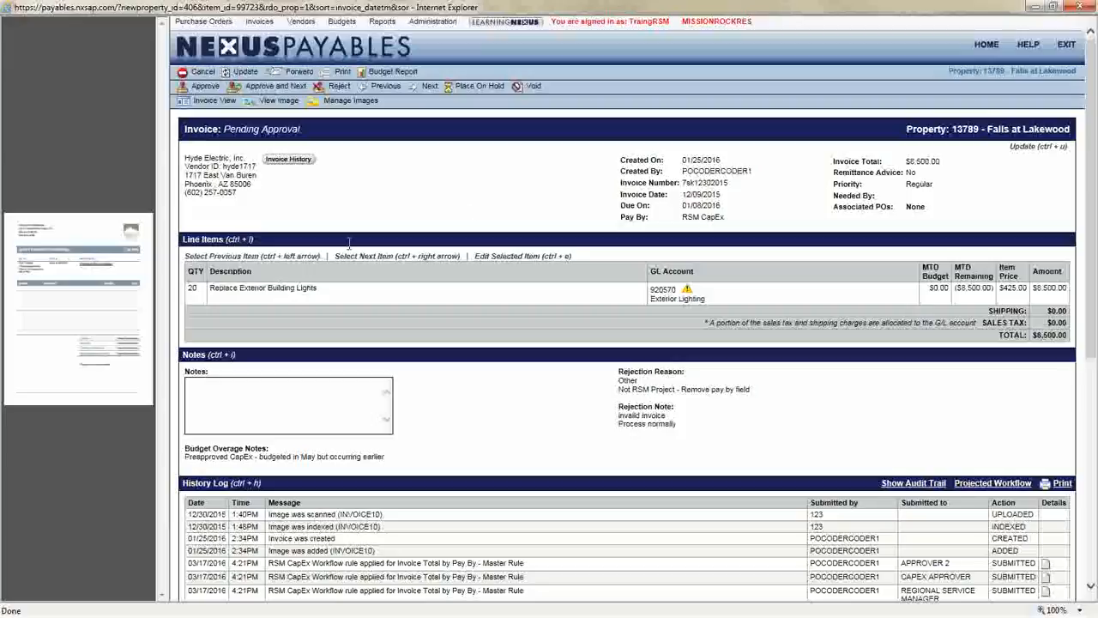
# Examine the invoice's vendor information, header fields, and the line item's description and GL account
pyautogui.moveTo(60, 191)
pyautogui.moveTo(223, 165); pyautogui.dragTo(235, 201)
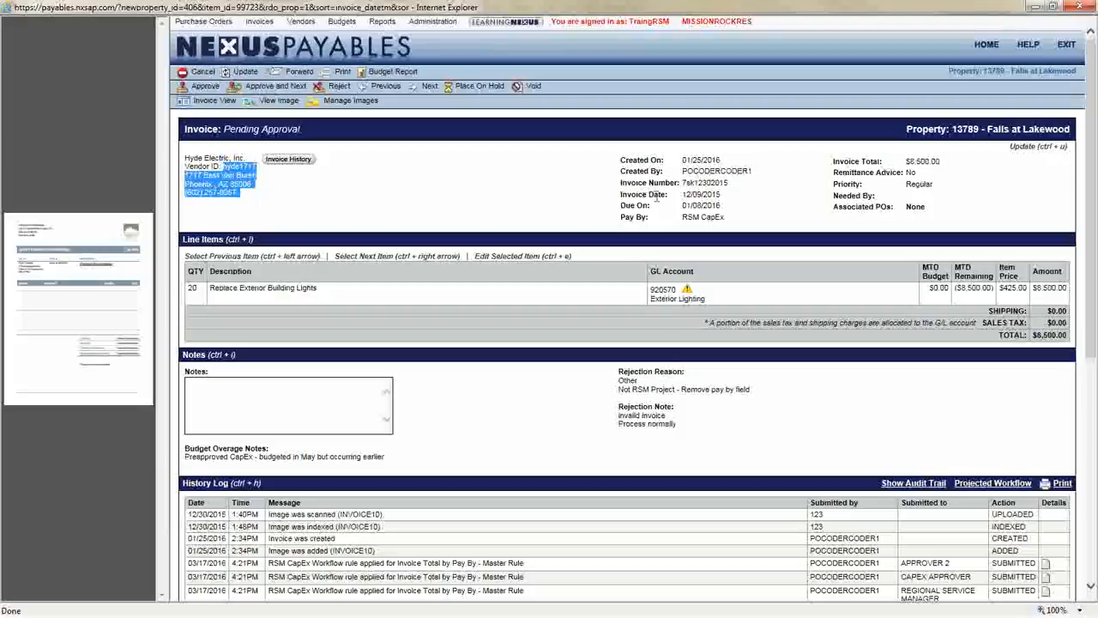
pyautogui.moveTo(621, 160); pyautogui.dragTo(733, 175)
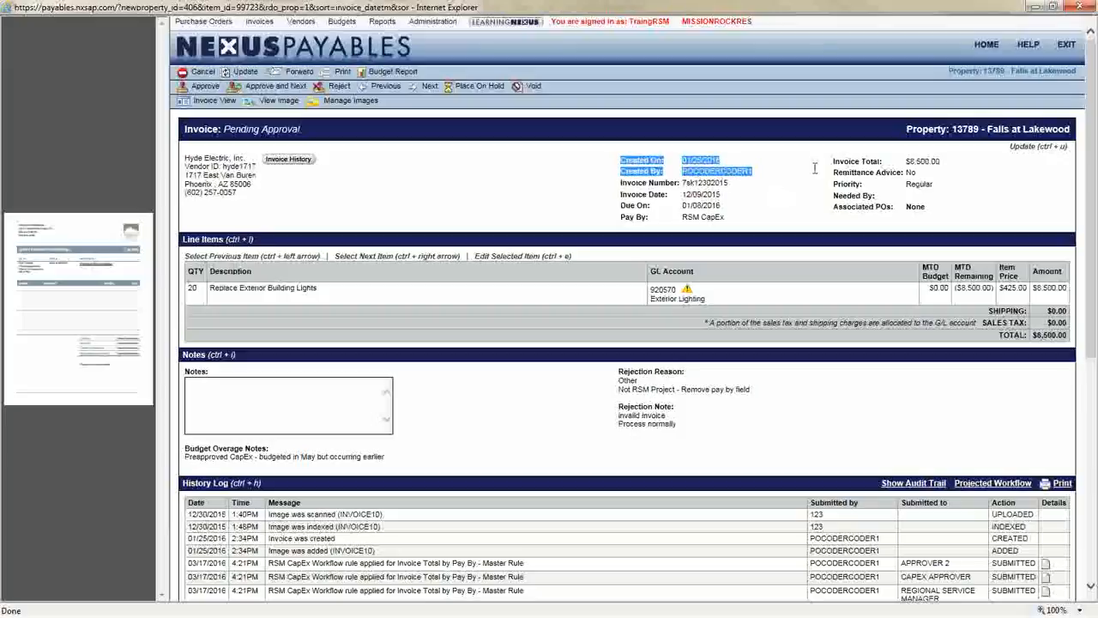
pyautogui.moveTo(620, 217); pyautogui.dragTo(734, 223)
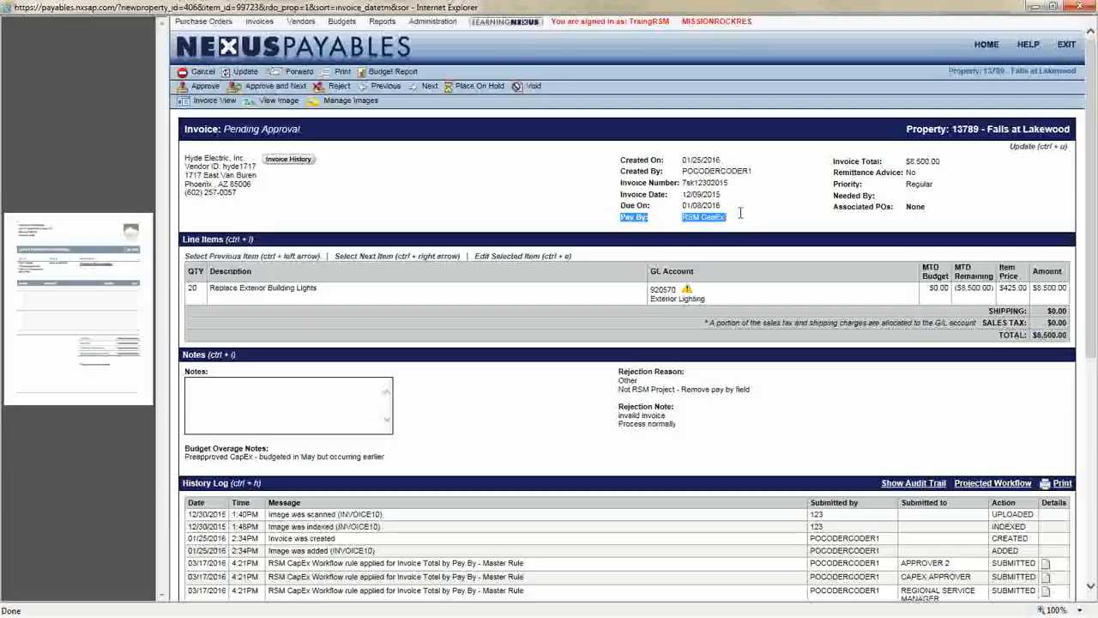
pyautogui.moveTo(832, 212); pyautogui.dragTo(906, 219)
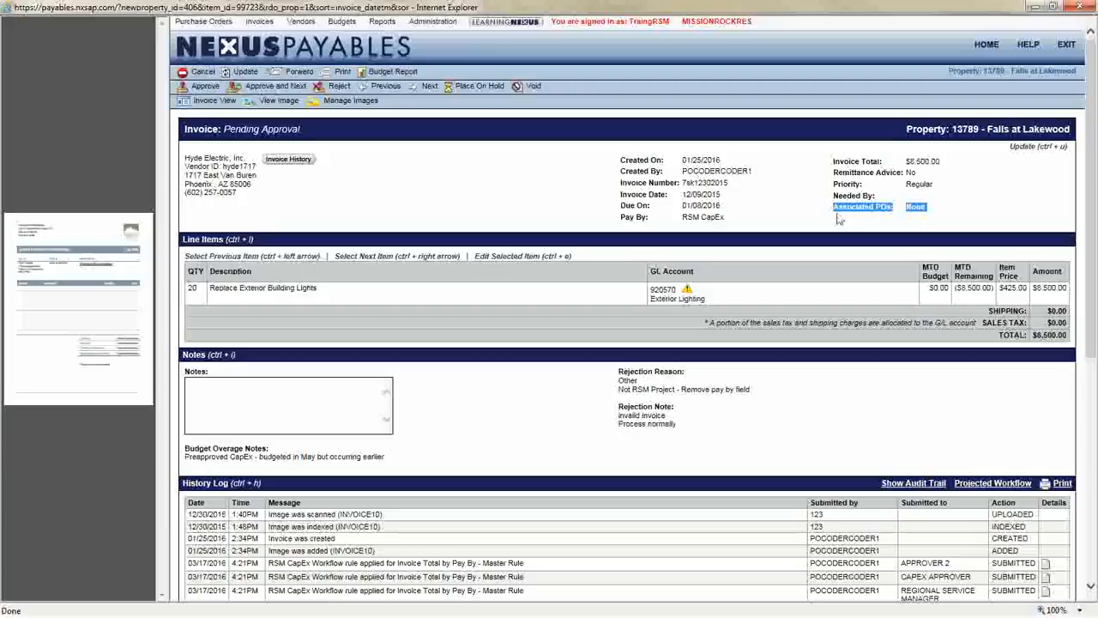
pyautogui.click(917, 215)
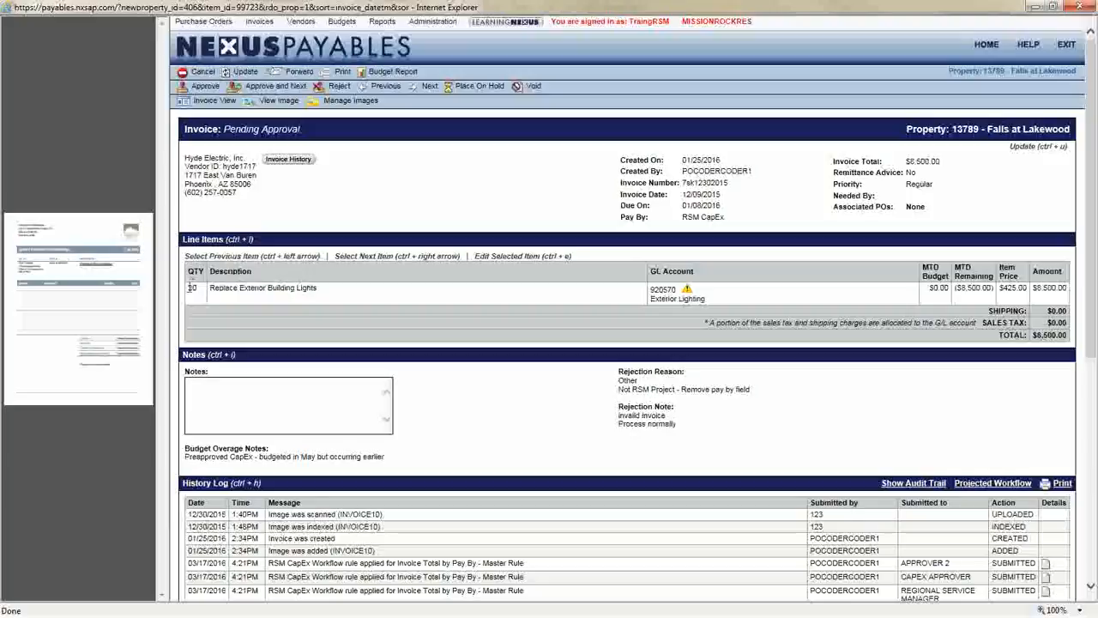
pyautogui.moveTo(187, 288); pyautogui.dragTo(319, 289)
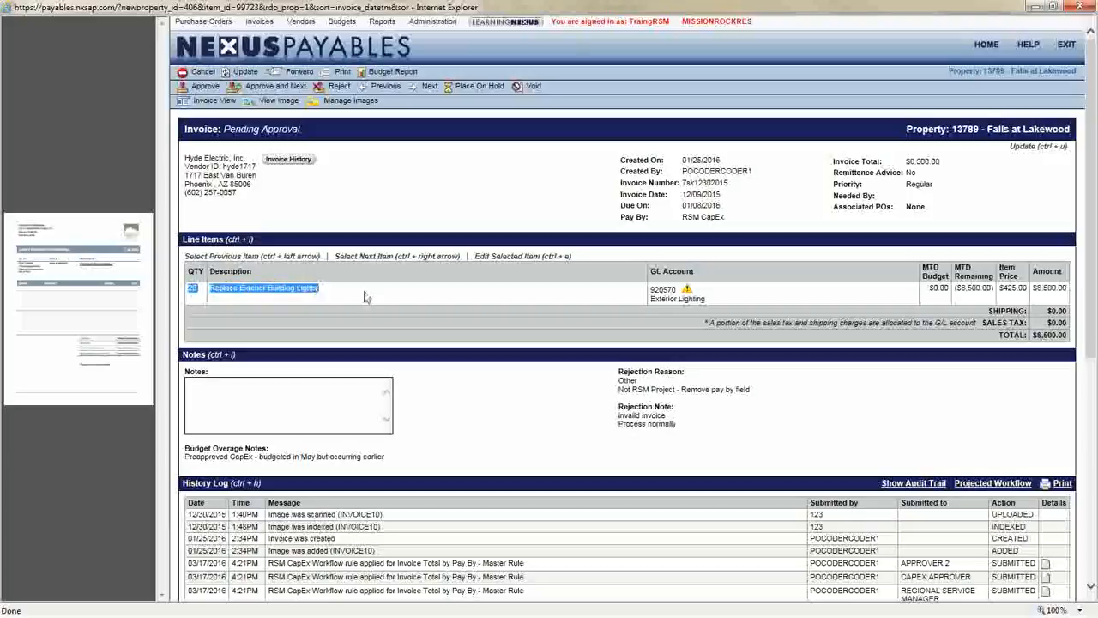
pyautogui.moveTo(650, 289); pyautogui.dragTo(711, 299)
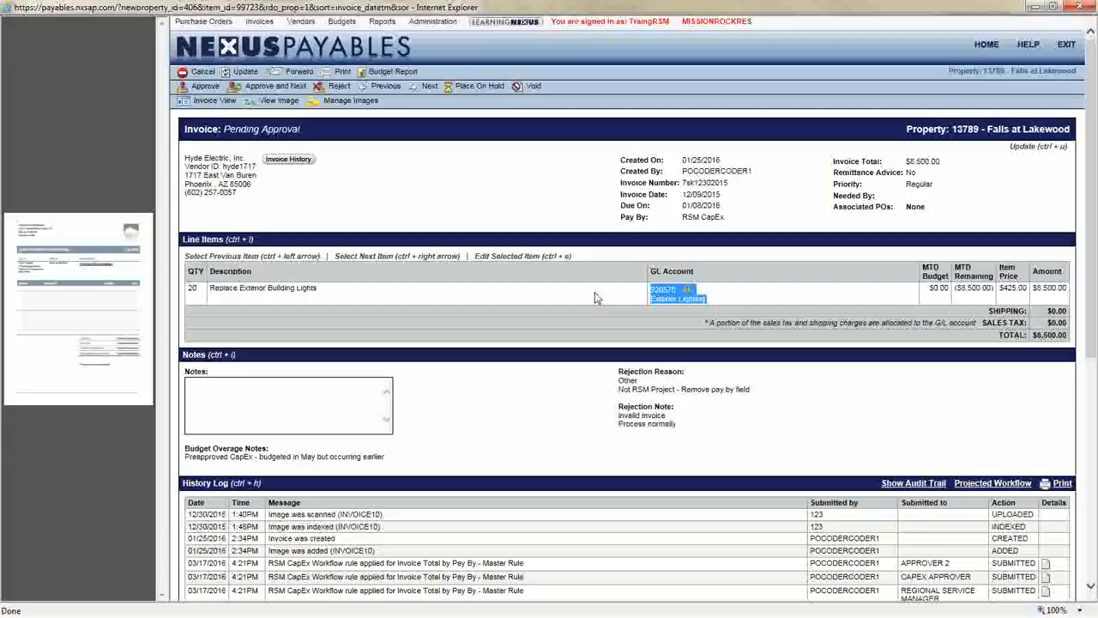
pyautogui.moveTo(210, 288); pyautogui.dragTo(317, 289)
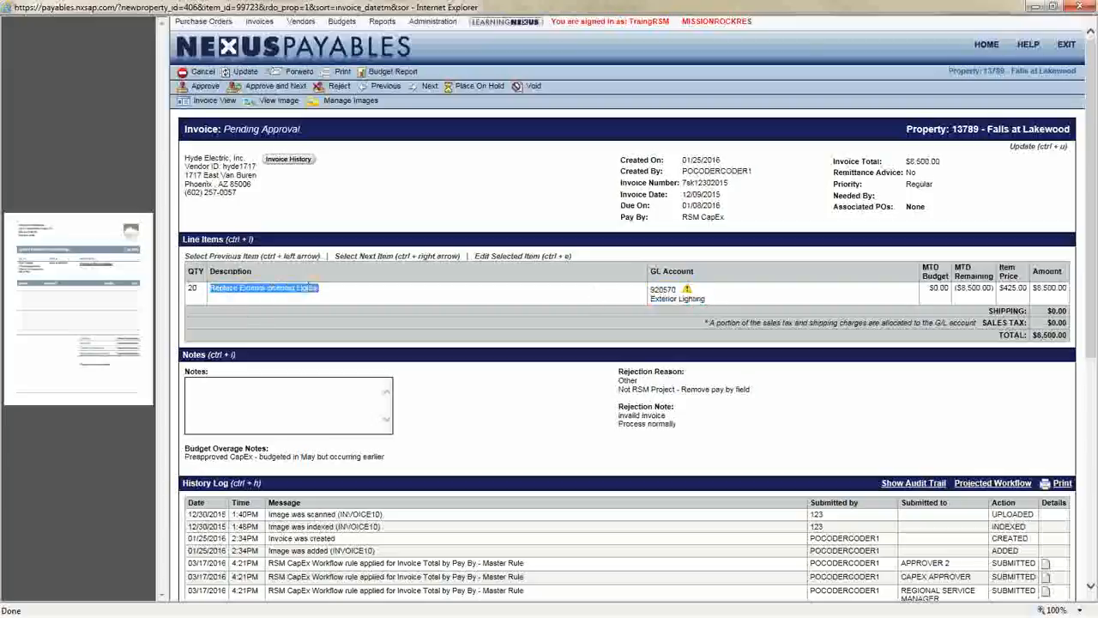
pyautogui.click(334, 300)
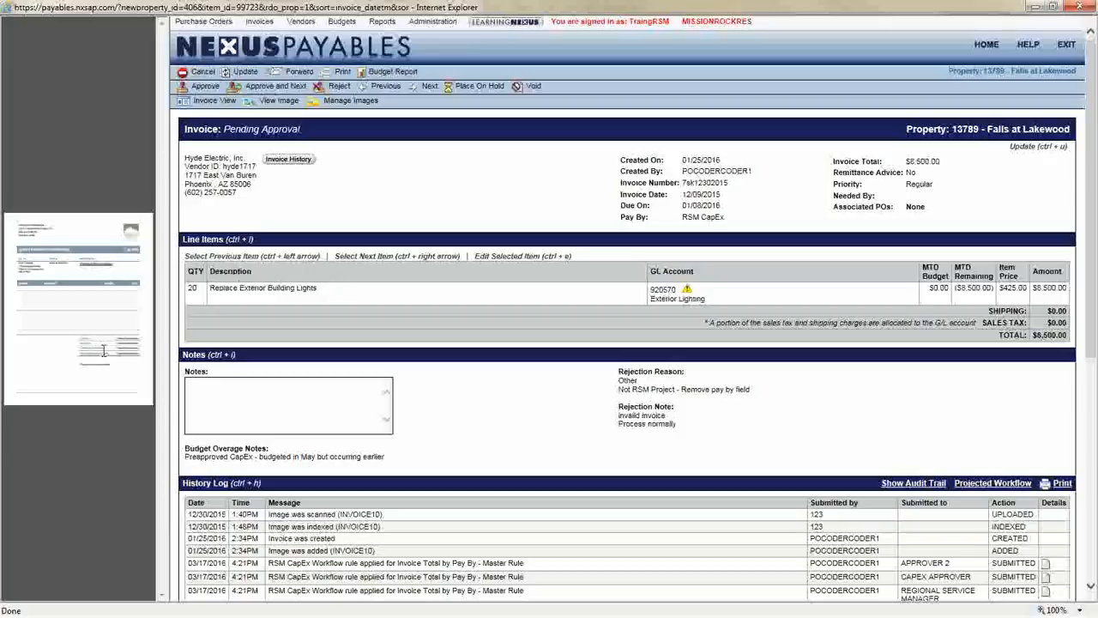
# Examine the line item's budget figures, the budget overage notes, and the invoice's history log
pyautogui.moveTo(929, 289); pyautogui.dragTo(1067, 292)
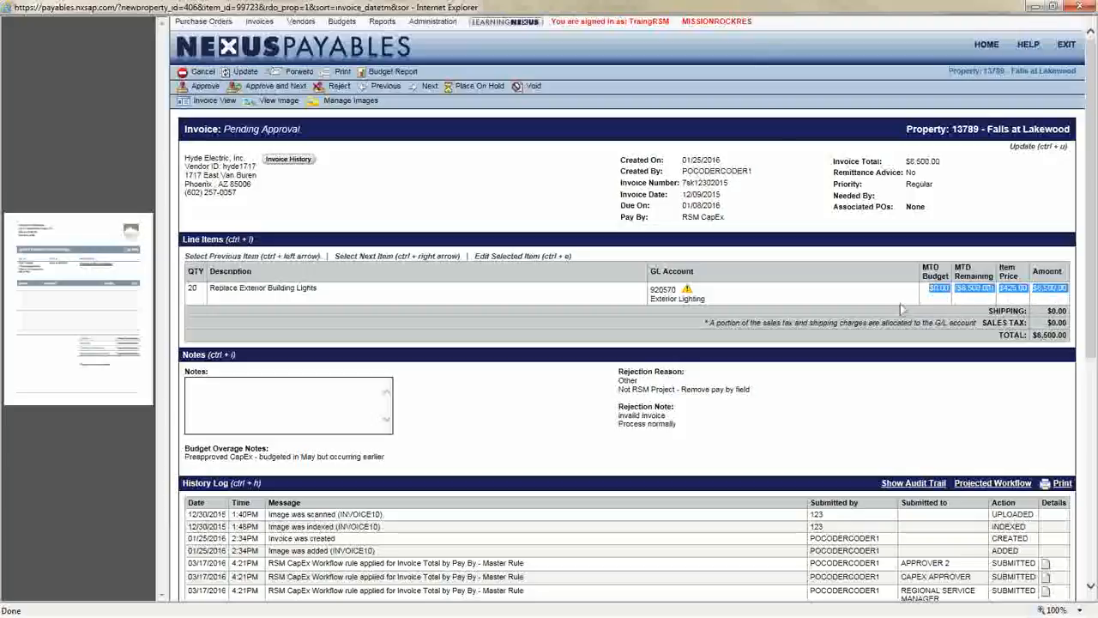
pyautogui.moveTo(386, 458); pyautogui.dragTo(191, 442)
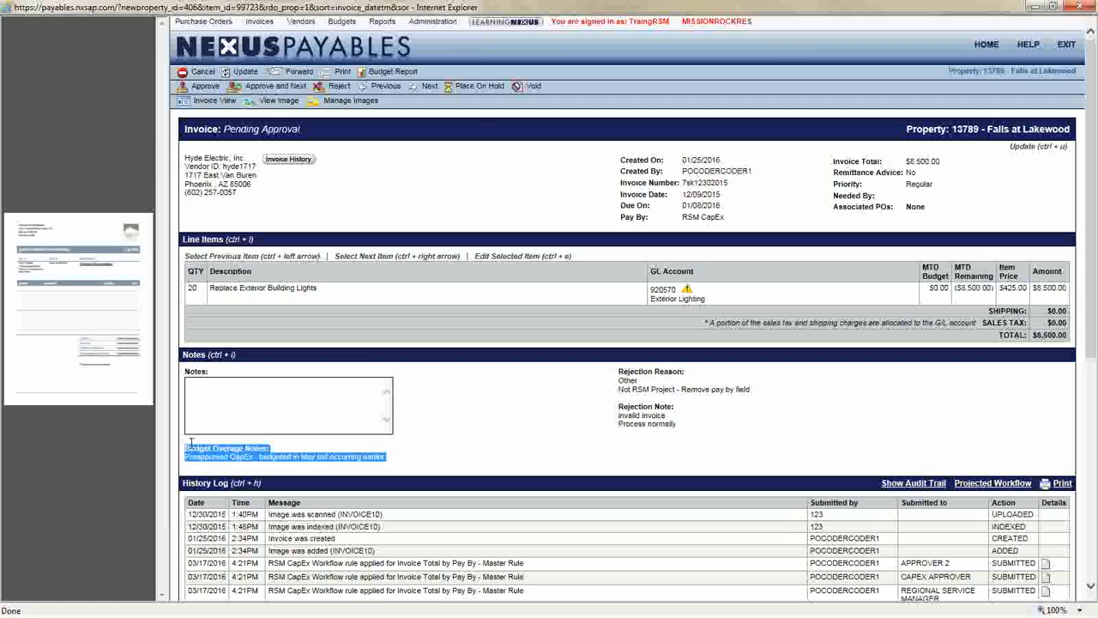
pyautogui.click(547, 381)
pyautogui.scroll(-1, 547, 381)
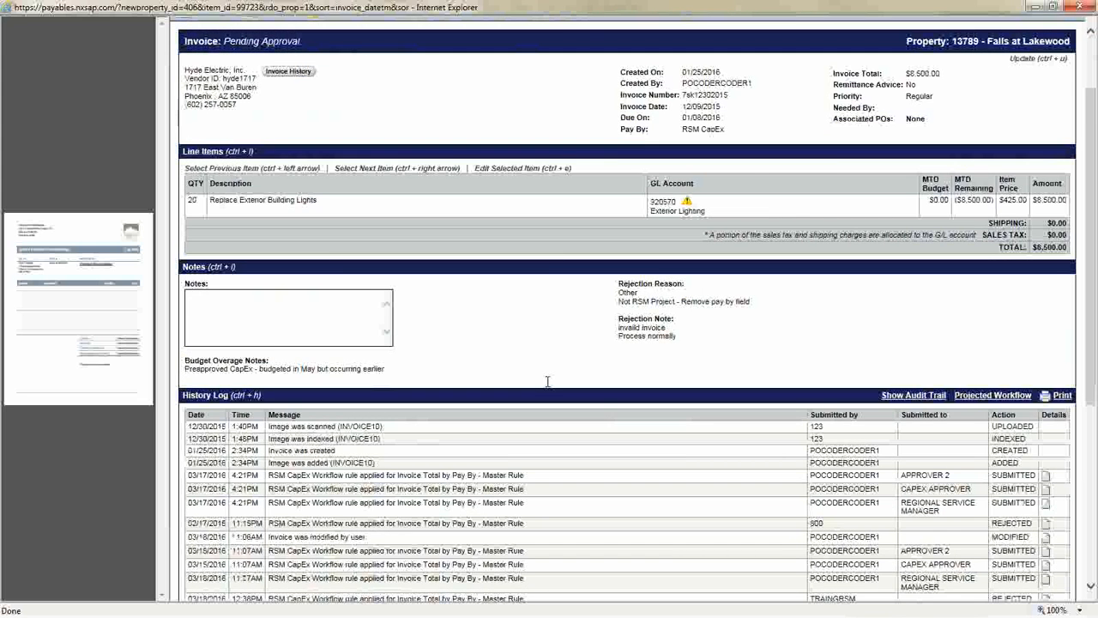
pyautogui.scroll(-3, 547, 381)
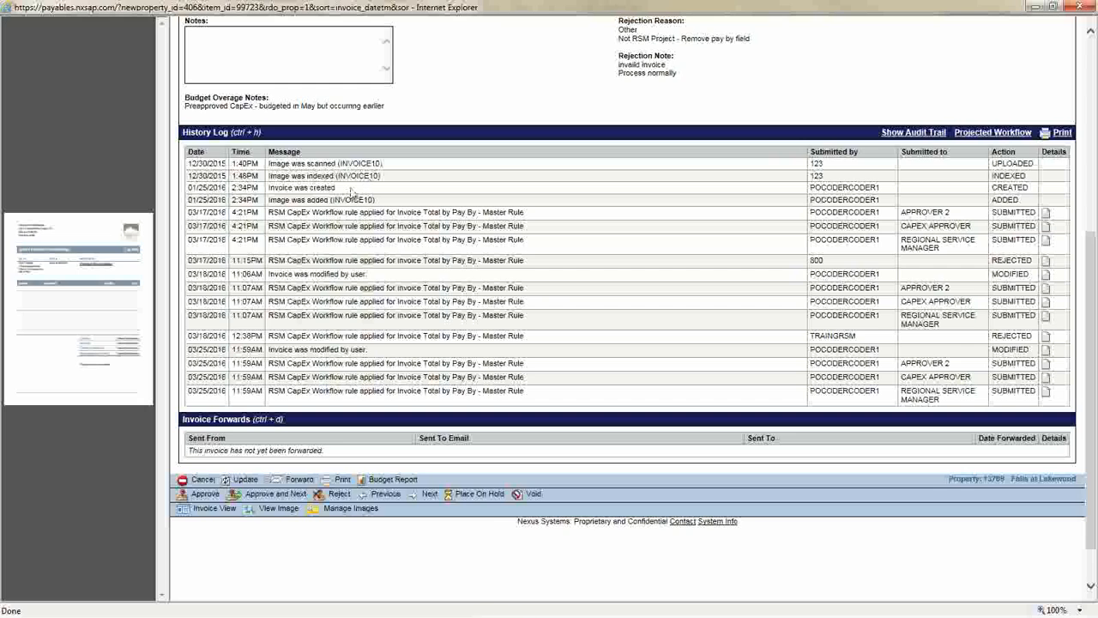
pyautogui.scroll(-1, 384, 352)
pyautogui.scroll(5, 383, 352)
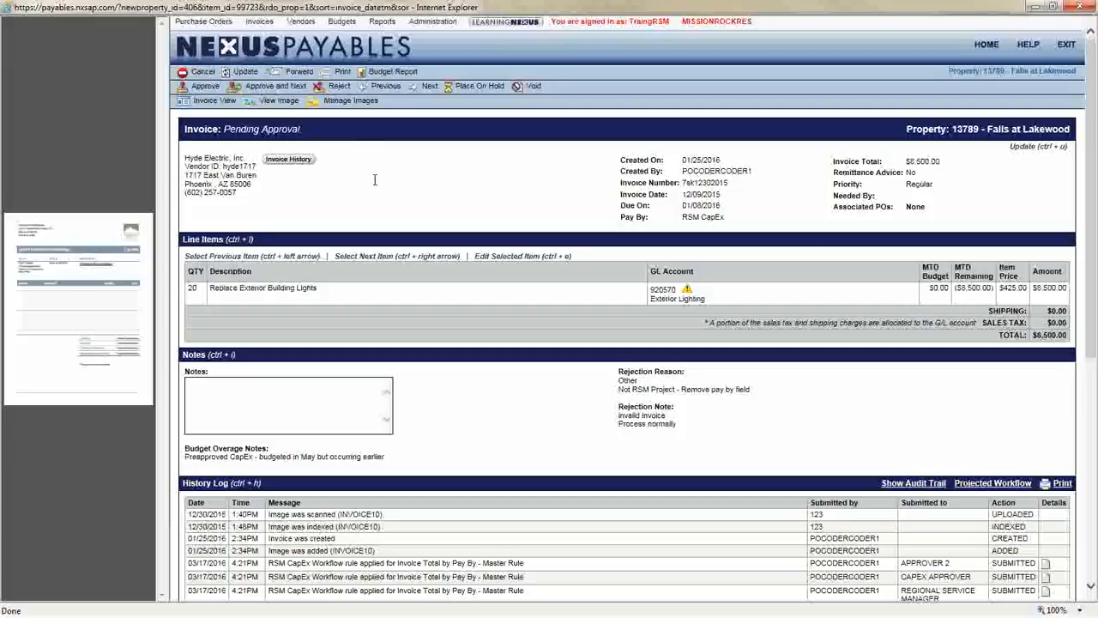
# Approve the Hyde Electric, Inc. invoice and return to the home dashboard
pyautogui.click(183, 89)
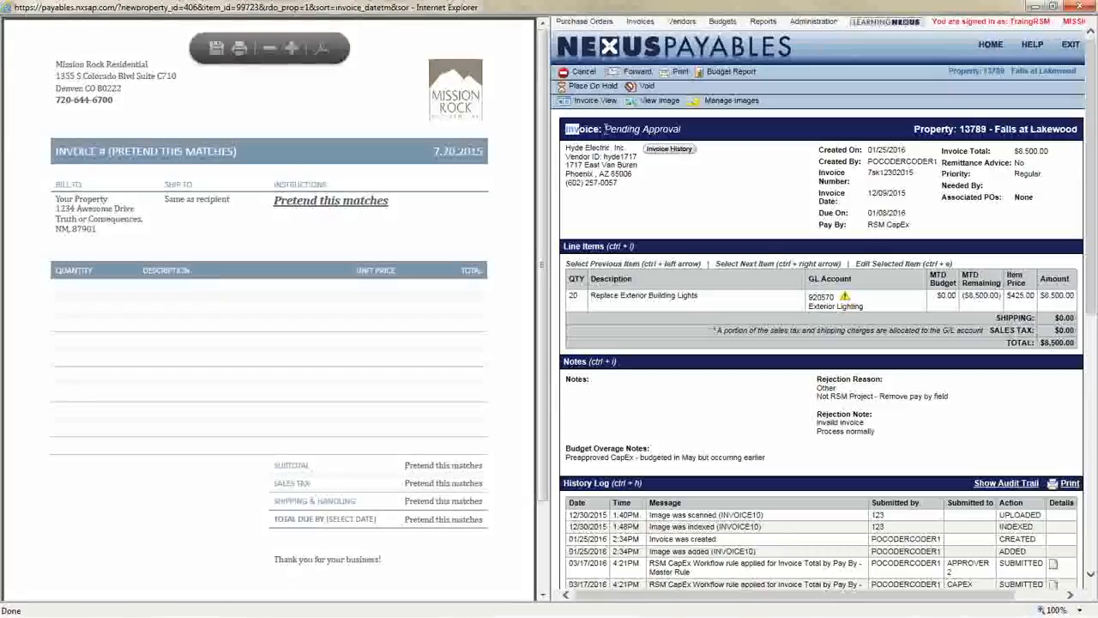
pyautogui.moveTo(606, 129); pyautogui.dragTo(692, 136)
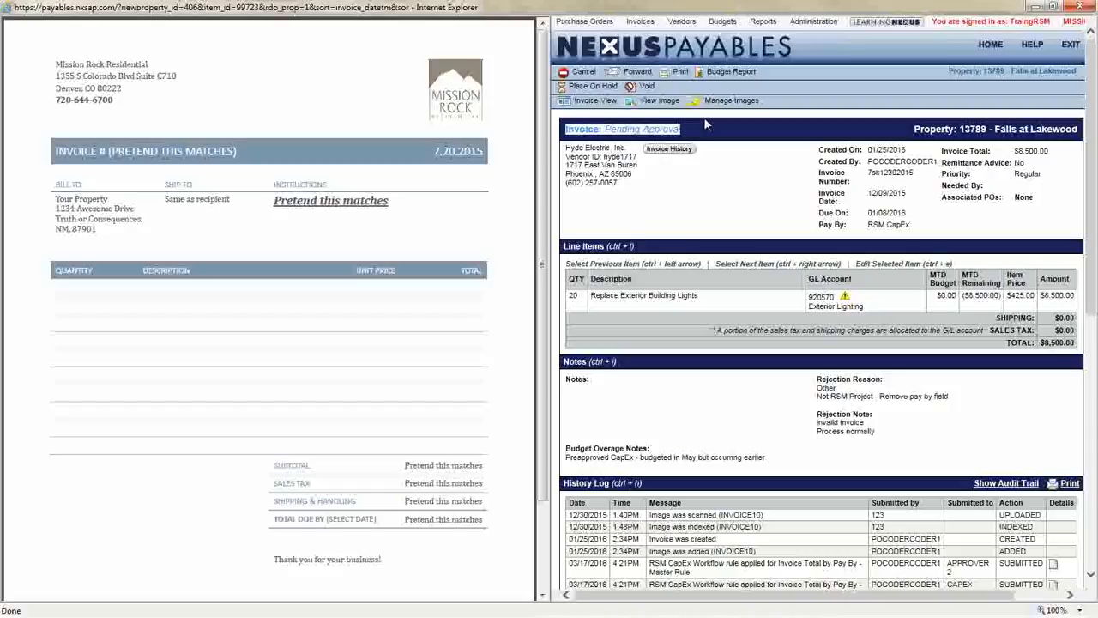
pyautogui.click(705, 127)
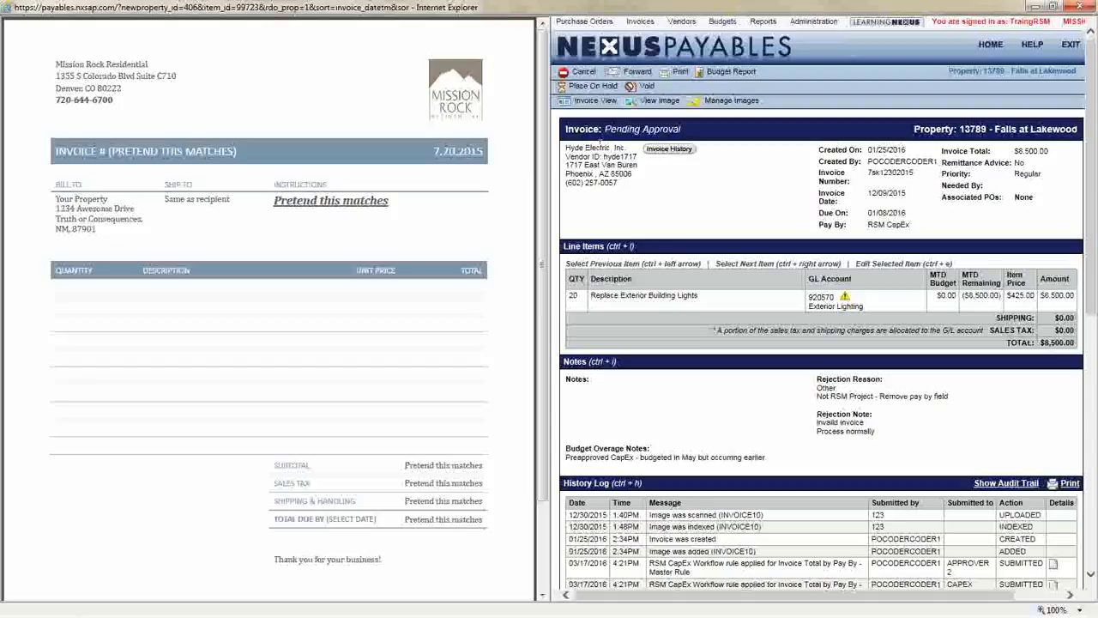
pyautogui.click(568, 49)
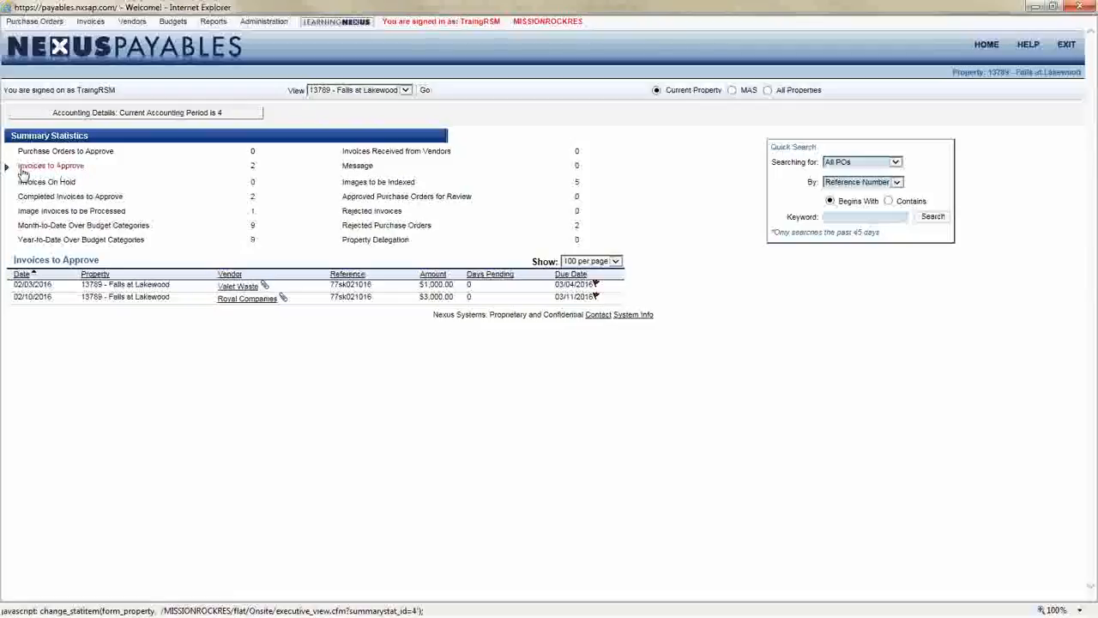
# Open the Royal Companies invoice dated 02/10/2016 from the Invoices to Approve list
pyautogui.moveTo(258, 167); pyautogui.dragTo(26, 170)
pyautogui.click(257, 334)
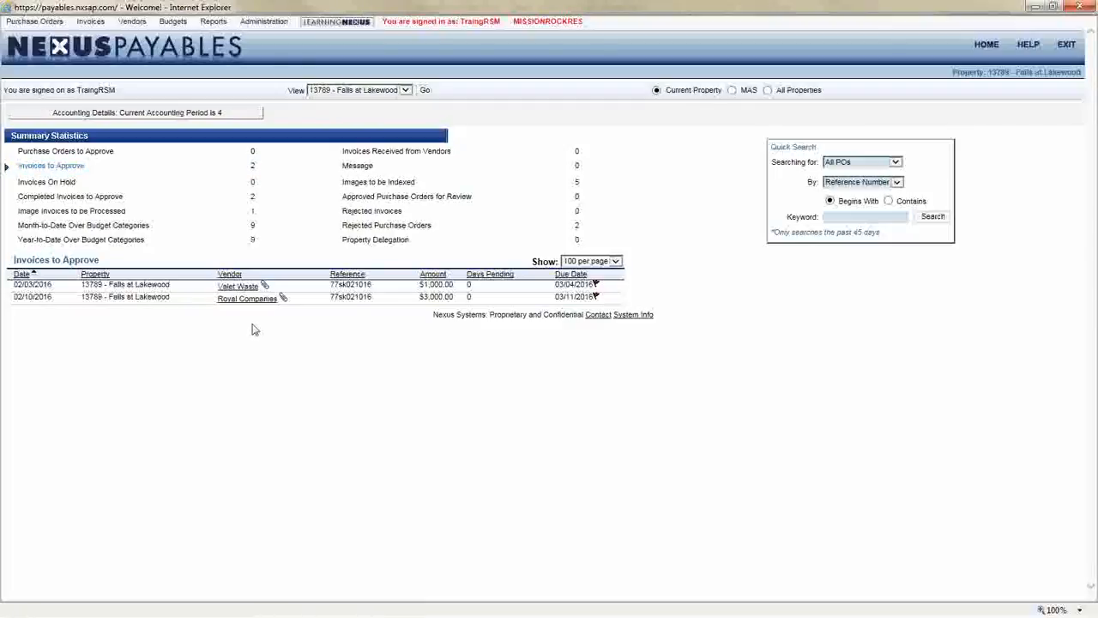
pyautogui.moveTo(10, 297); pyautogui.dragTo(330, 303)
pyautogui.click(330, 304)
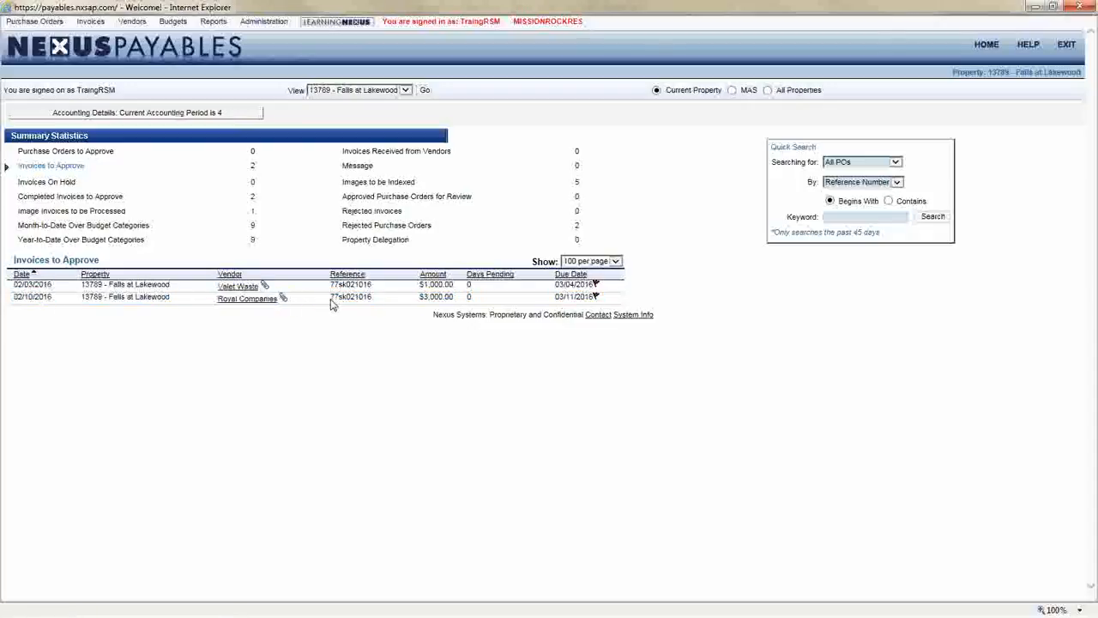
pyautogui.click(247, 302)
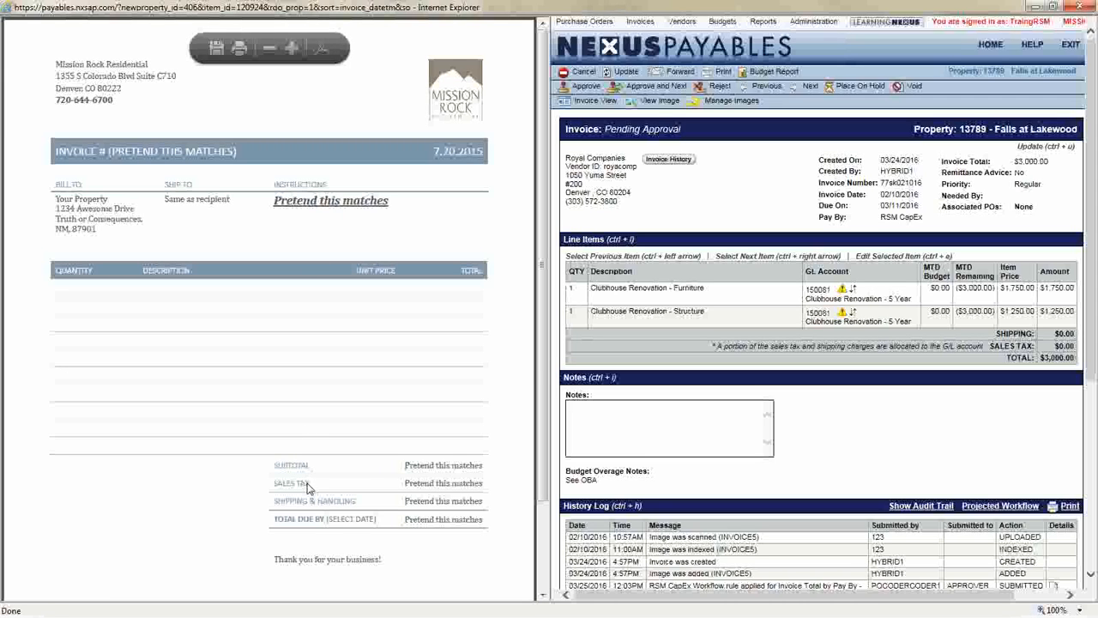
# Narrow the image pane and examine the Royal Companies invoice's pay-by, associated POs, and both line items with their GL accounts
pyautogui.moveTo(541, 341); pyautogui.dragTo(212, 345)
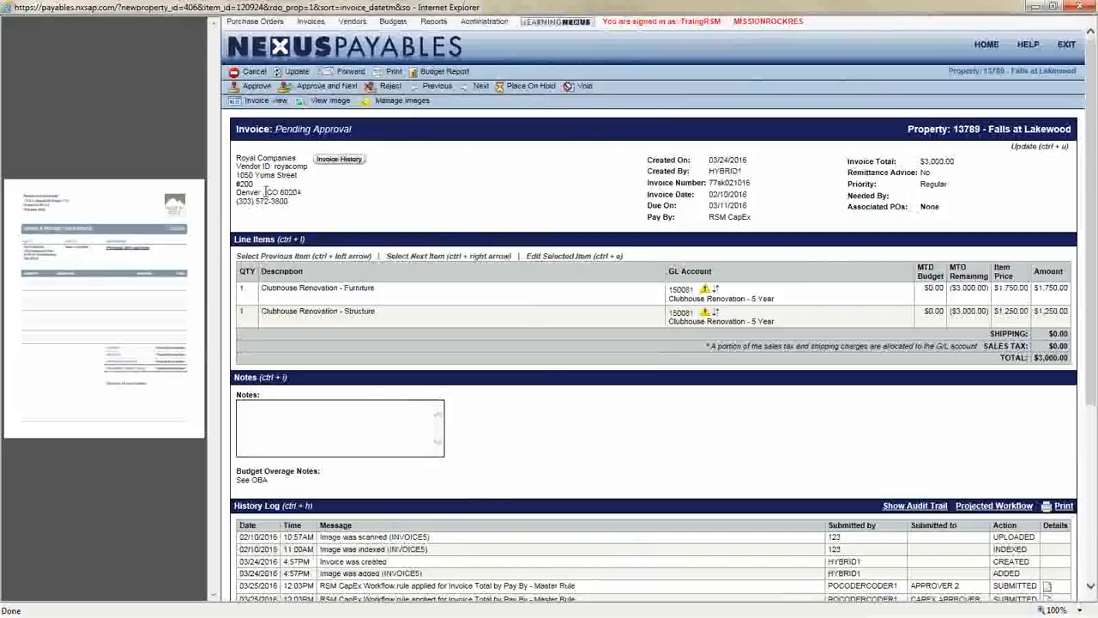
pyautogui.moveTo(663, 216); pyautogui.dragTo(748, 215)
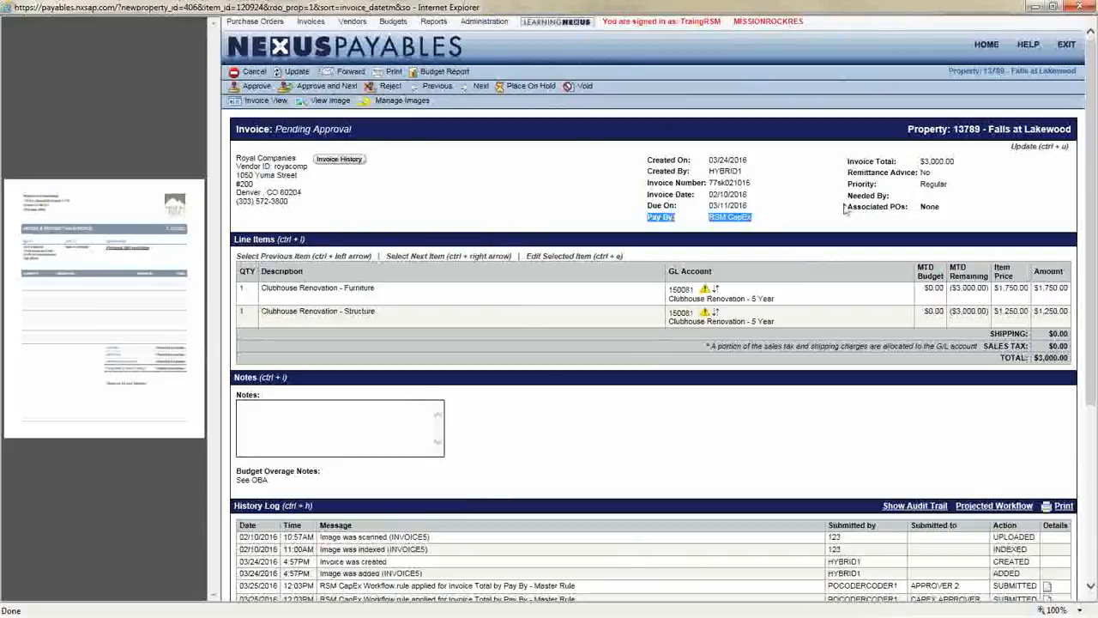
pyautogui.moveTo(848, 206); pyautogui.dragTo(944, 210)
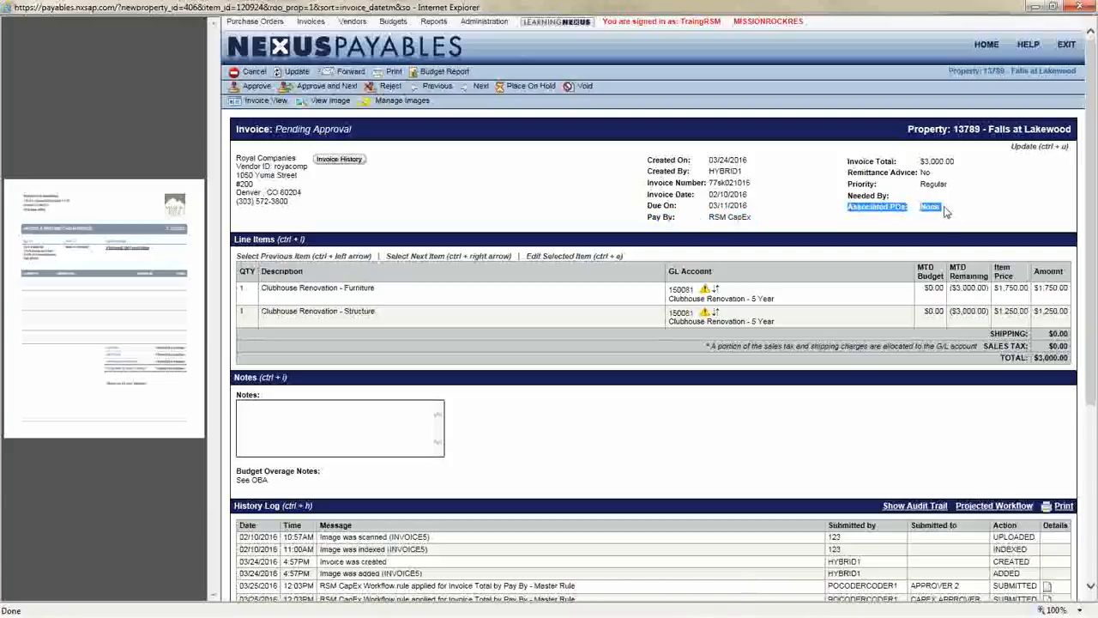
pyautogui.moveTo(261, 288); pyautogui.dragTo(1030, 296)
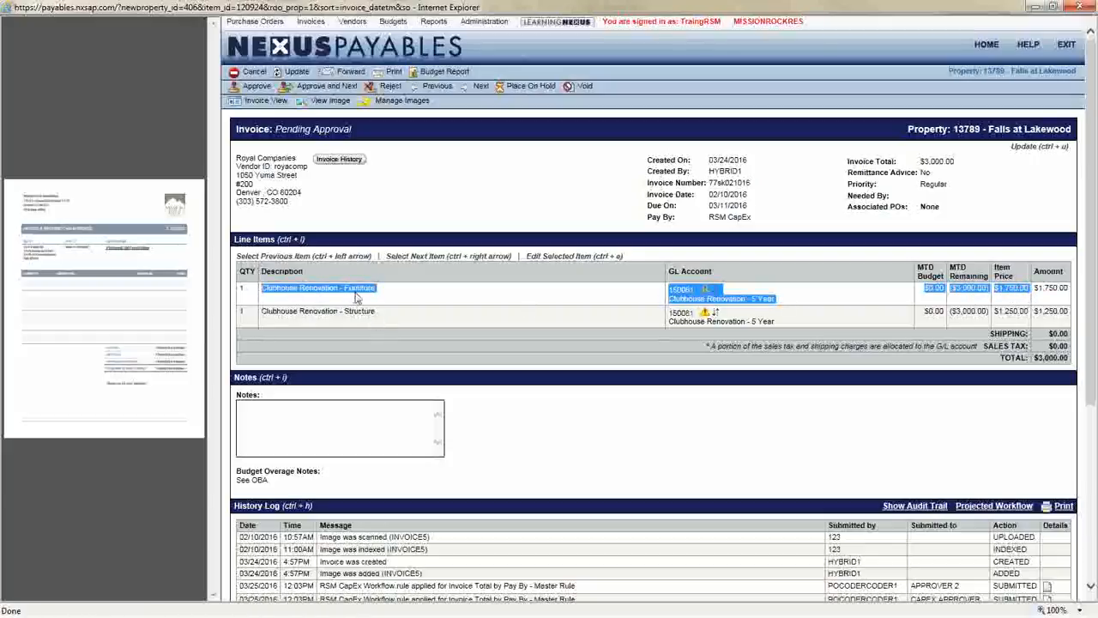
pyautogui.moveTo(263, 311); pyautogui.dragTo(1018, 329)
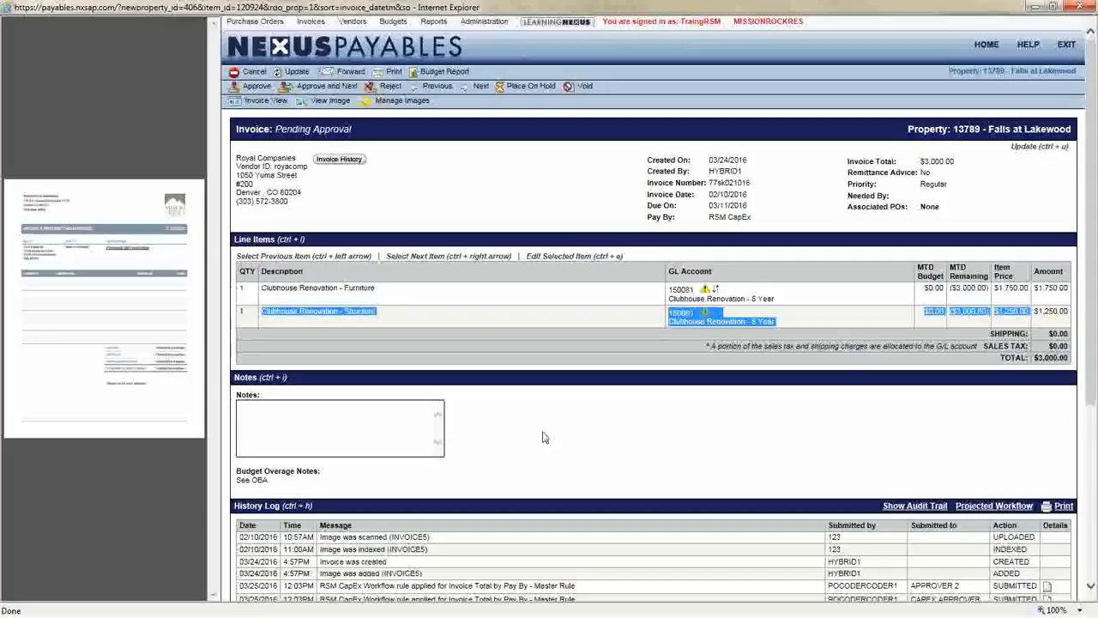
pyautogui.doubleClick(683, 313)
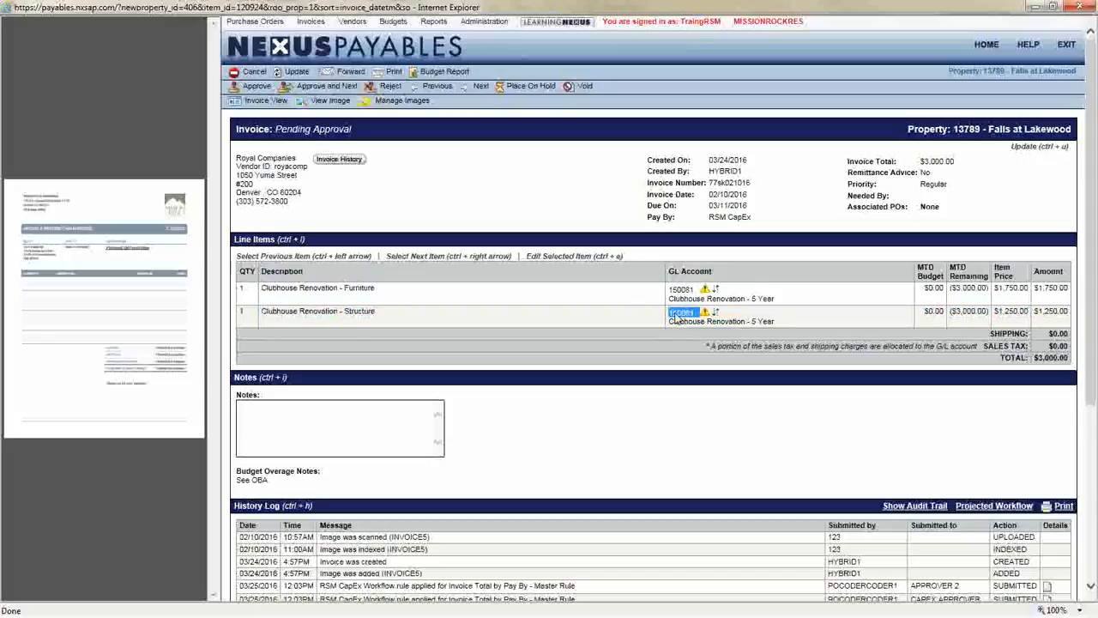
pyautogui.click(610, 271)
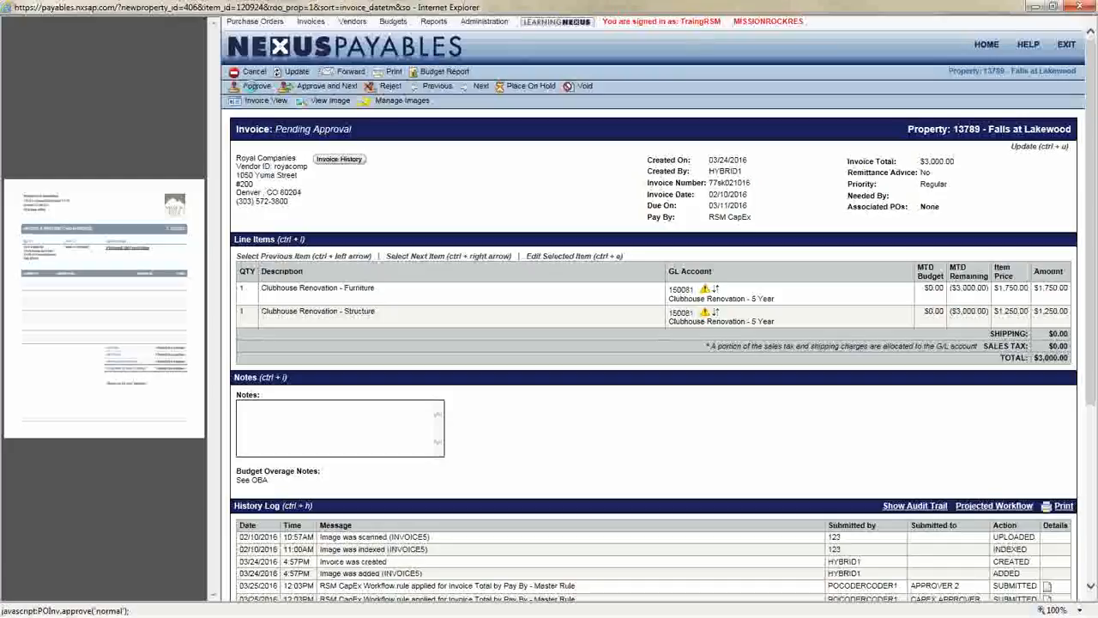
# Approve the Royal Companies invoice, scroll through its image, and return to the home dashboard
pyautogui.click(250, 87)
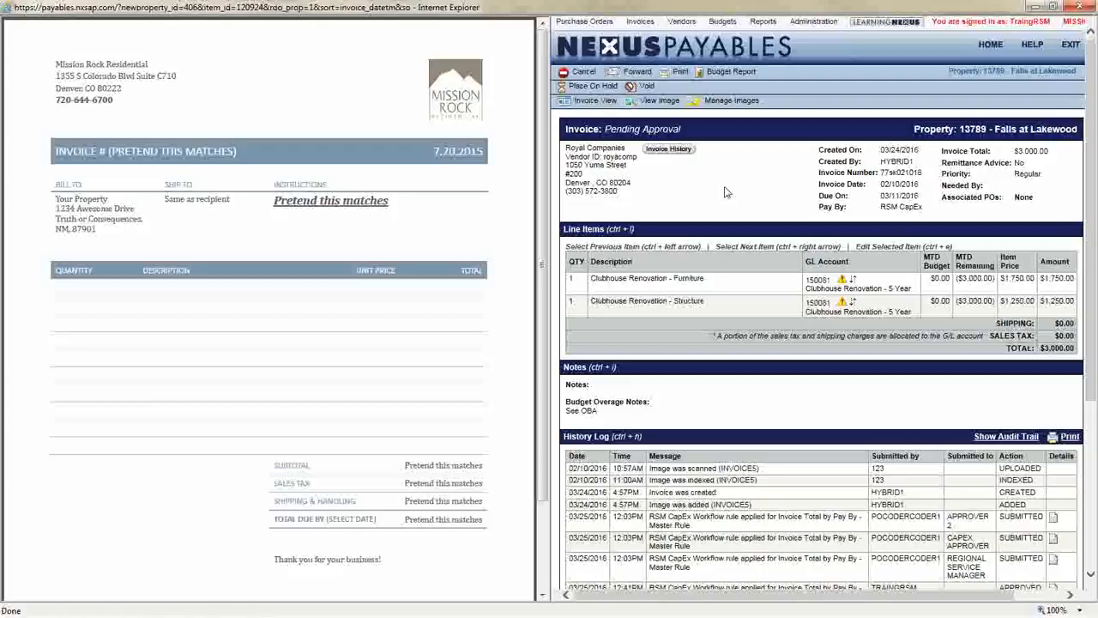
pyautogui.scroll(-3, 385, 311)
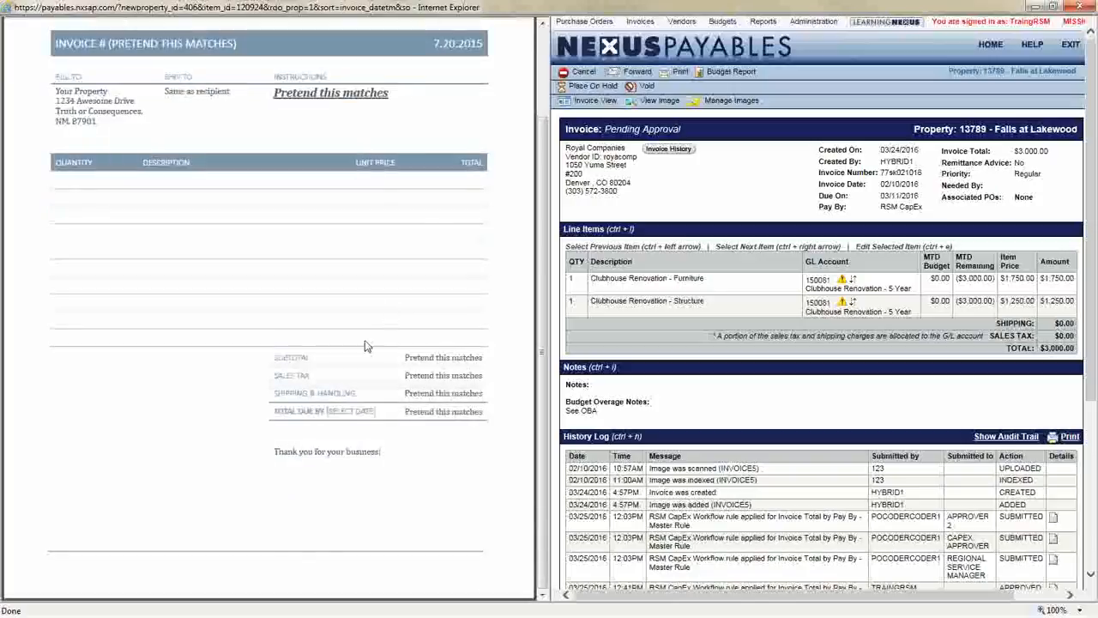
pyautogui.scroll(3, 364, 340)
pyautogui.scroll(-3, 233, 412)
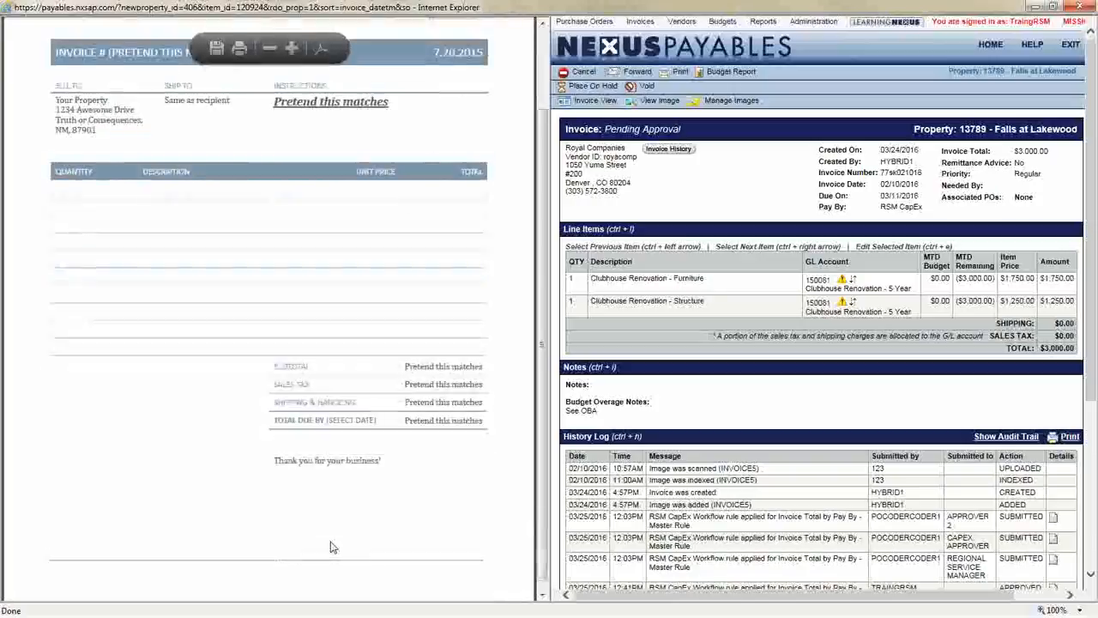
pyautogui.scroll(3, 396, 510)
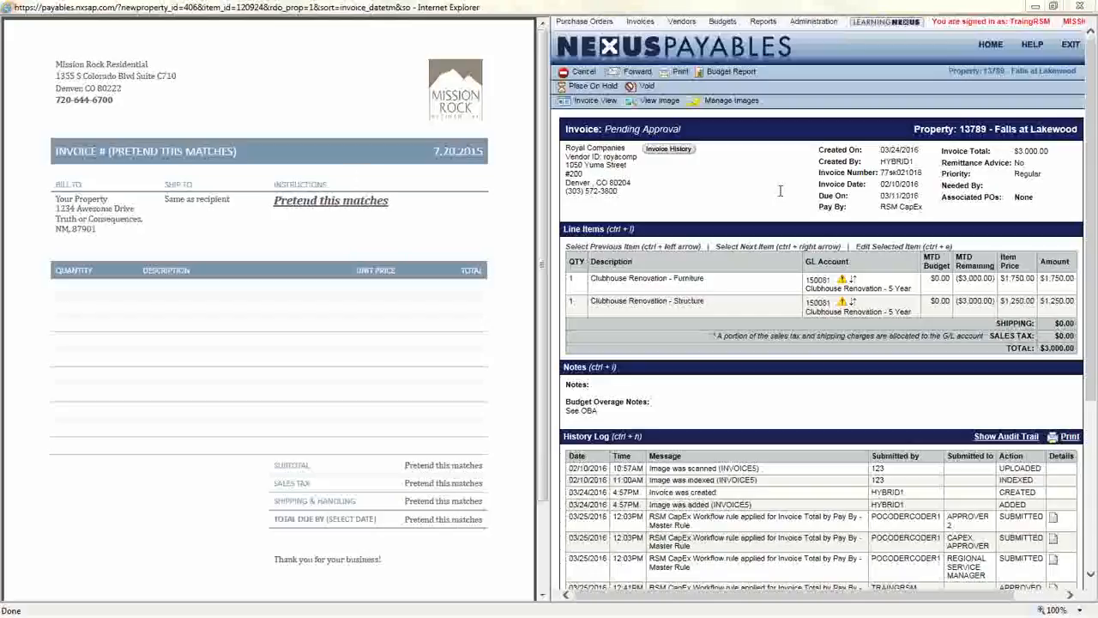
pyautogui.moveTo(762, 103); pyautogui.dragTo(626, 102)
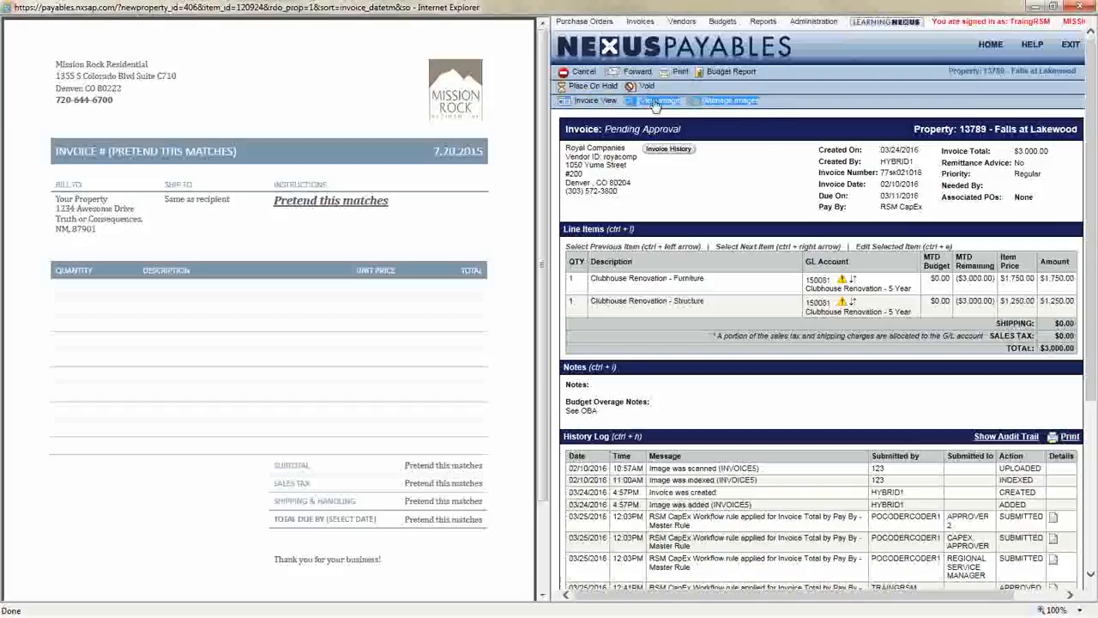
pyautogui.click(724, 168)
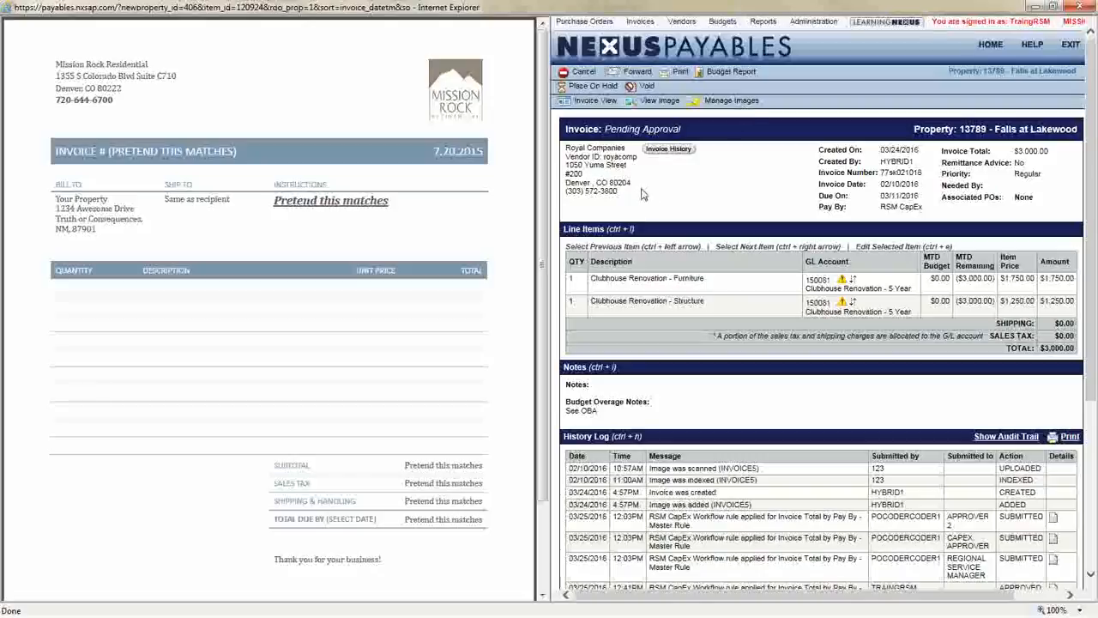
pyautogui.click(631, 52)
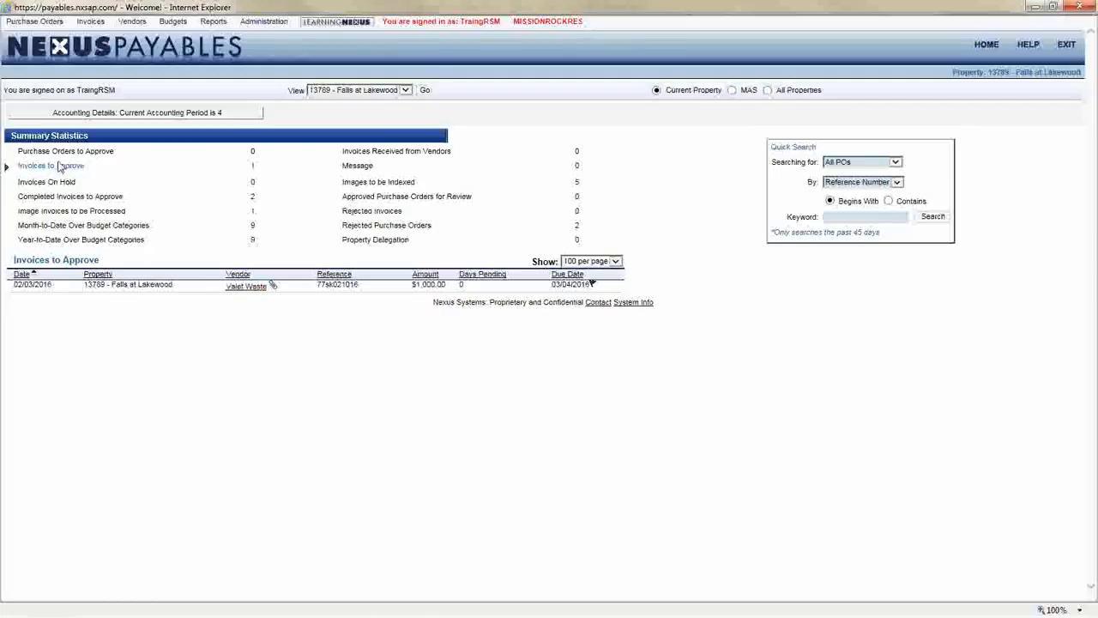
# Open the Valet Waste invoice dated 02/03/2016 and narrow the image pane
pyautogui.click(245, 287)
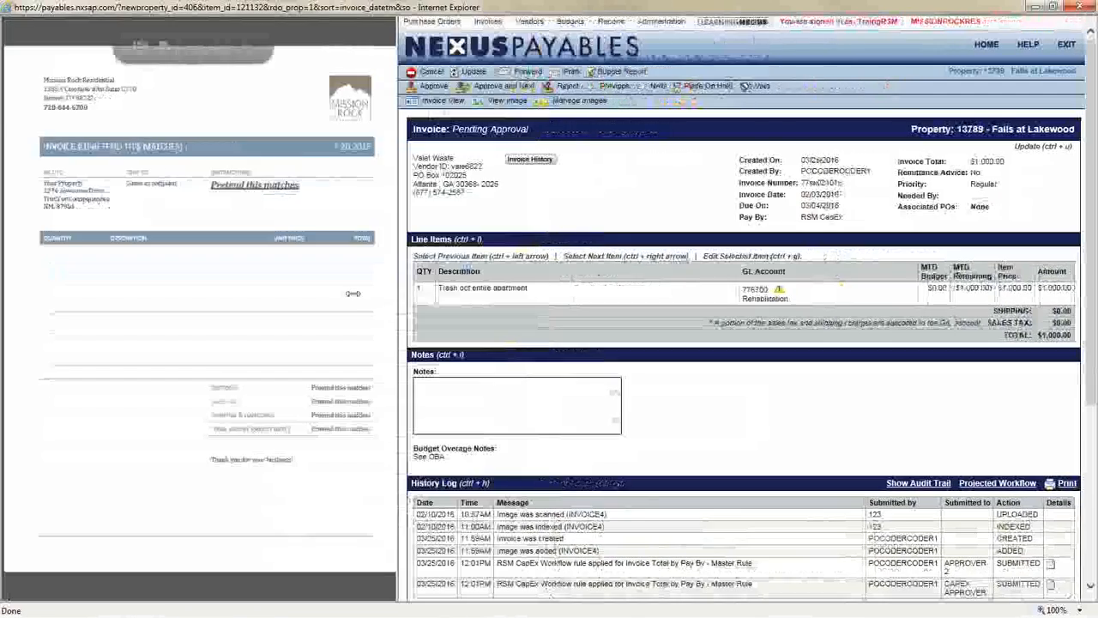
pyautogui.moveTo(546, 291); pyautogui.dragTo(264, 296)
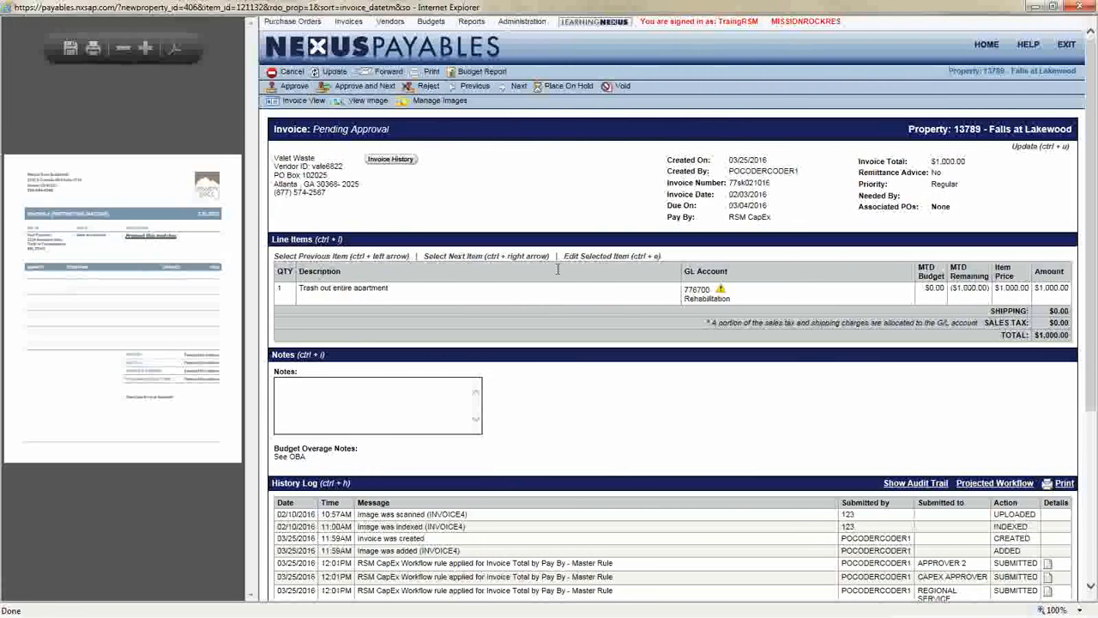
# Examine the Valet Waste invoice's total, pay-by, line item description and GL account
pyautogui.moveTo(858, 161); pyautogui.dragTo(967, 161)
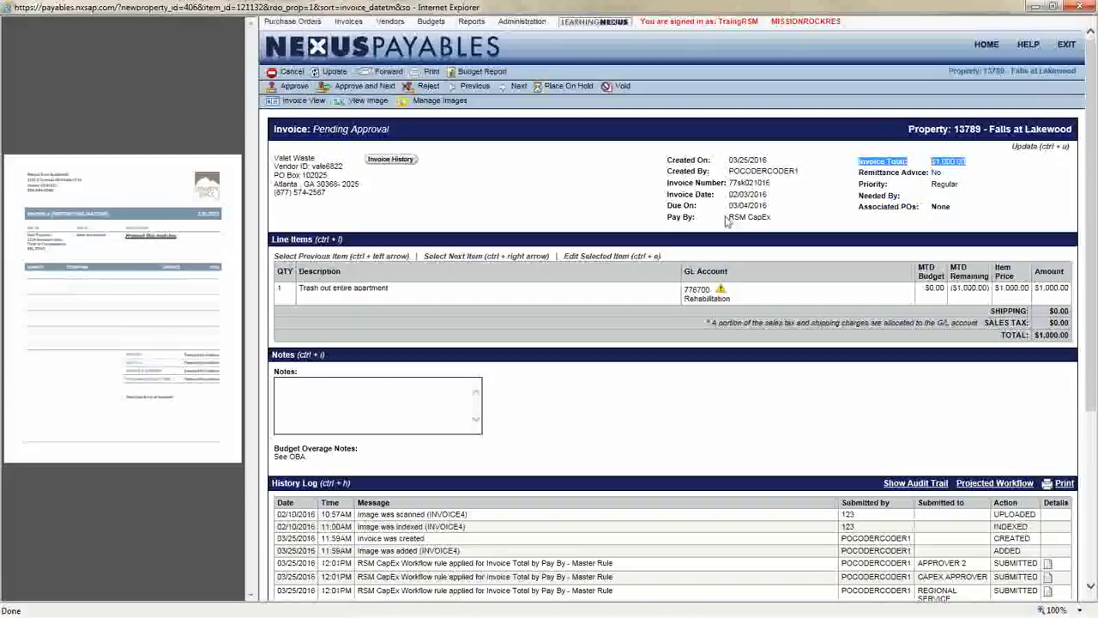
pyautogui.moveTo(665, 218); pyautogui.dragTo(777, 221)
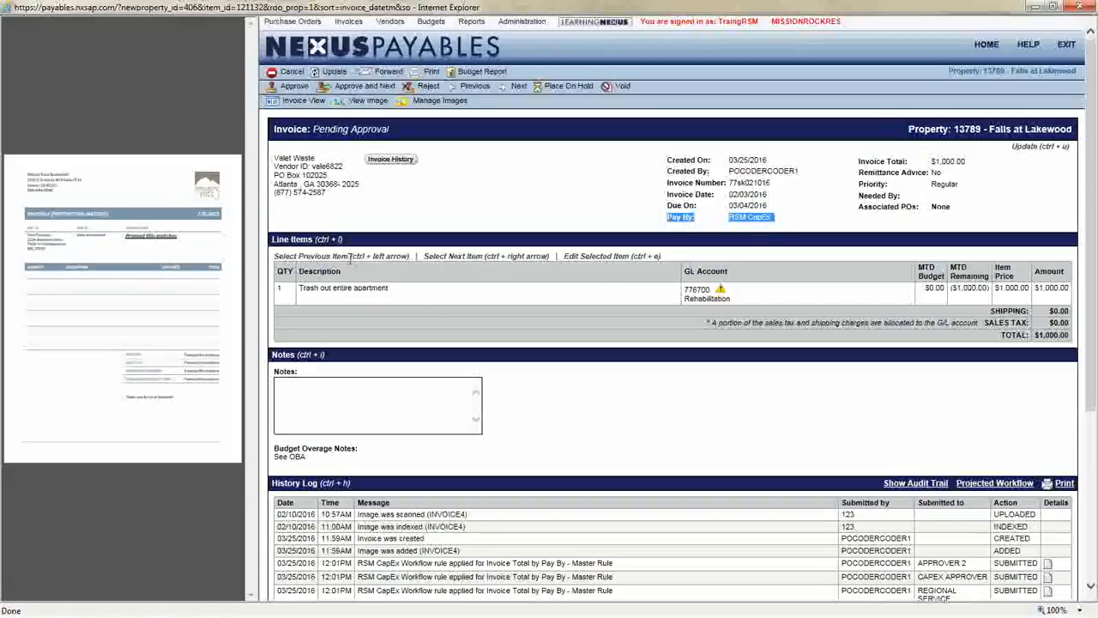
pyautogui.moveTo(300, 288); pyautogui.dragTo(387, 290)
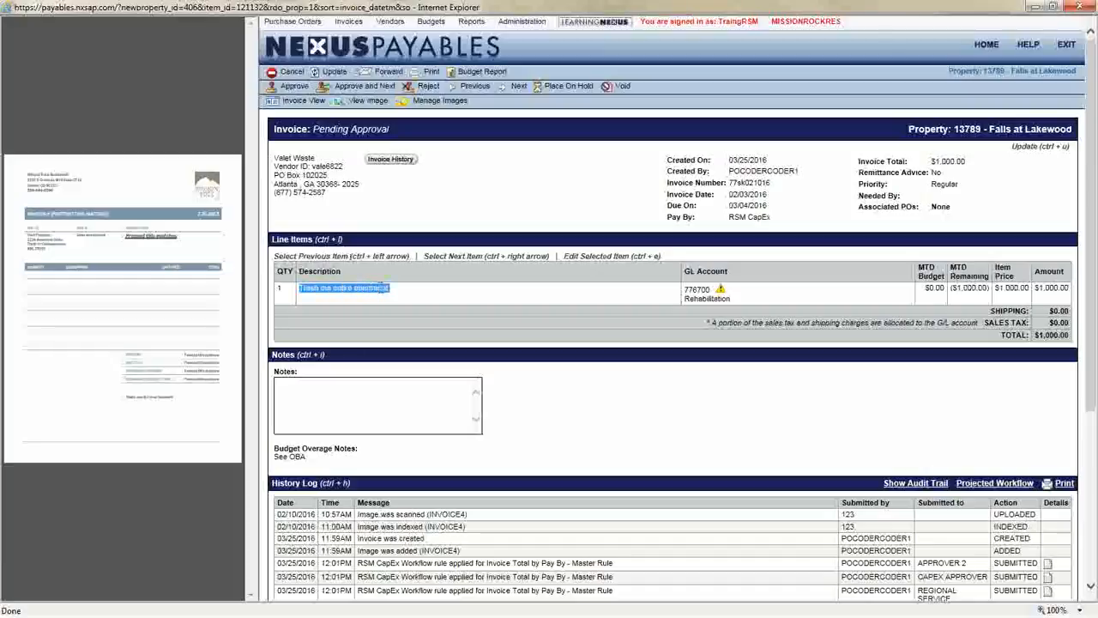
pyautogui.click(387, 290)
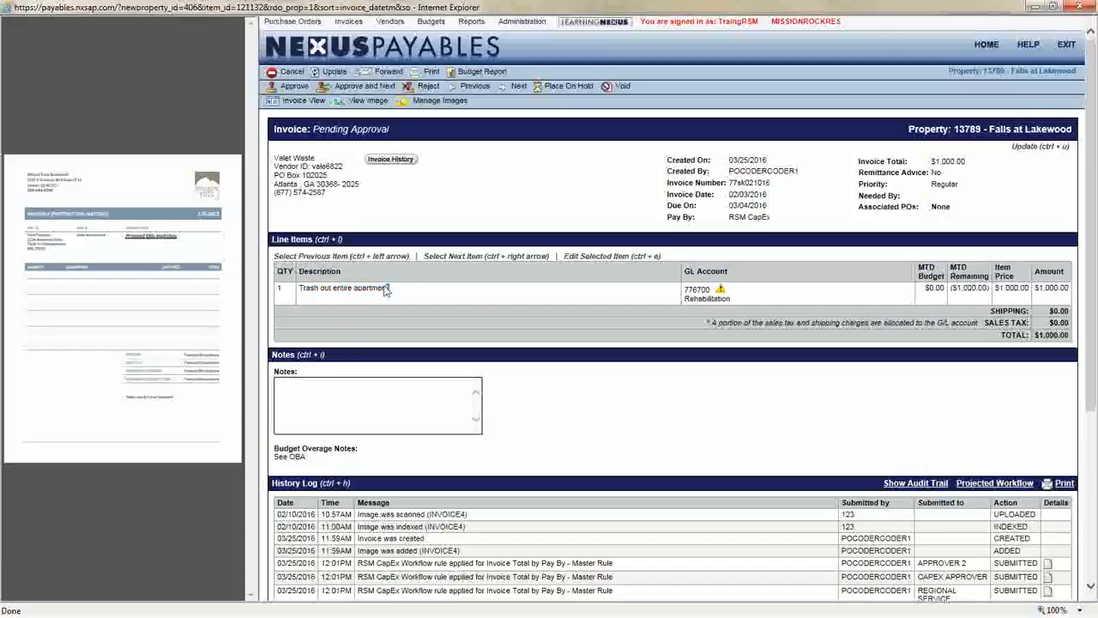
pyautogui.moveTo(686, 288); pyautogui.dragTo(745, 307)
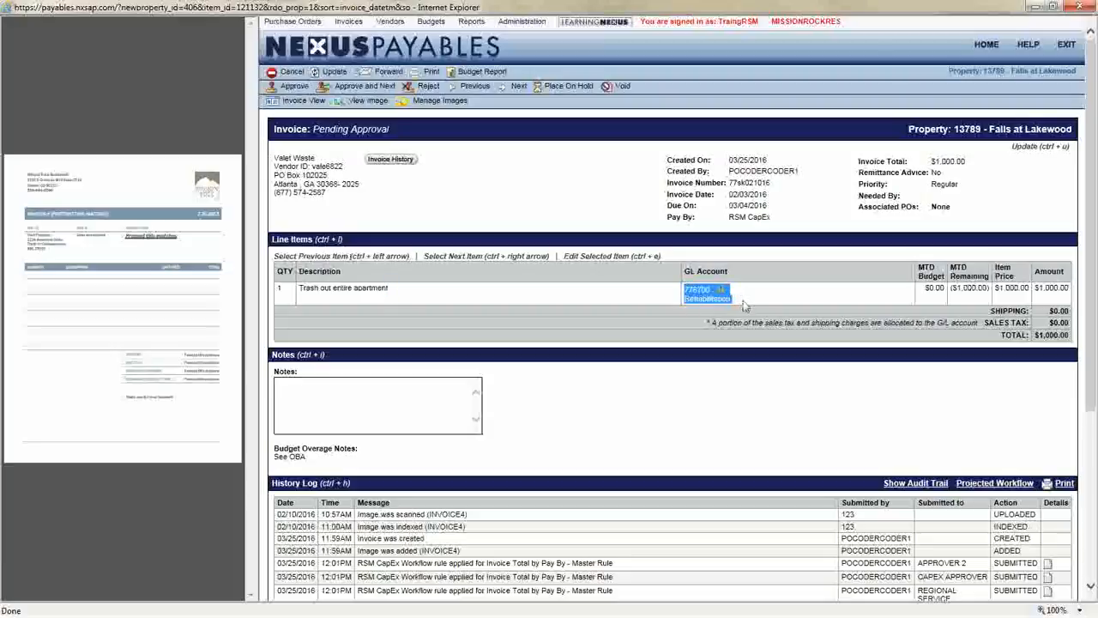
pyautogui.click(717, 314)
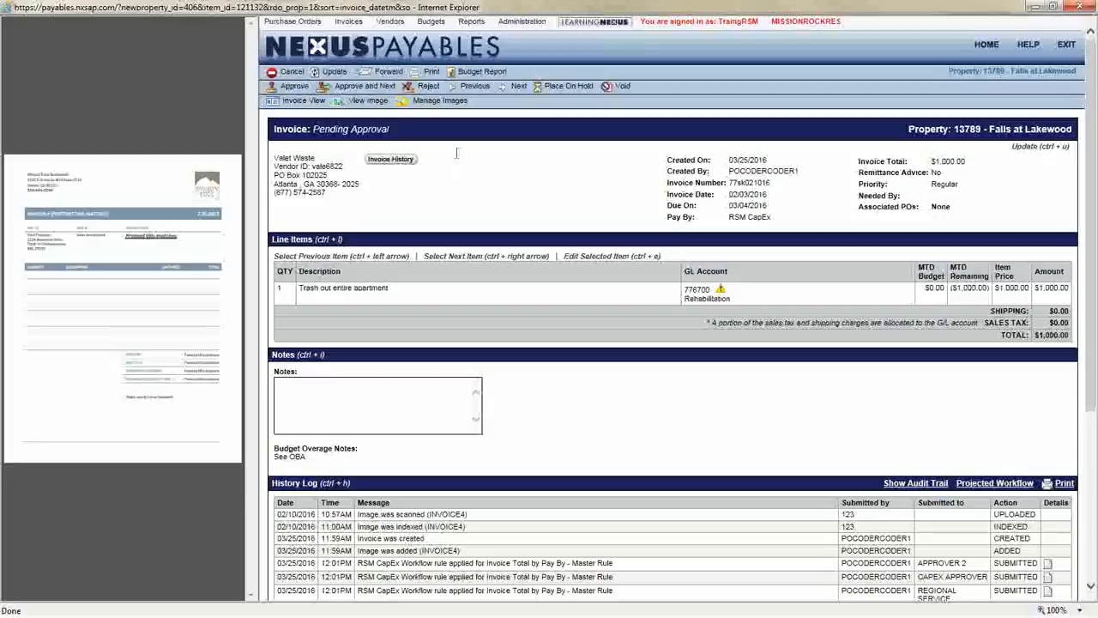
pyautogui.moveTo(298, 292); pyautogui.dragTo(403, 293)
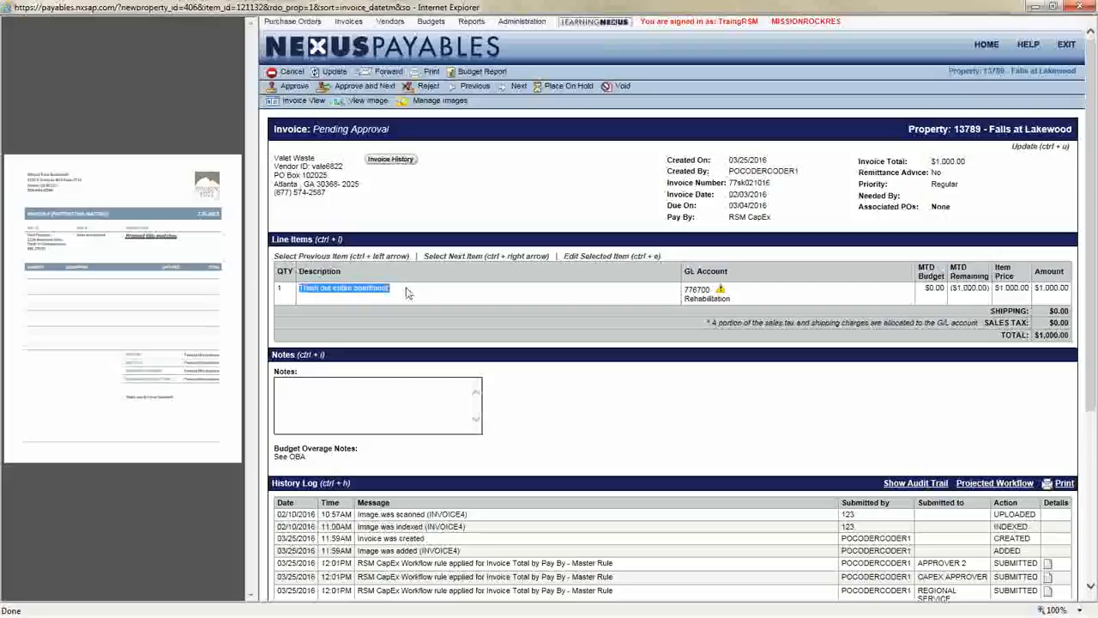
# Reject the Valet Waste invoice with reason "Not RSM Project - Remove pay by field" and note "Not part of this project - normal workflow"
pyautogui.doubleClick(696, 291)
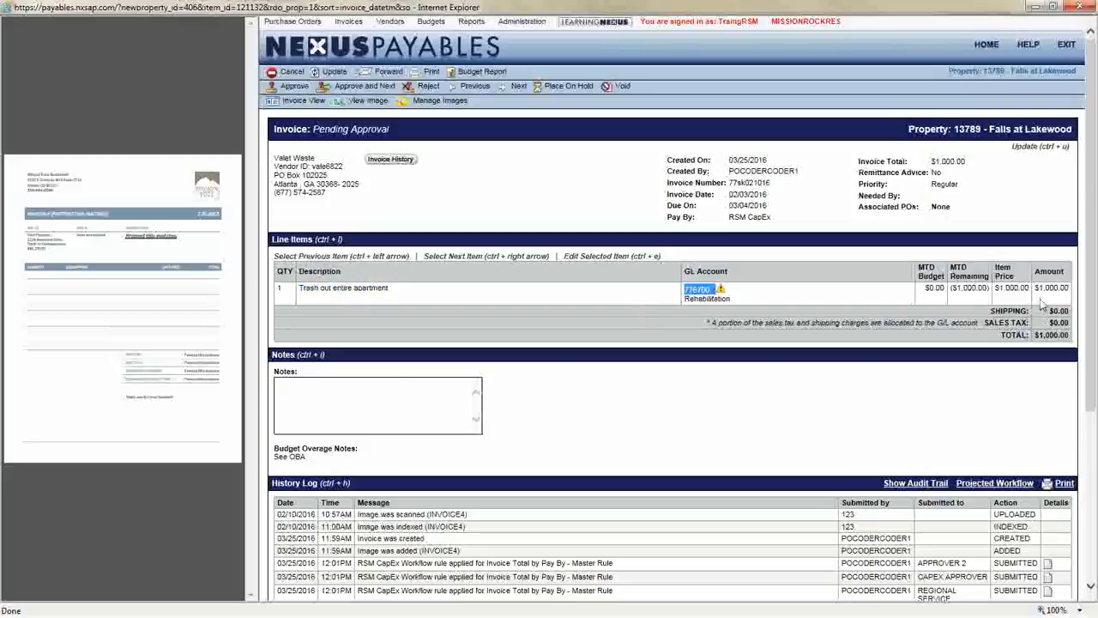
pyautogui.click(434, 222)
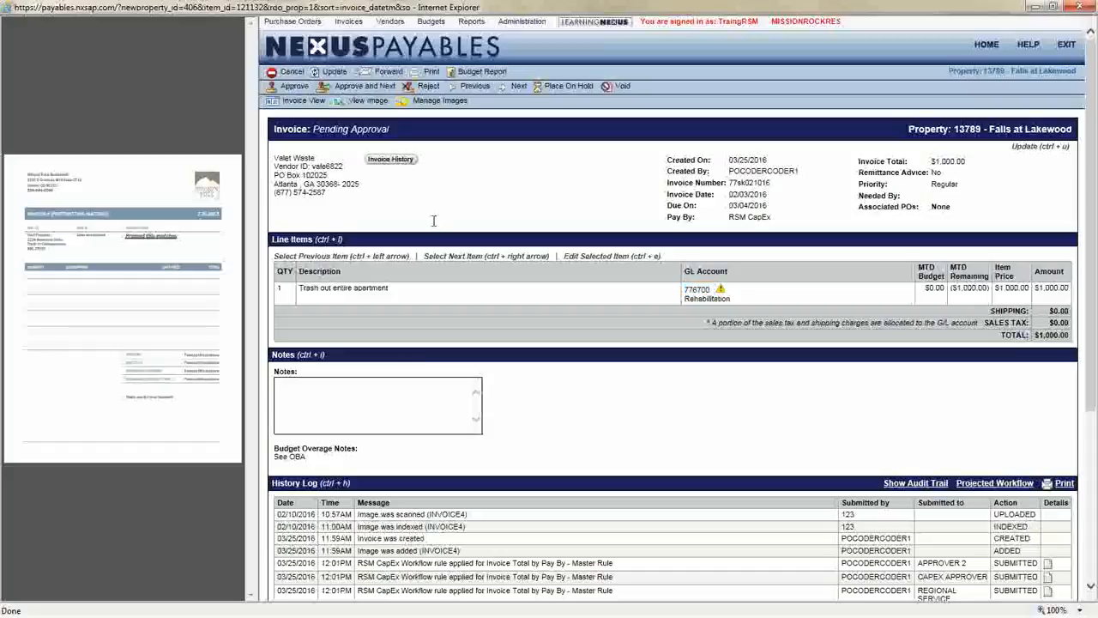
pyautogui.moveTo(858, 156); pyautogui.dragTo(960, 210)
pyautogui.click(460, 202)
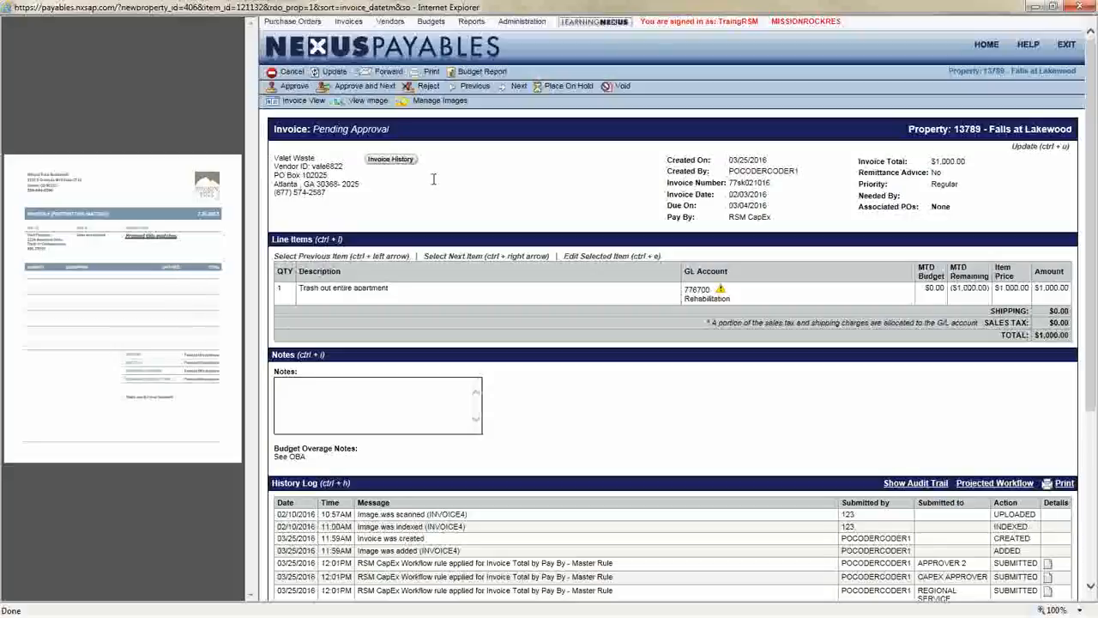
pyautogui.click(427, 88)
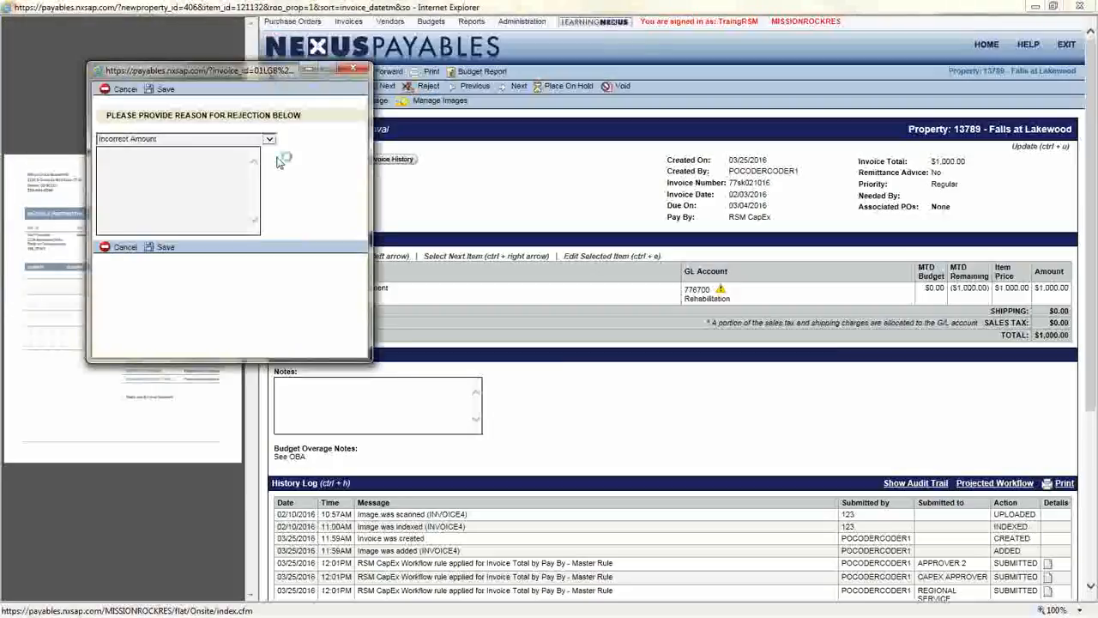
pyautogui.click(262, 143)
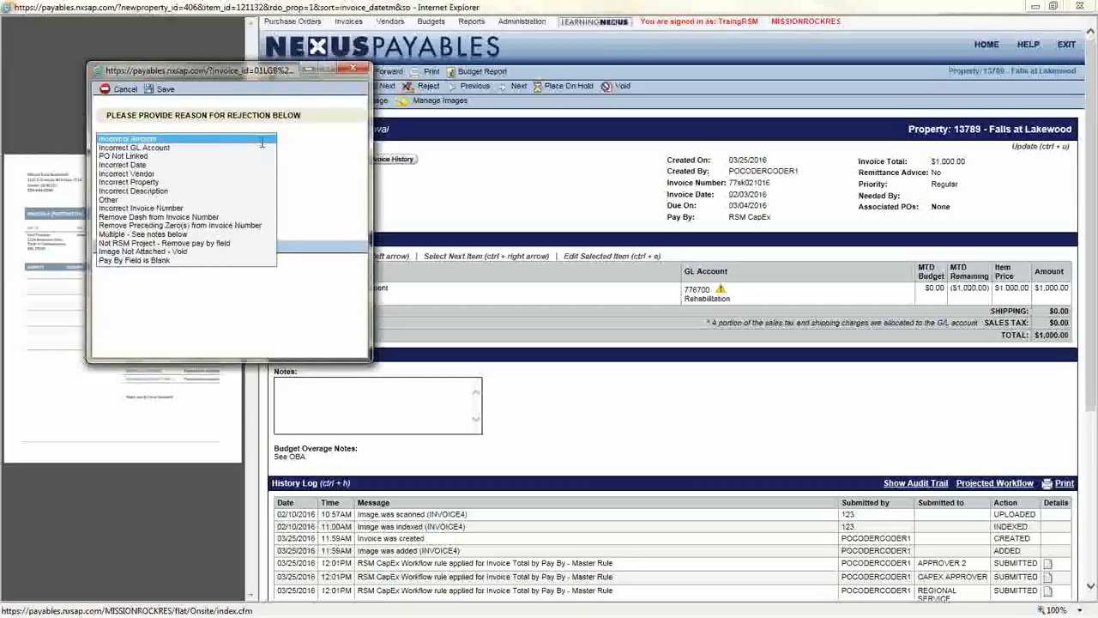
pyautogui.click(164, 243)
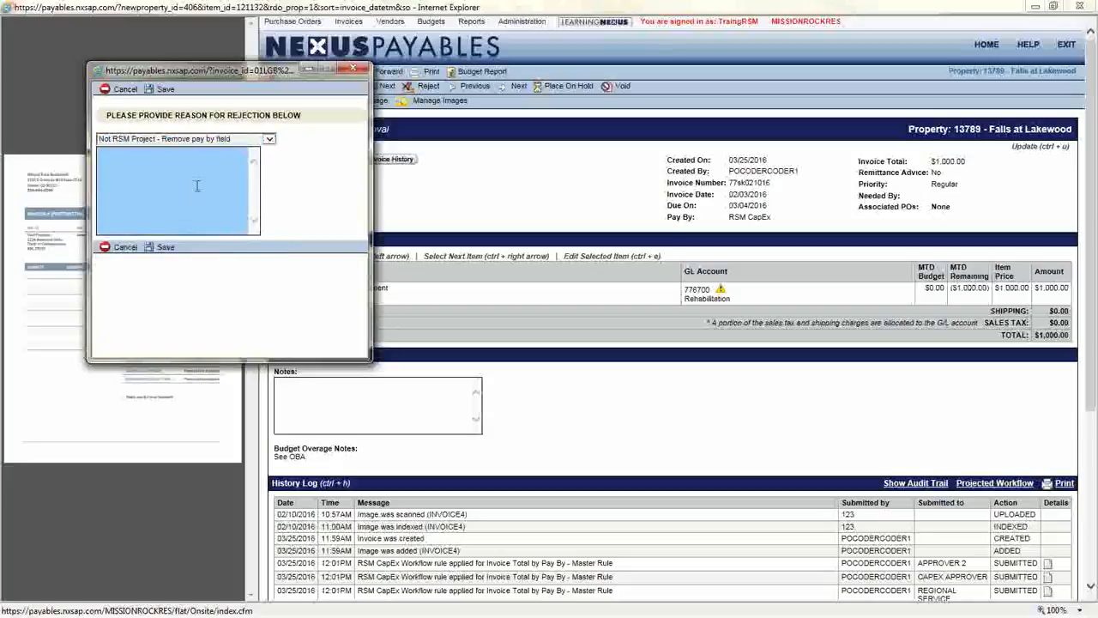
pyautogui.write('Not part of this project -')
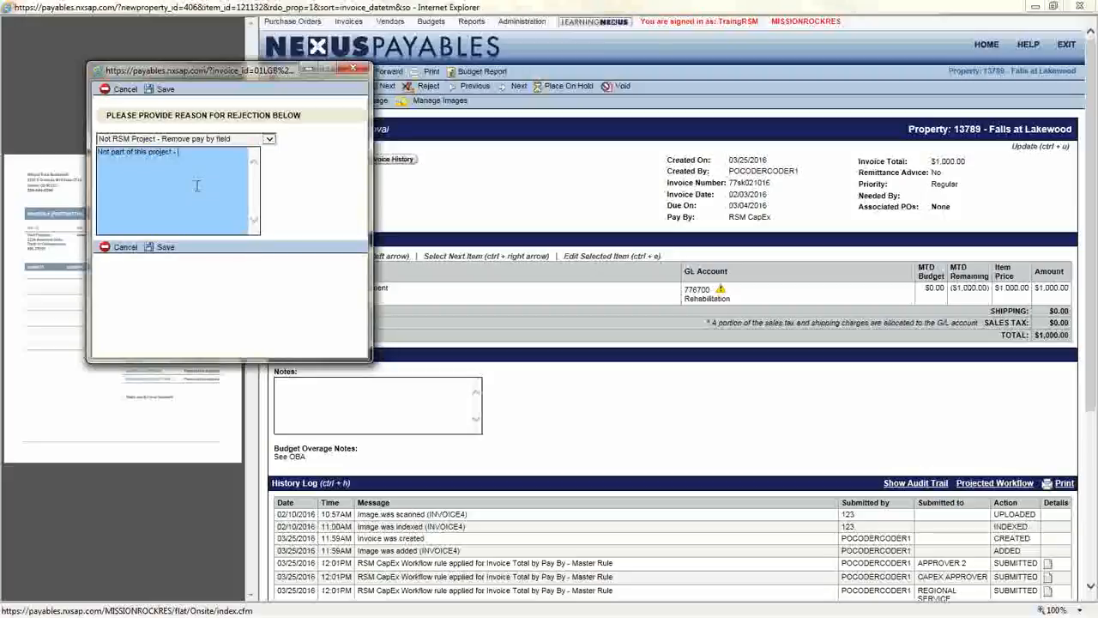
pyautogui.write(' normal workflow')
pyautogui.click(169, 247)
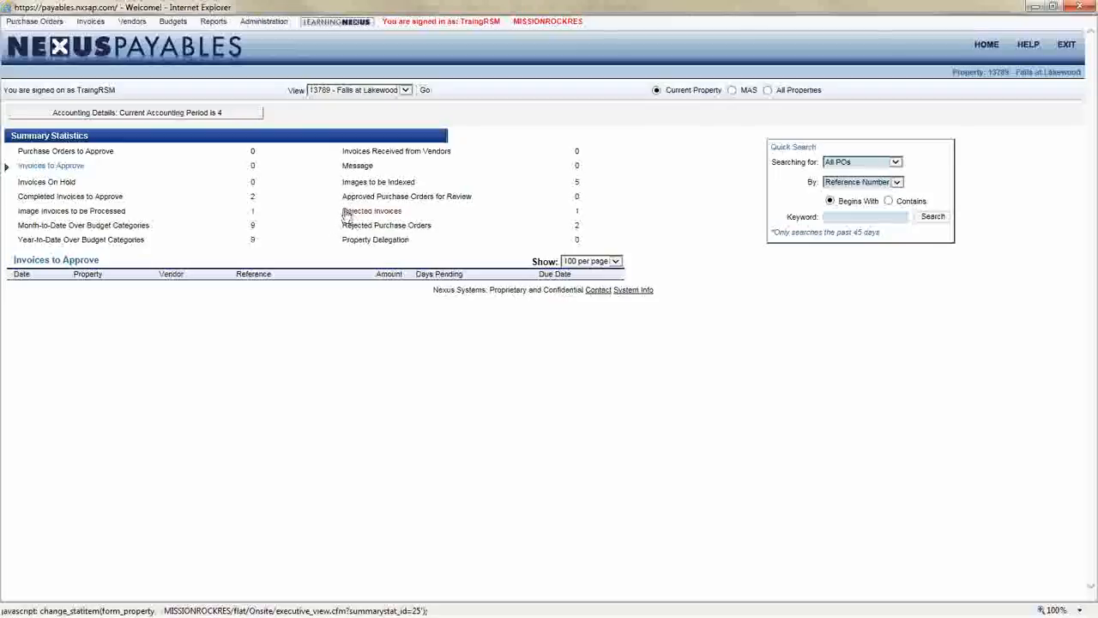
# Open the Rejected Invoices list from the home dashboard, then switch to the PowerPoint slide show
pyautogui.moveTo(380, 211); pyautogui.dragTo(476, 213)
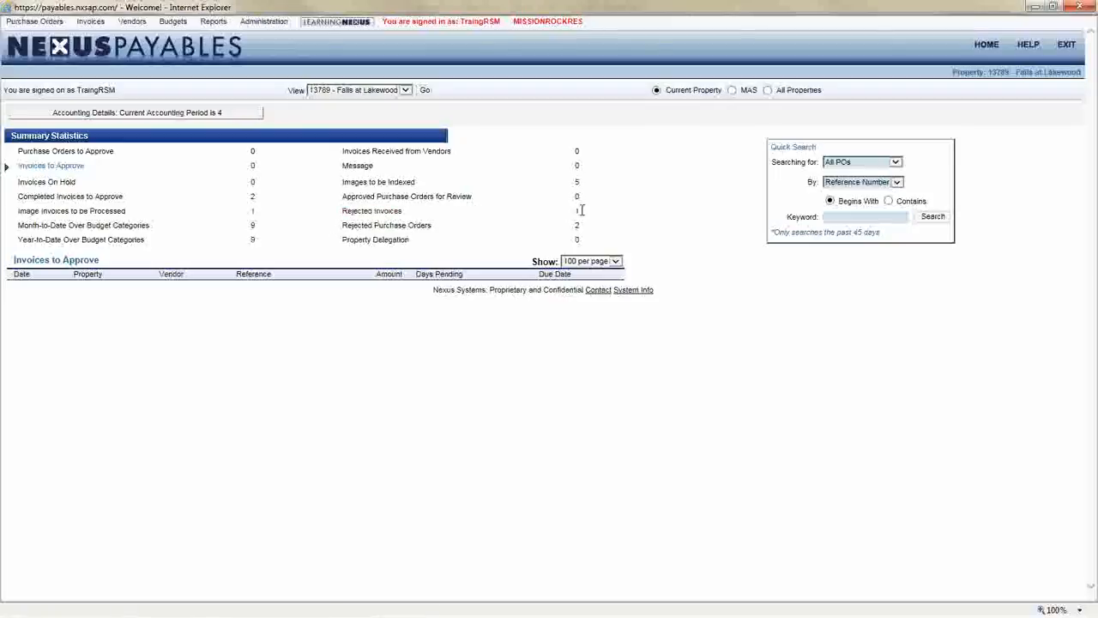
pyautogui.moveTo(582, 211); pyautogui.dragTo(368, 213)
pyautogui.click(357, 212)
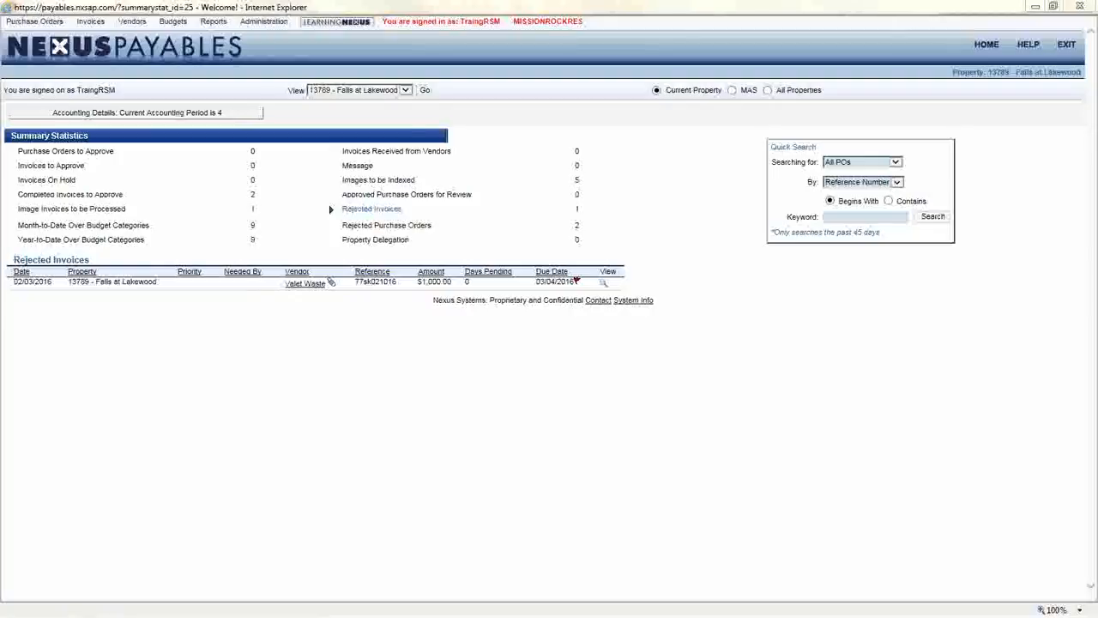
pyautogui.hotkey('alt', 'Tab')
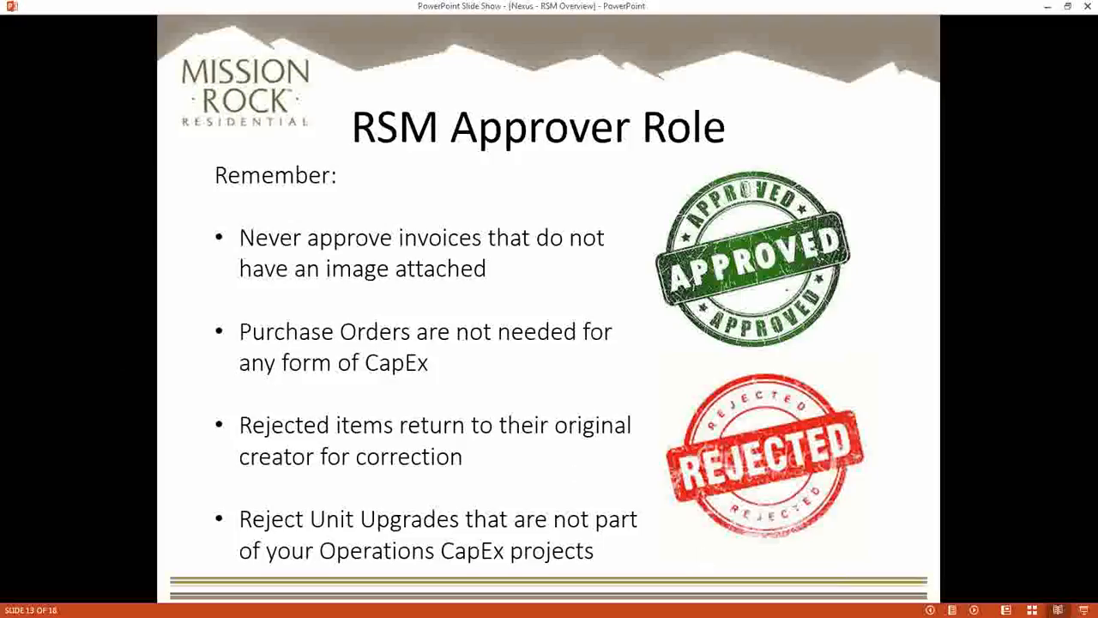
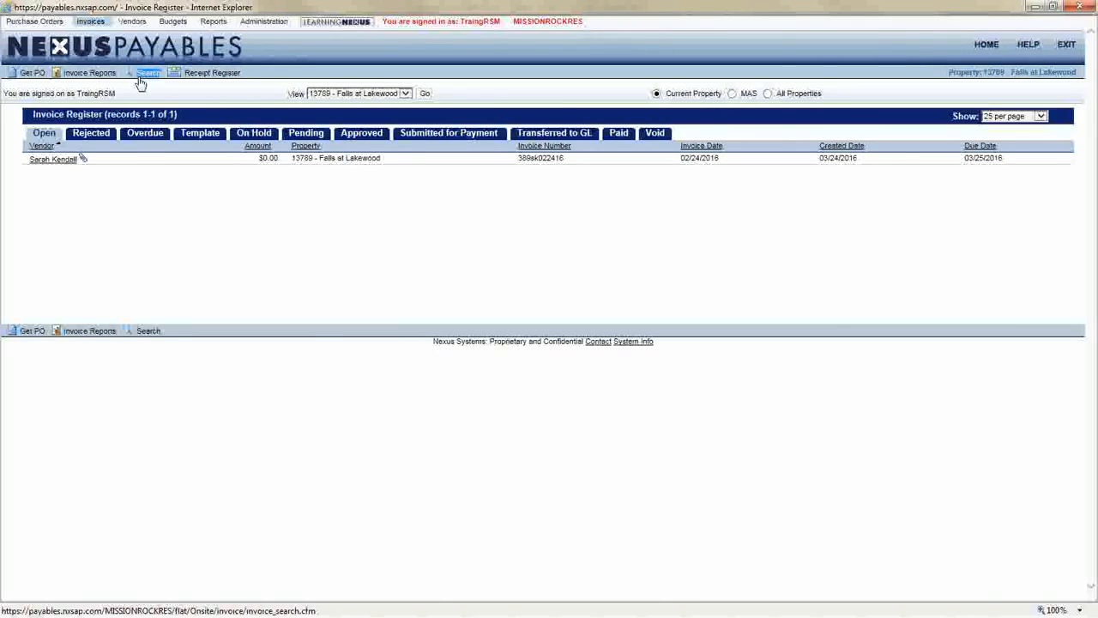
# Open the Search Invoices page
pyautogui.click(149, 73)
pyautogui.moveTo(91, 23)
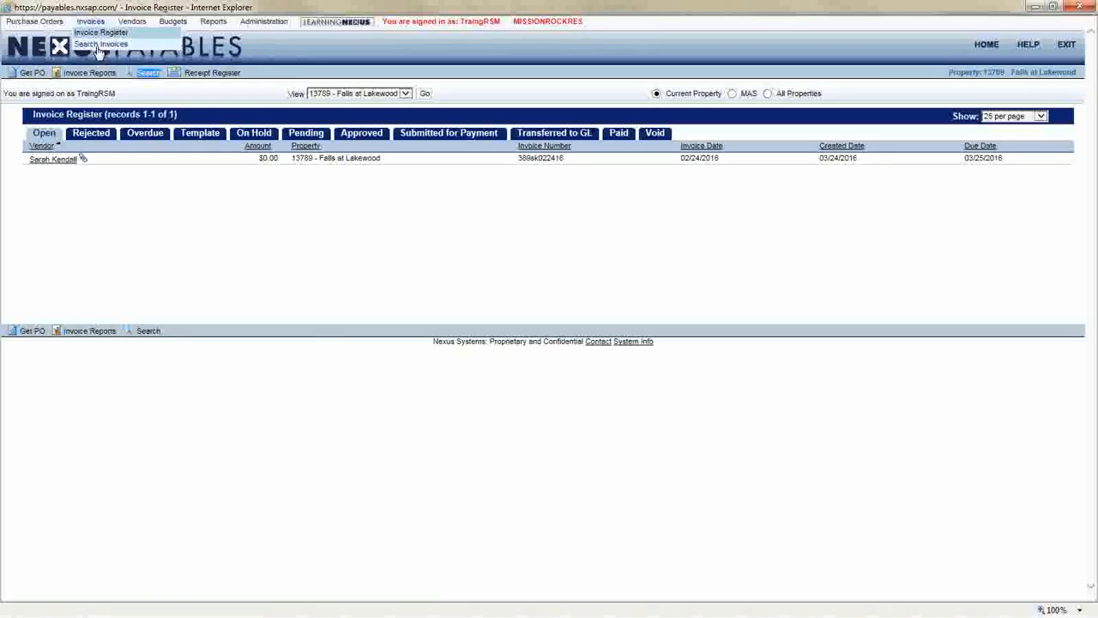
pyautogui.click(98, 45)
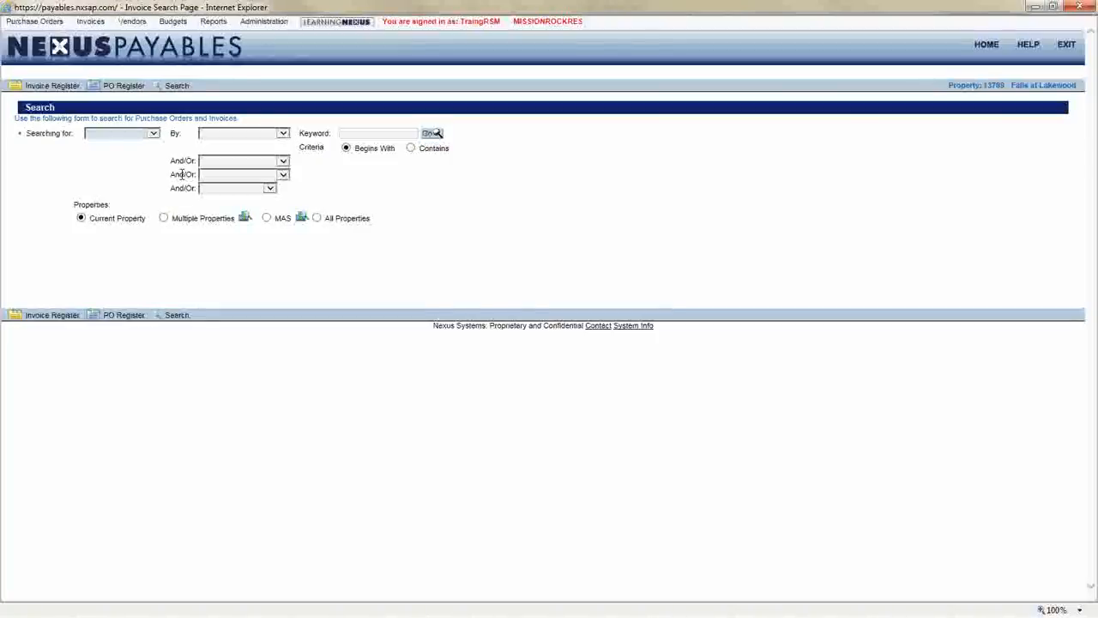
# Search for any invoice by Vendor with the keyword "hyde", looking at the And/Or criteria options
pyautogui.click(155, 135)
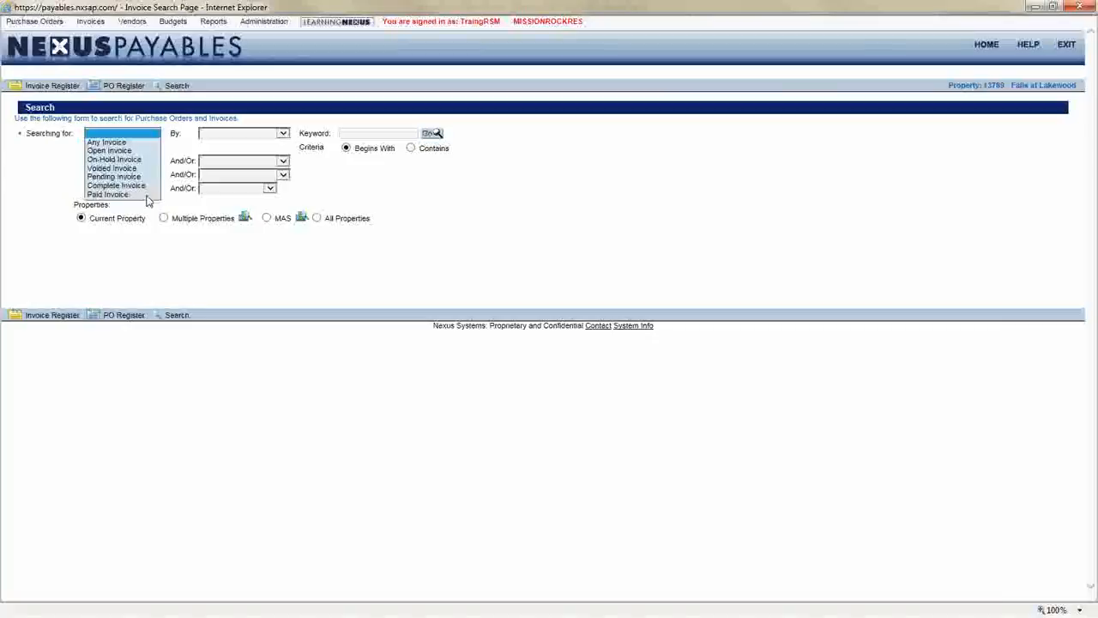
pyautogui.click(148, 143)
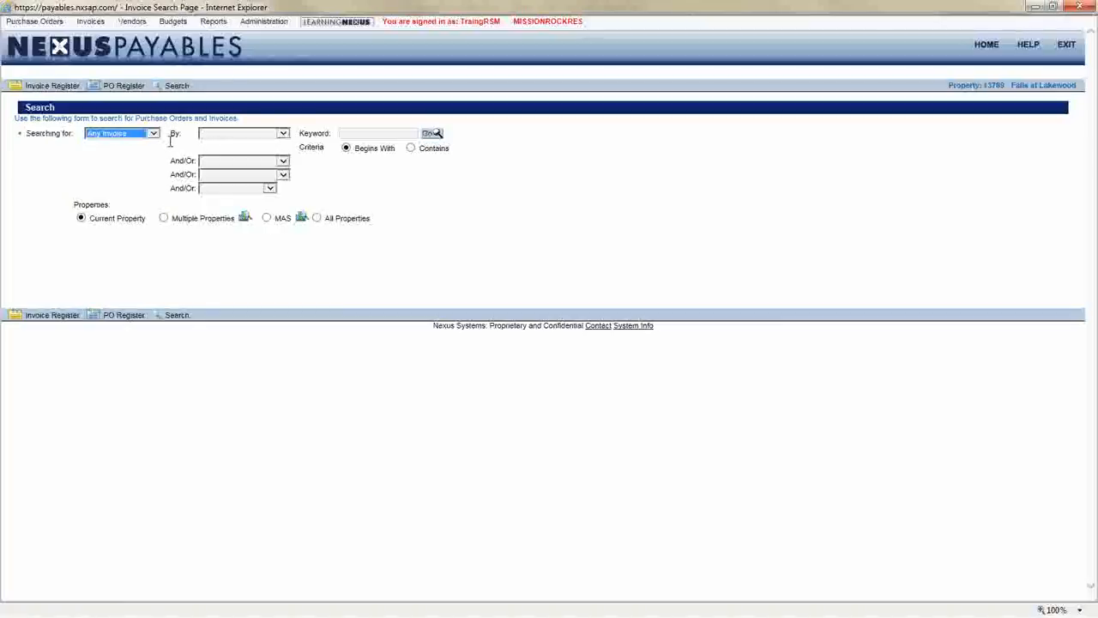
pyautogui.click(237, 134)
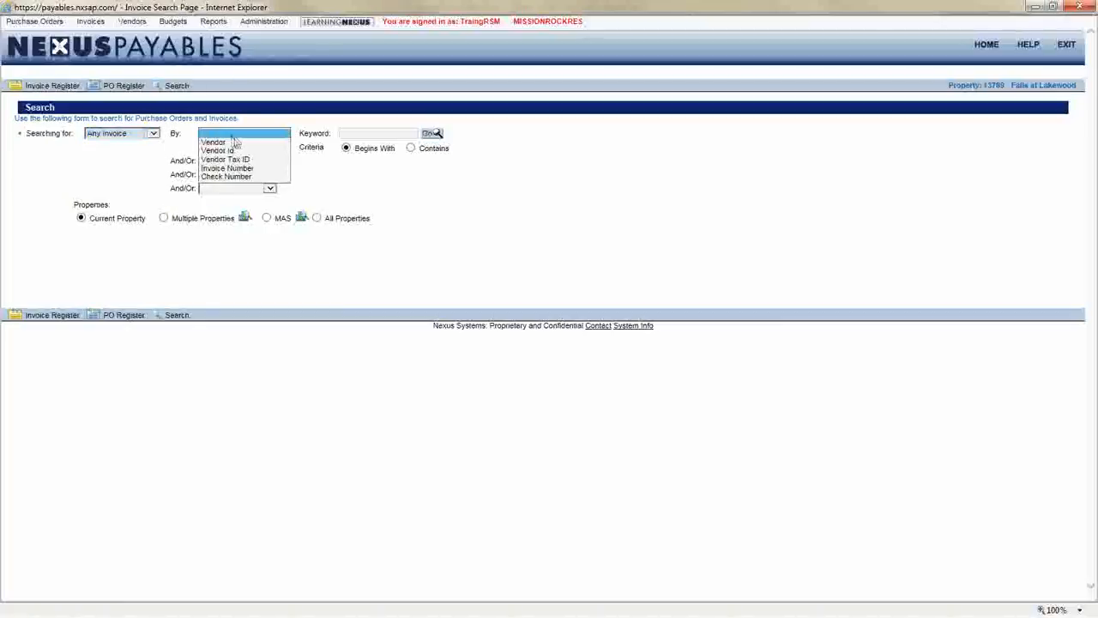
pyautogui.click(246, 143)
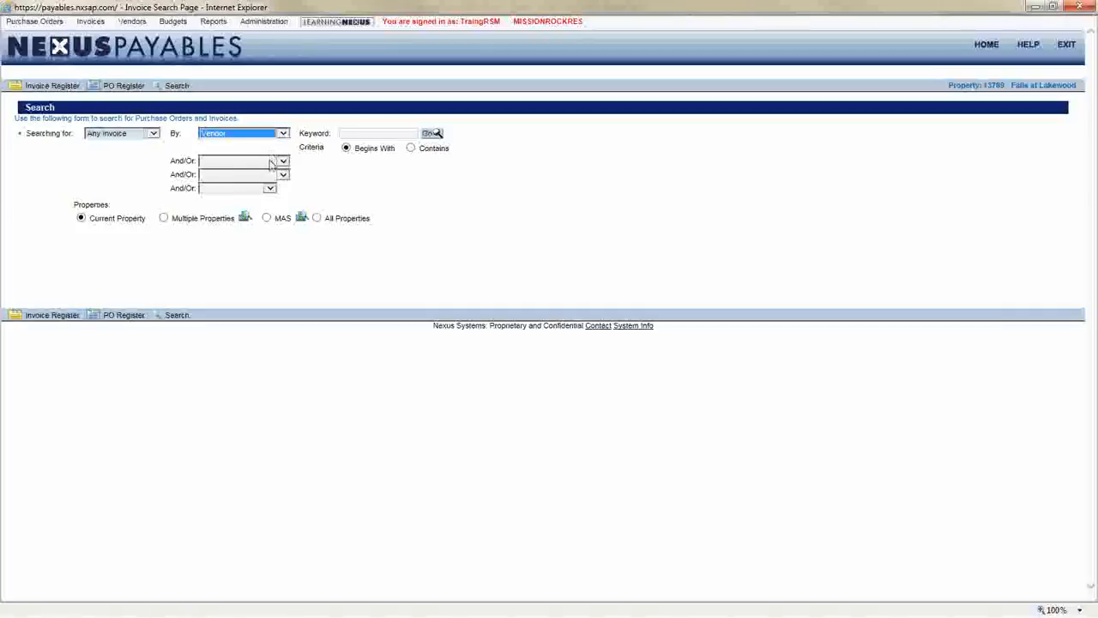
pyautogui.moveTo(170, 161); pyautogui.dragTo(196, 163)
pyautogui.click(206, 163)
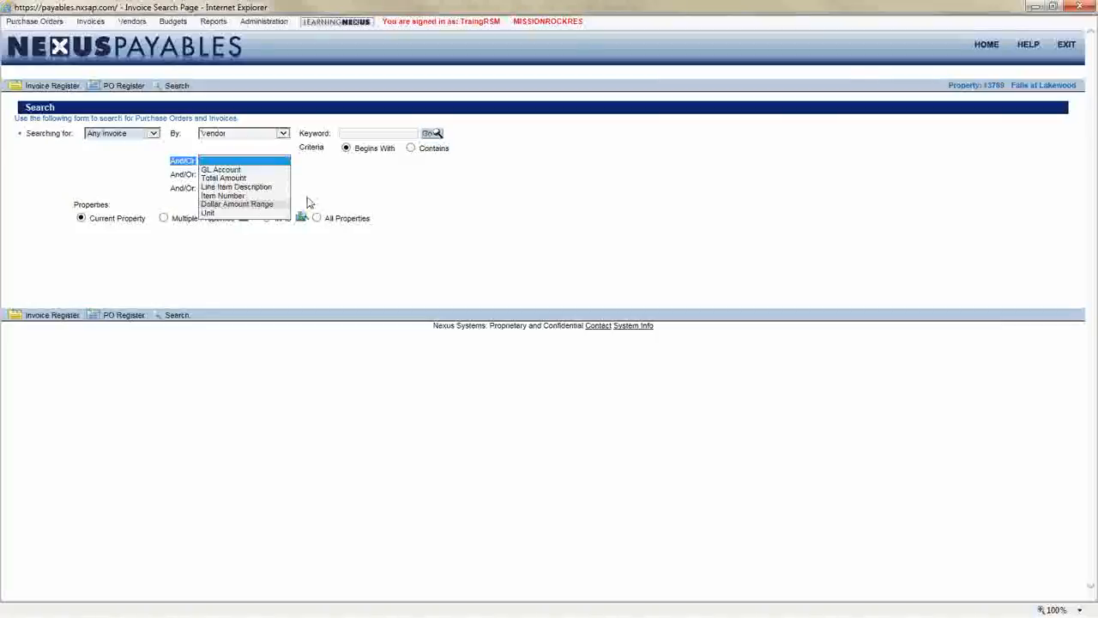
pyautogui.click(412, 172)
pyautogui.click(402, 136)
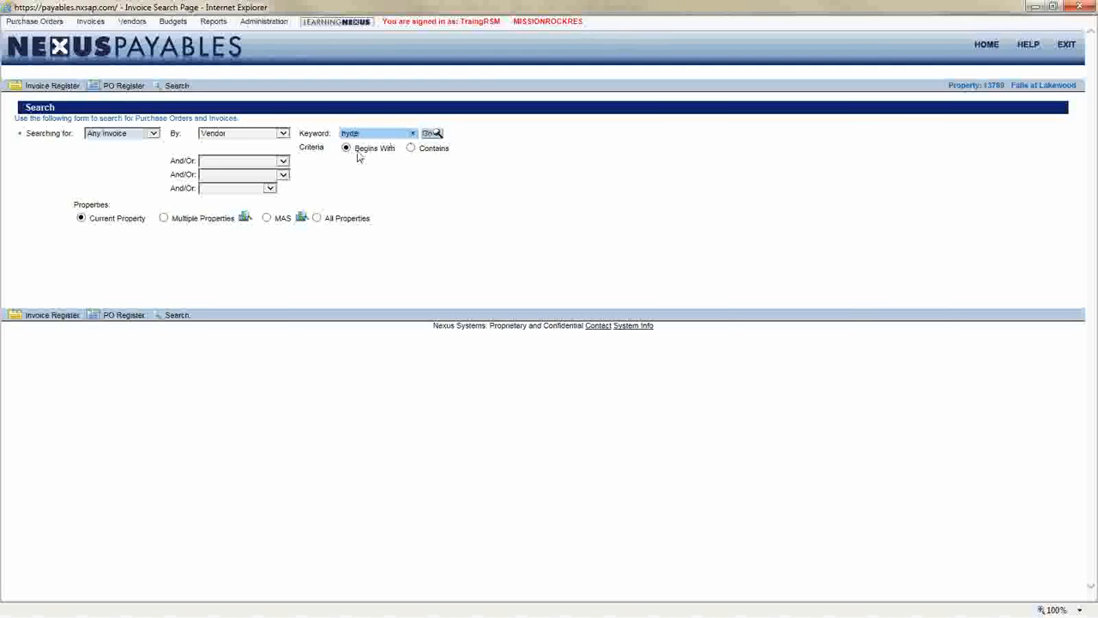
pyautogui.click(428, 135)
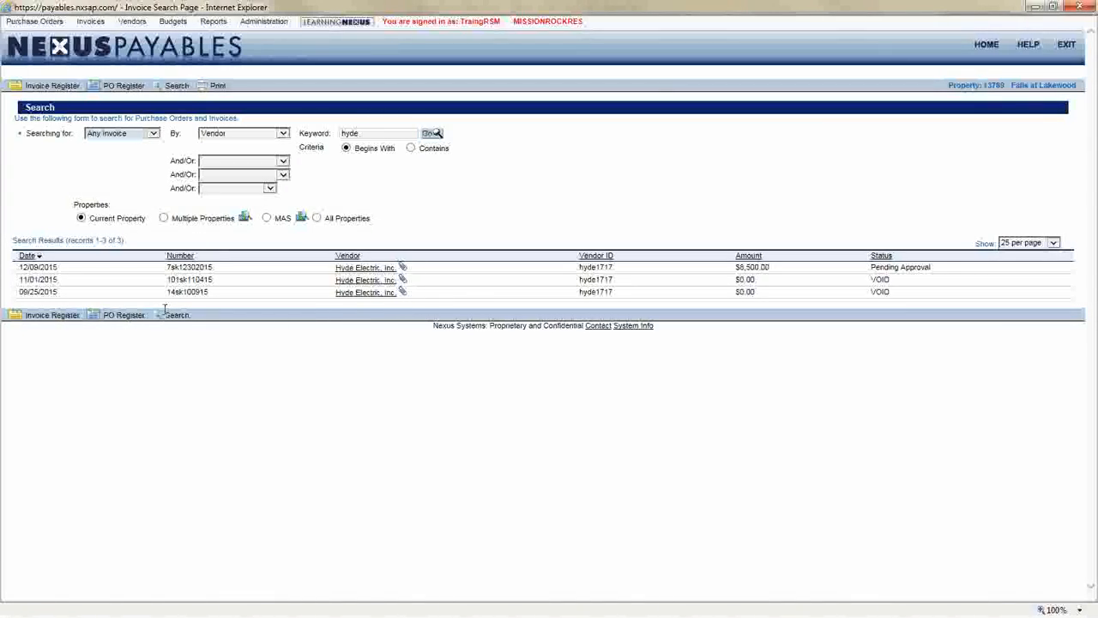
# Examine the Hyde Electric search results' invoice numbers, amounts and statuses
pyautogui.doubleClick(188, 268)
pyautogui.moveTo(735, 268); pyautogui.dragTo(796, 268)
pyautogui.moveTo(870, 267); pyautogui.dragTo(735, 277)
pyautogui.click(938, 277)
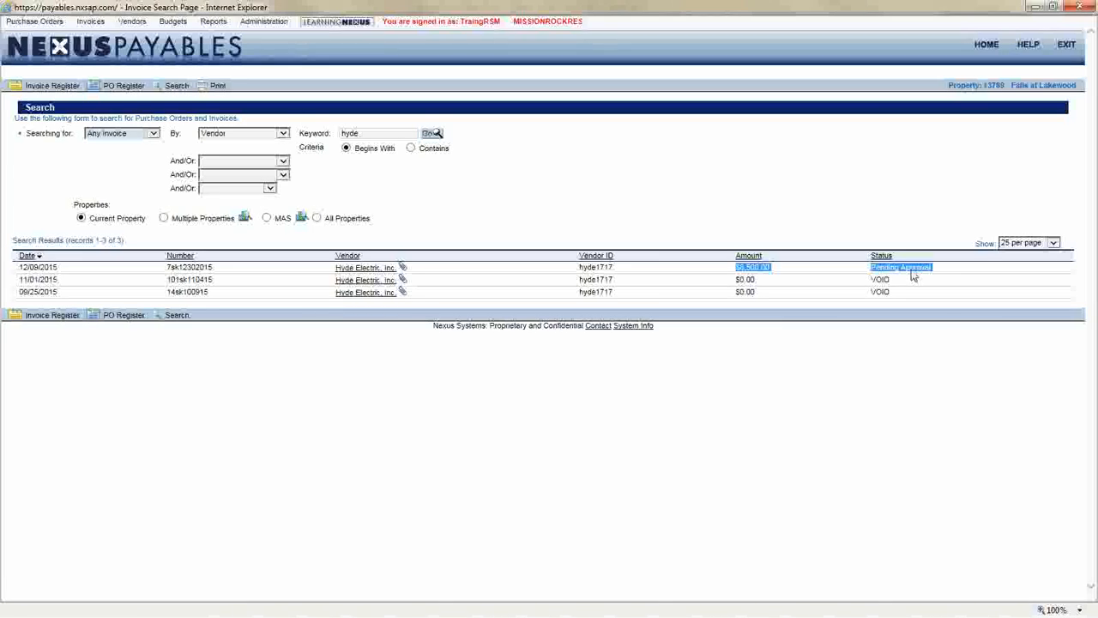
pyautogui.doubleClick(197, 291)
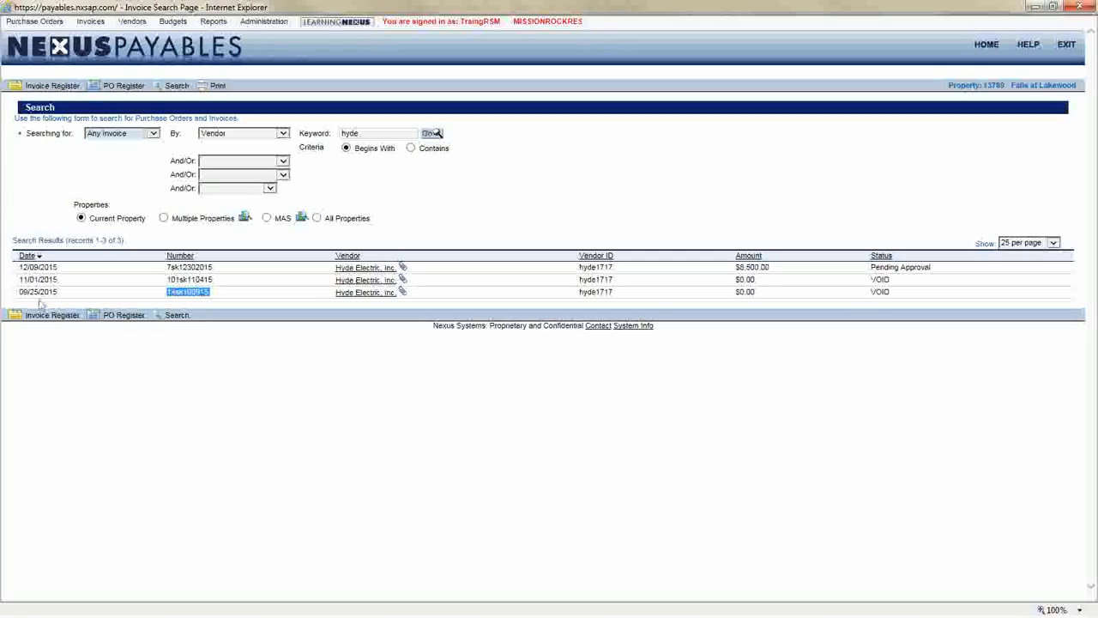
pyautogui.moveTo(16, 293); pyautogui.dragTo(903, 297)
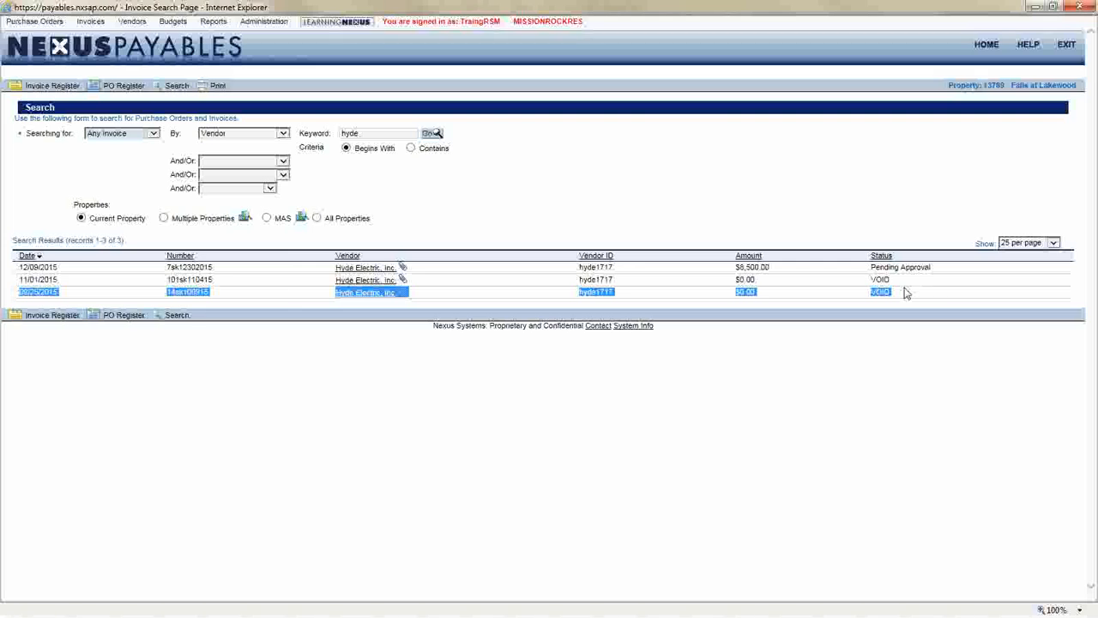
# Open the voided Hyde Electric invoice dated 09/25/2015 and view the workflow rule details of its void history entry
pyautogui.click(372, 294)
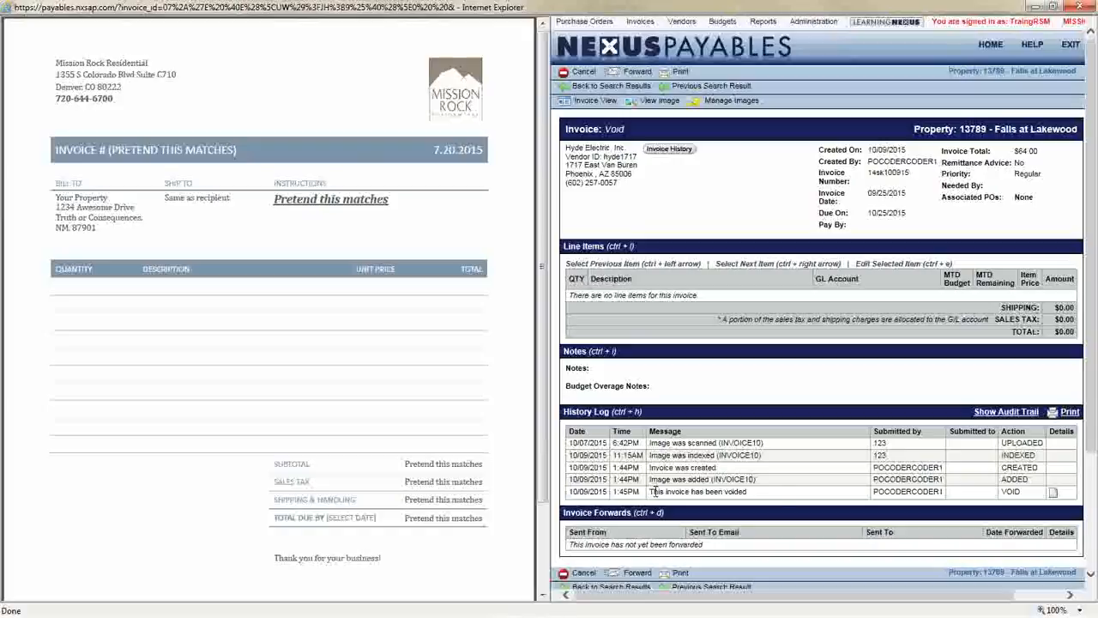
pyautogui.moveTo(654, 491); pyautogui.dragTo(824, 494)
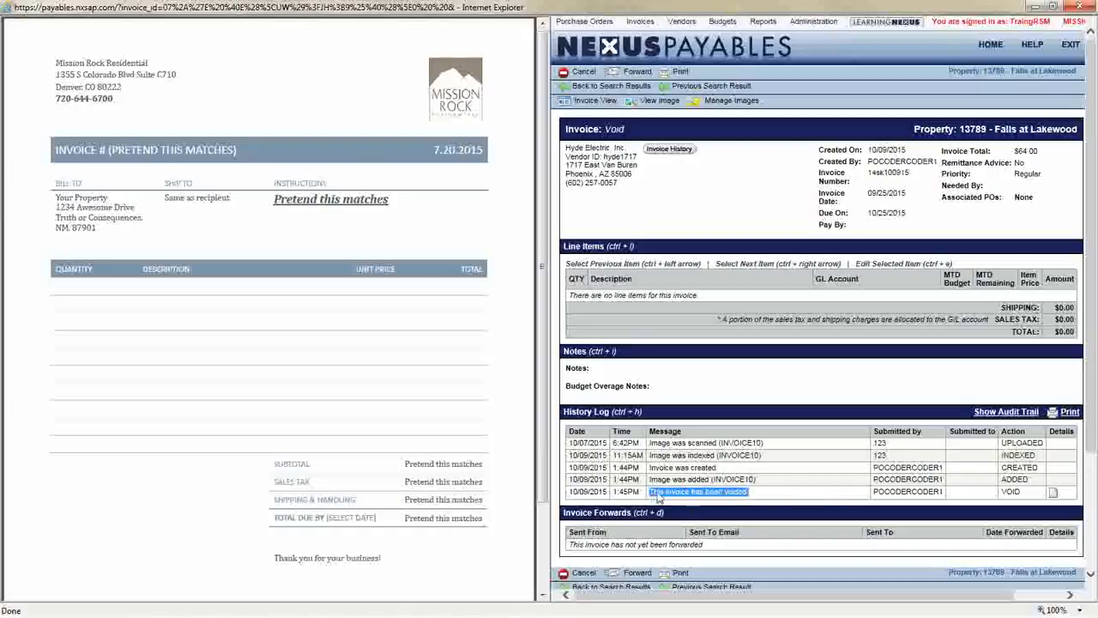
pyautogui.click(1054, 493)
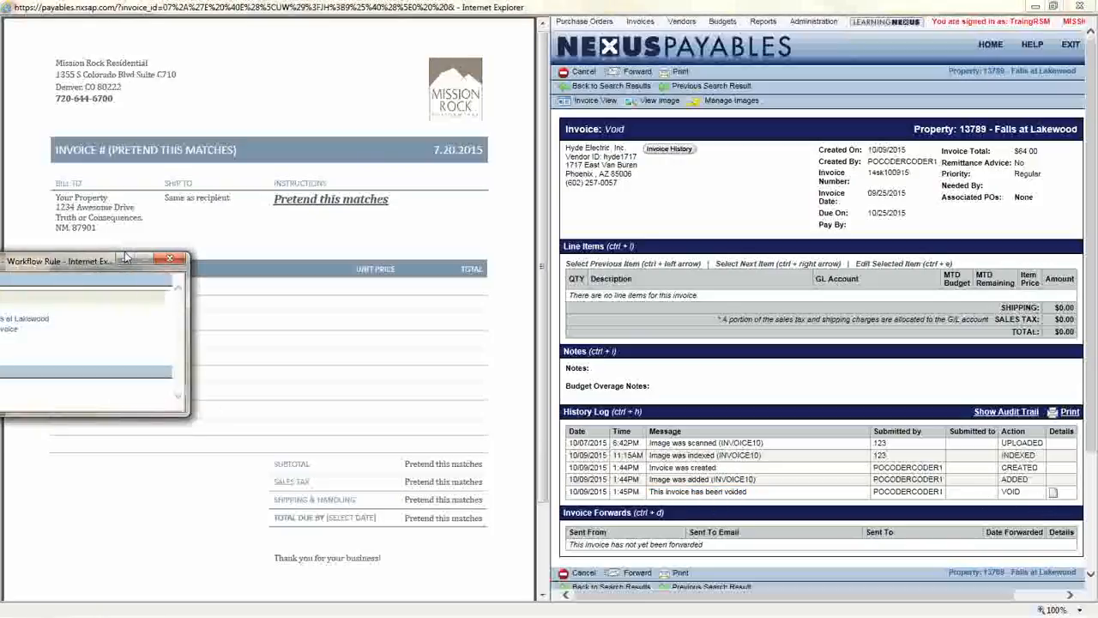
pyautogui.moveTo(125, 258); pyautogui.dragTo(440, 166)
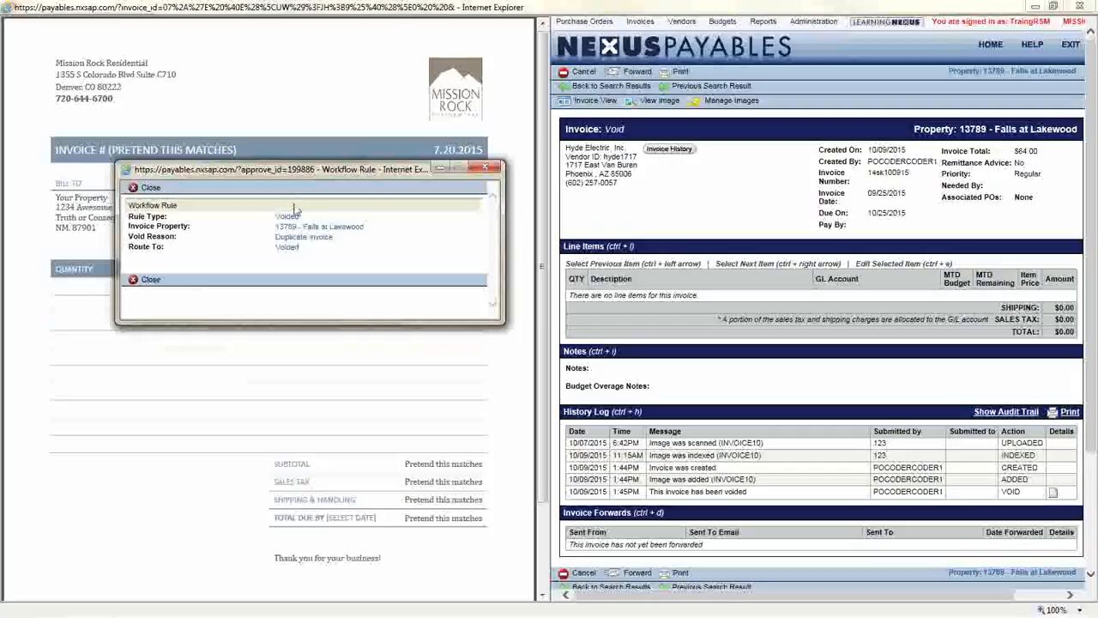
pyautogui.click(486, 167)
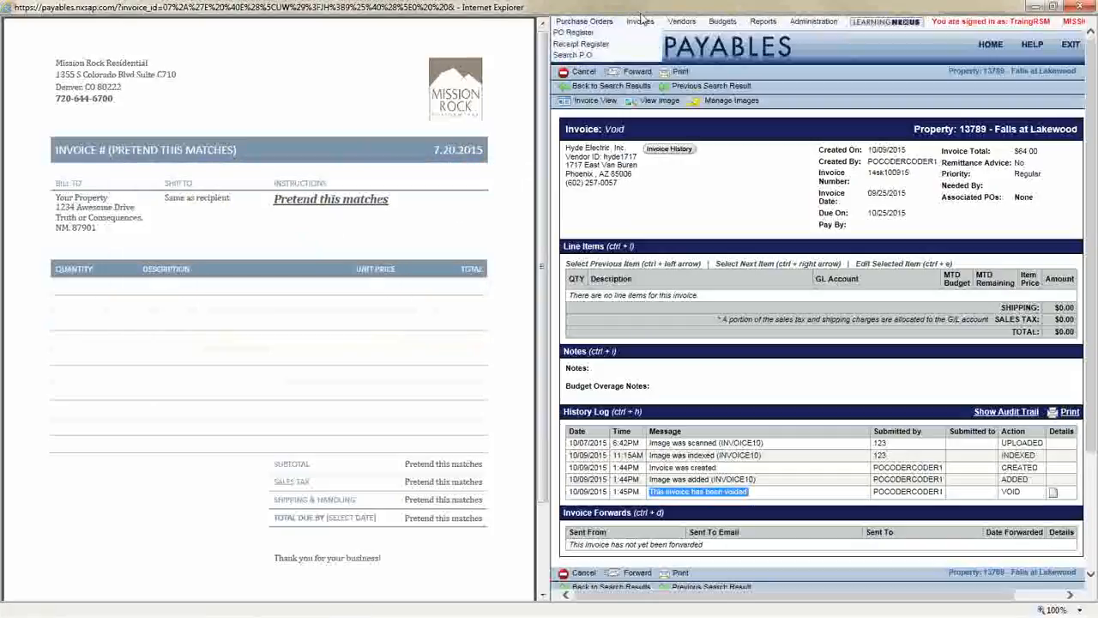
# Return to the invoice search page and briefly view the Reporting & Research slide
pyautogui.click(639, 43)
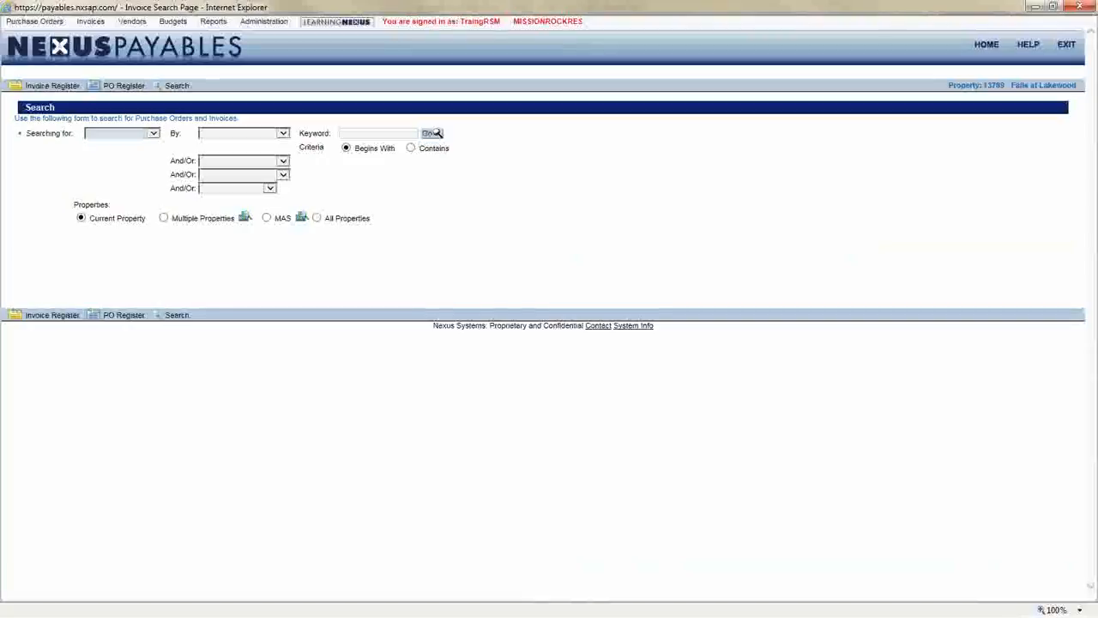
pyautogui.hotkey('alt', 'Tab')
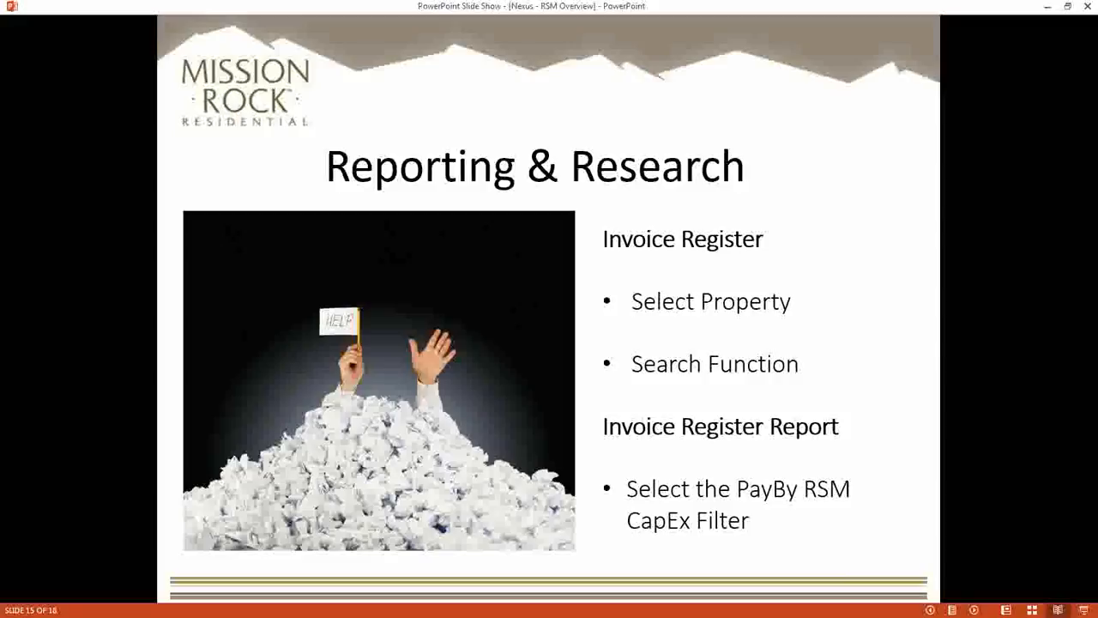
pyautogui.hotkey('alt', 'Tab')
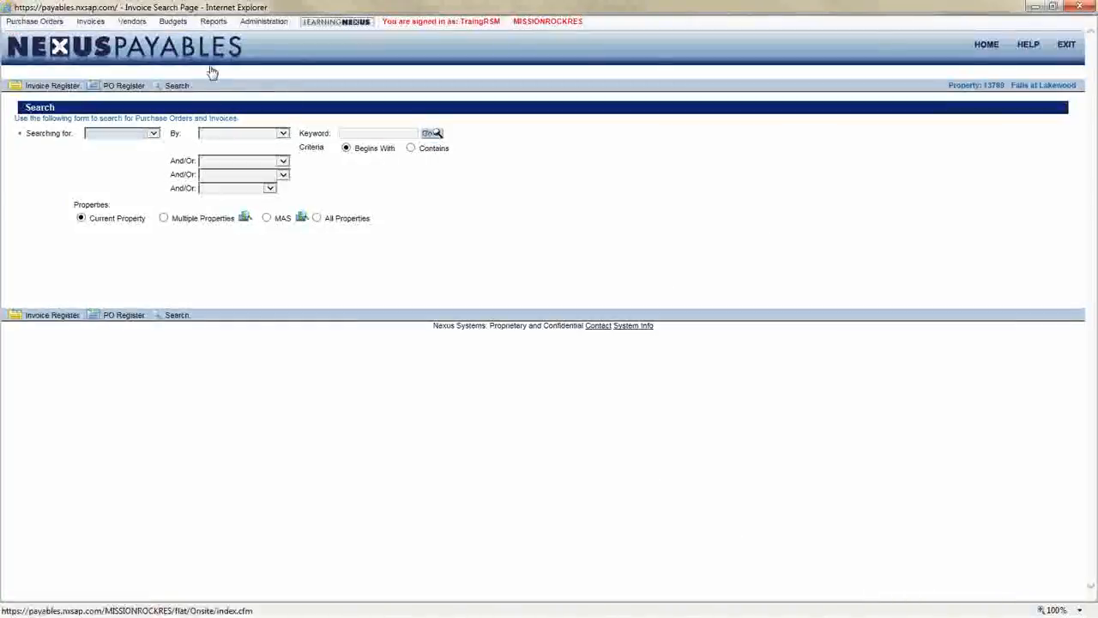
# Open the Invoice Register Reports tool and review the available report types
pyautogui.moveTo(214, 22)
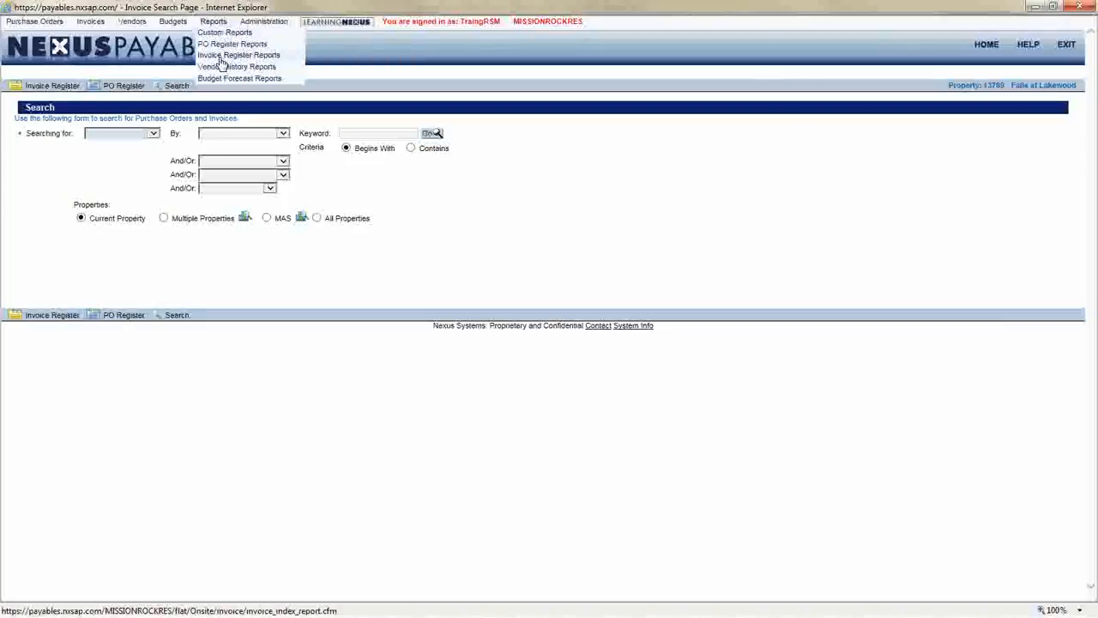
pyautogui.click(222, 56)
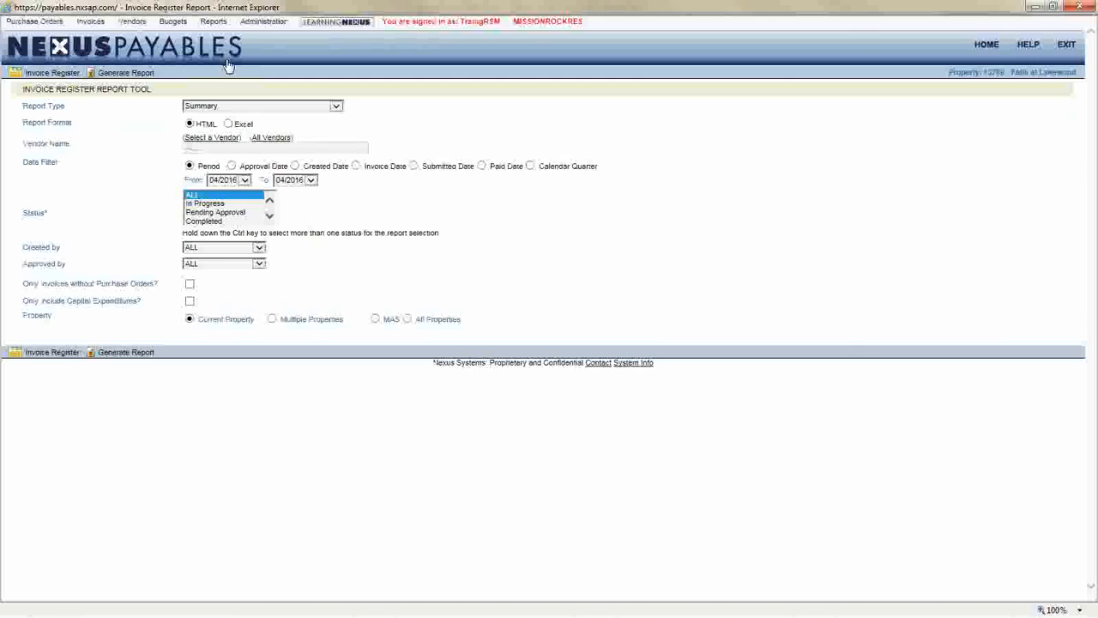
pyautogui.moveTo(22, 106); pyautogui.dragTo(67, 105)
pyautogui.click(223, 109)
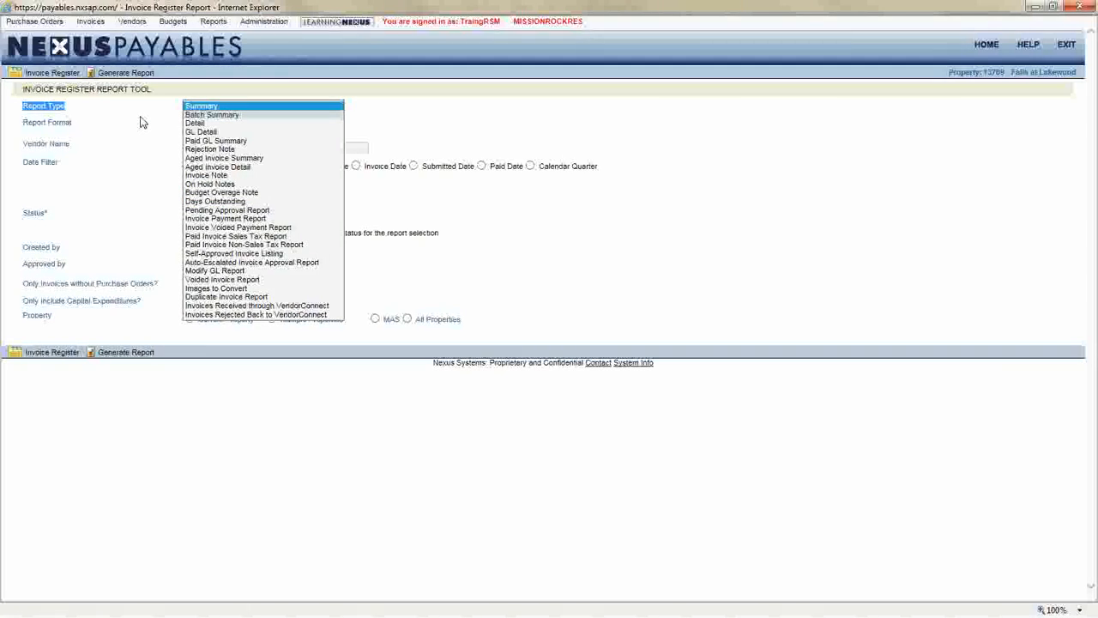
pyautogui.click(53, 154)
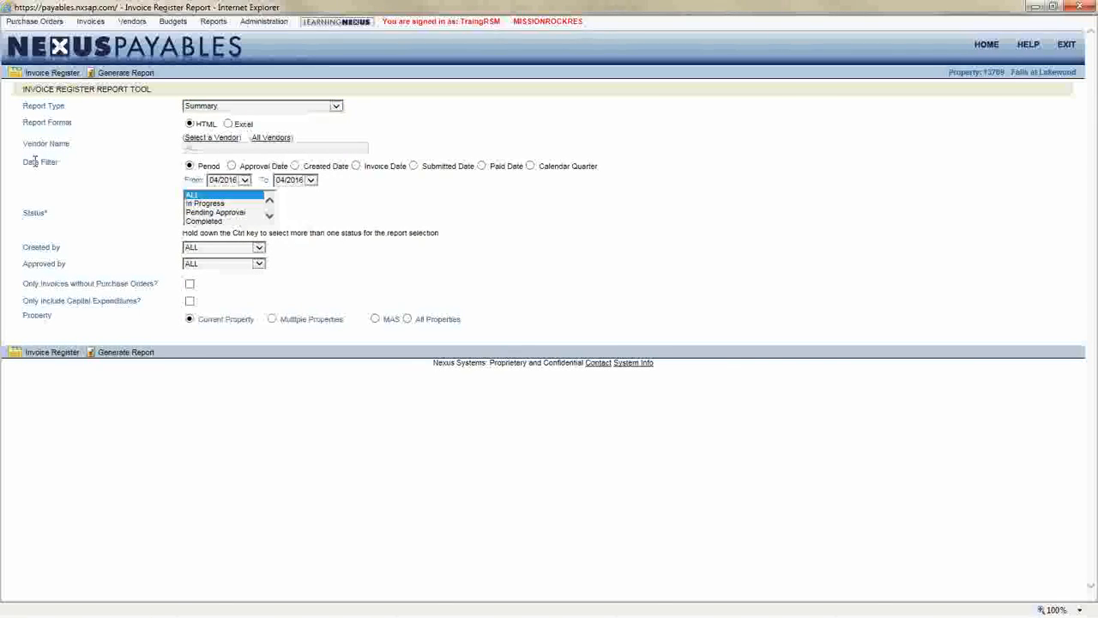
# Examine the report tool's Approved by filter, report format options and report type list
pyautogui.moveTo(40, 265); pyautogui.dragTo(71, 266)
pyautogui.click(70, 271)
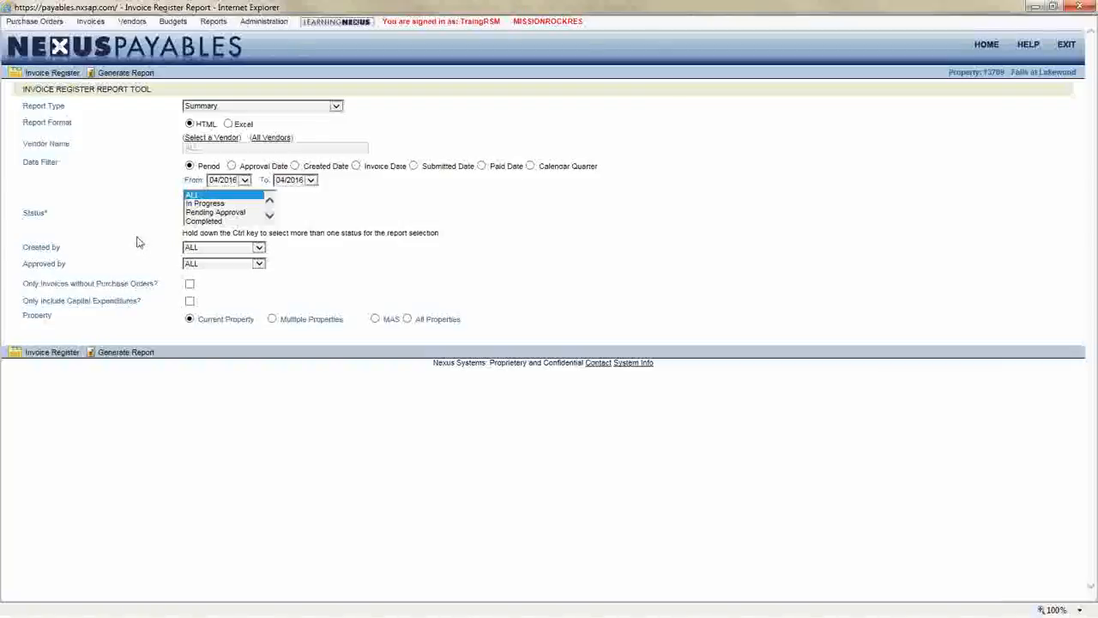
pyautogui.doubleClick(209, 125)
pyautogui.doubleClick(243, 125)
pyautogui.click(265, 136)
pyautogui.click(336, 107)
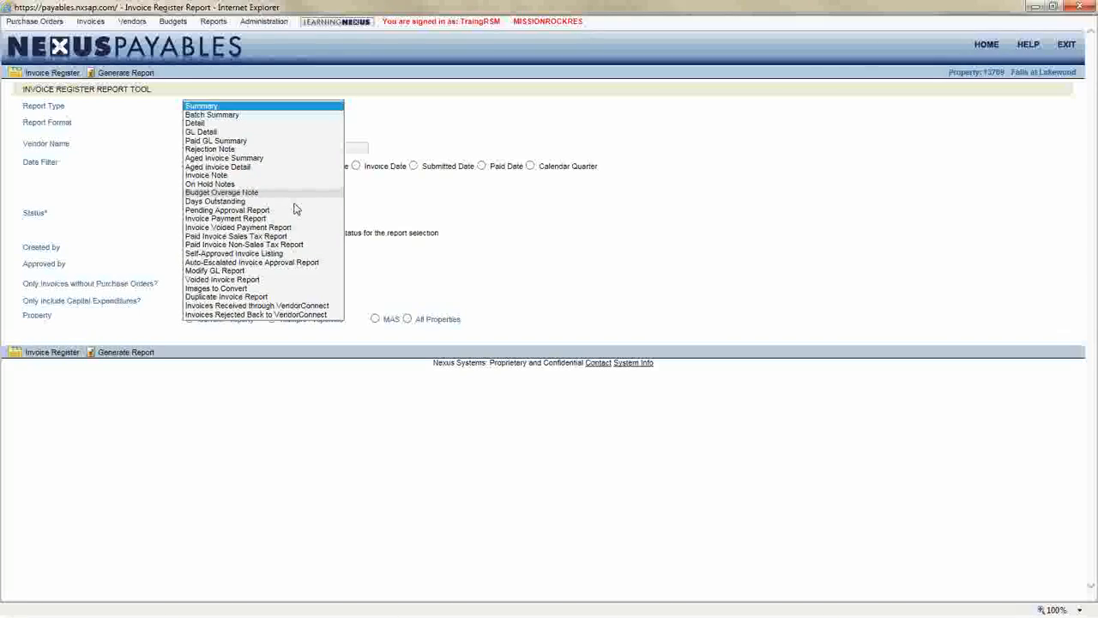
pyautogui.click(85, 233)
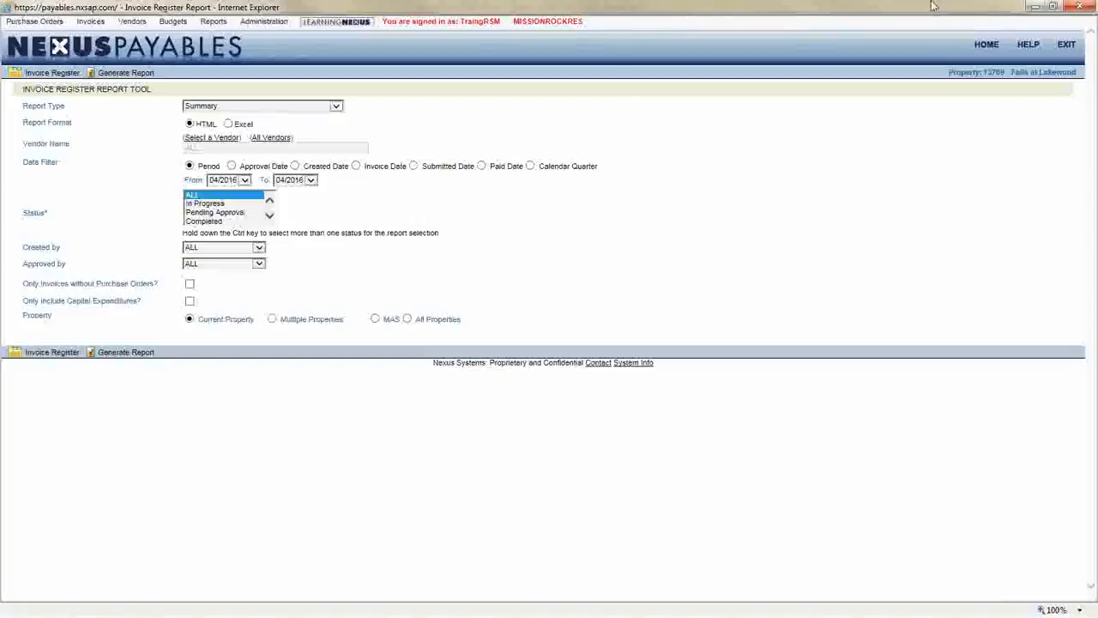
# Open the Online Help window, browse its documentation links, and close it
pyautogui.click(1029, 45)
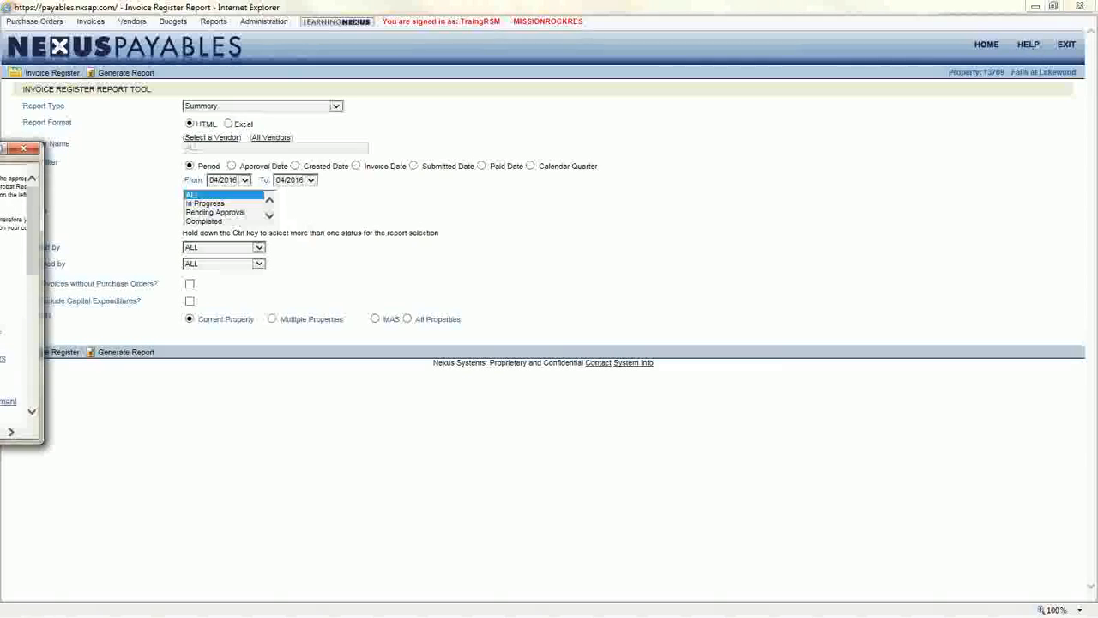
pyautogui.moveTo(0, 151); pyautogui.dragTo(498, 57)
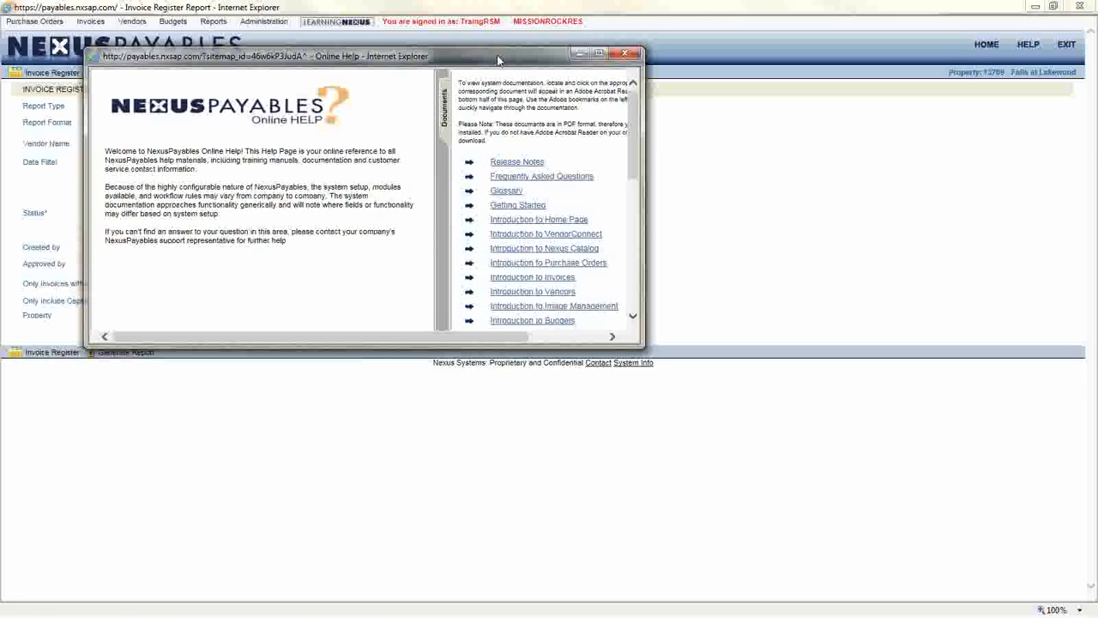
pyautogui.scroll(-2, 497, 57)
pyautogui.moveTo(592, 257); pyautogui.dragTo(494, 260)
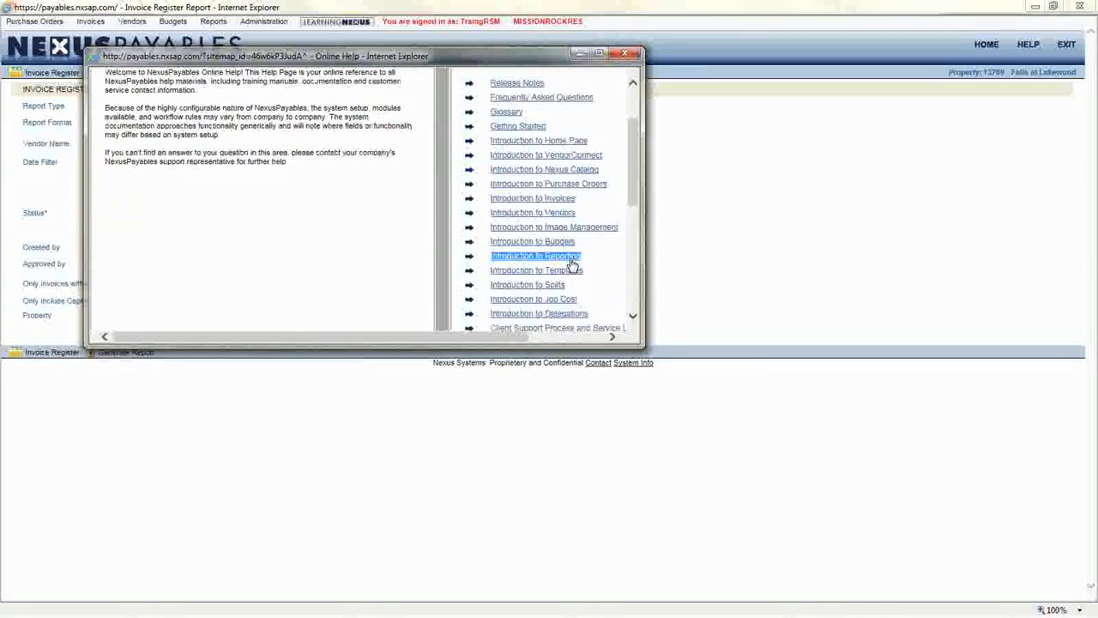
pyautogui.click(625, 53)
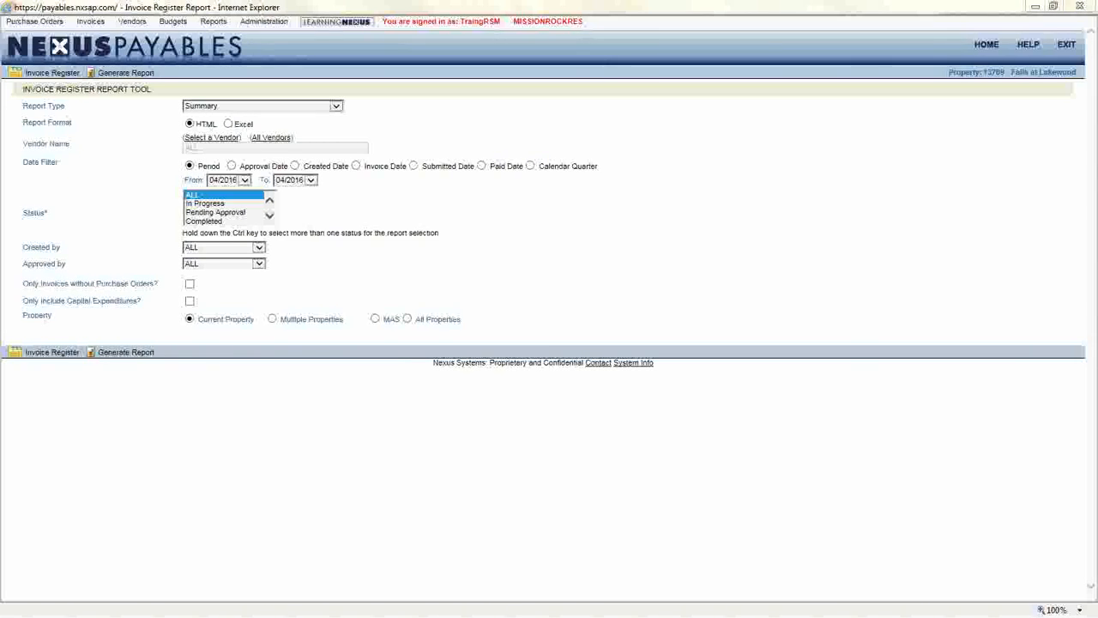
# Switch back to the PowerPoint slide show
pyautogui.click(199, 528)
pyautogui.click(227, 594)
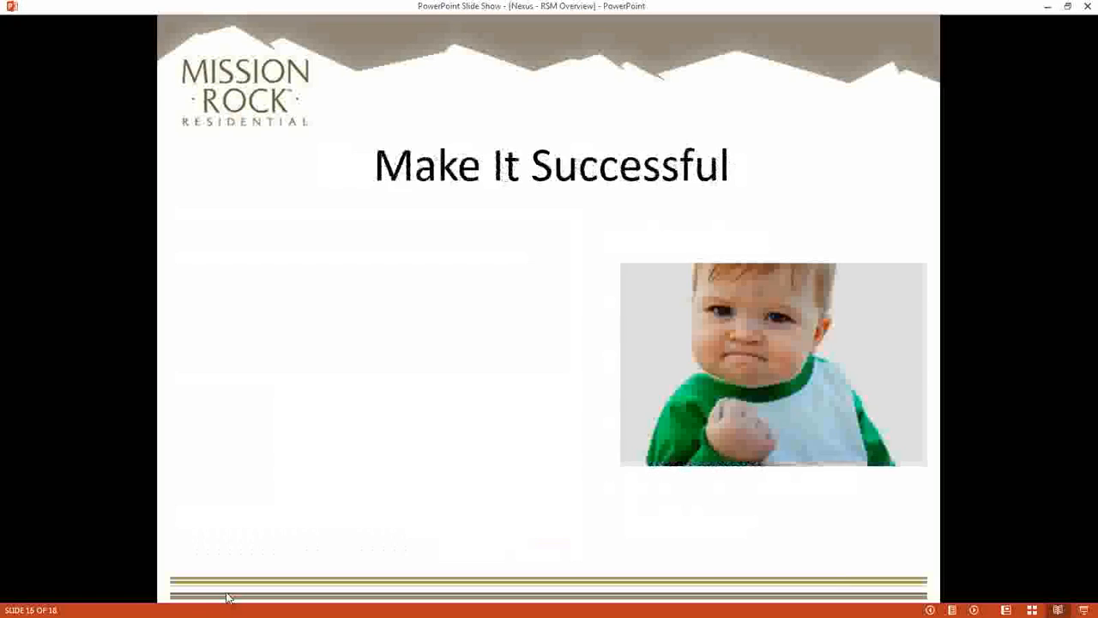